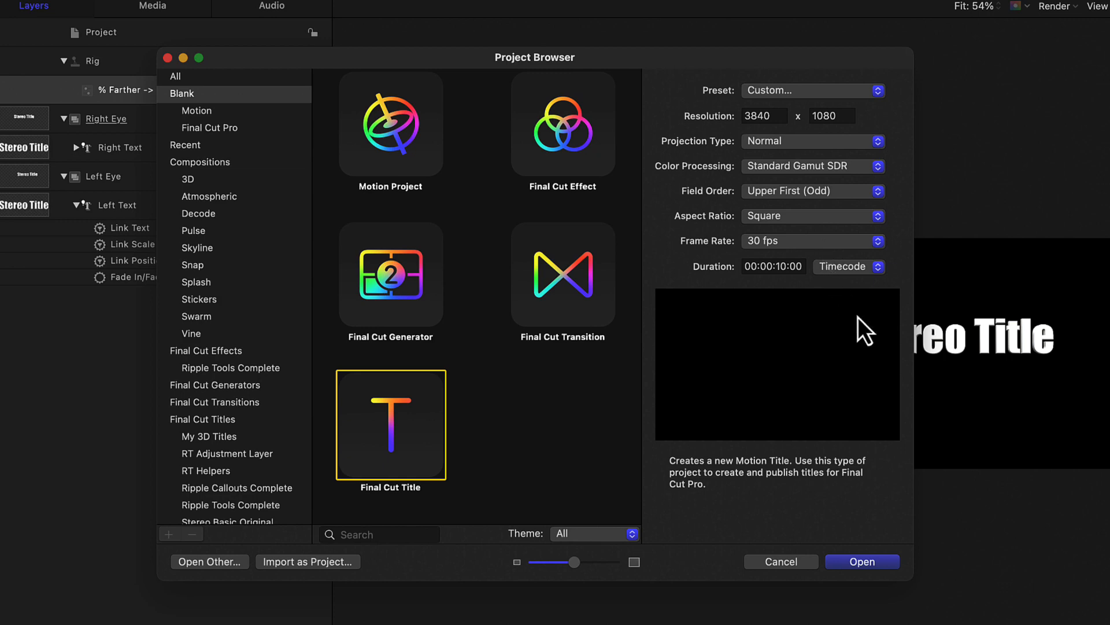
- Create the Final Cut Title project at 3840 x 1080 and 30 fps, and hide the timeline
click(861, 561)
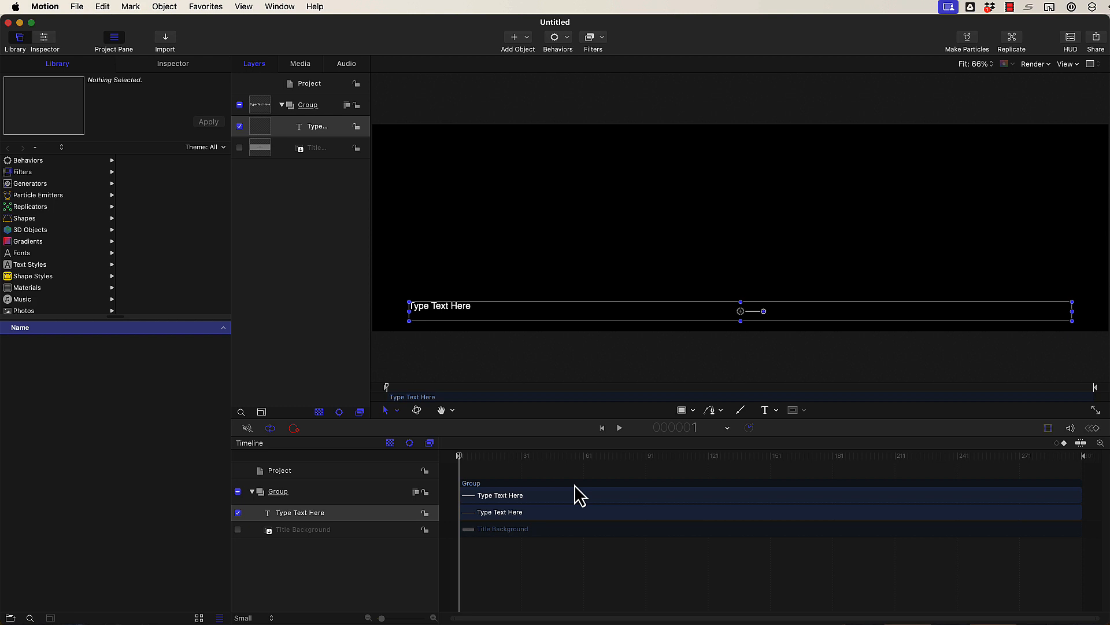
key(cmd+7)
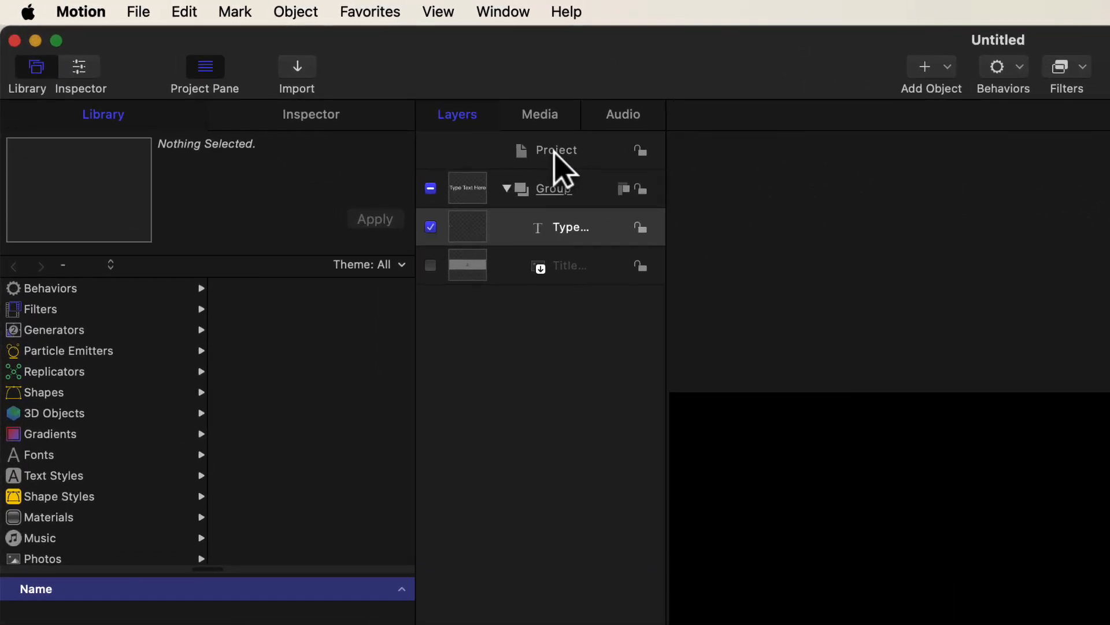
- Select the project and look through its published parameters and properties in the Inspector
click(309, 85)
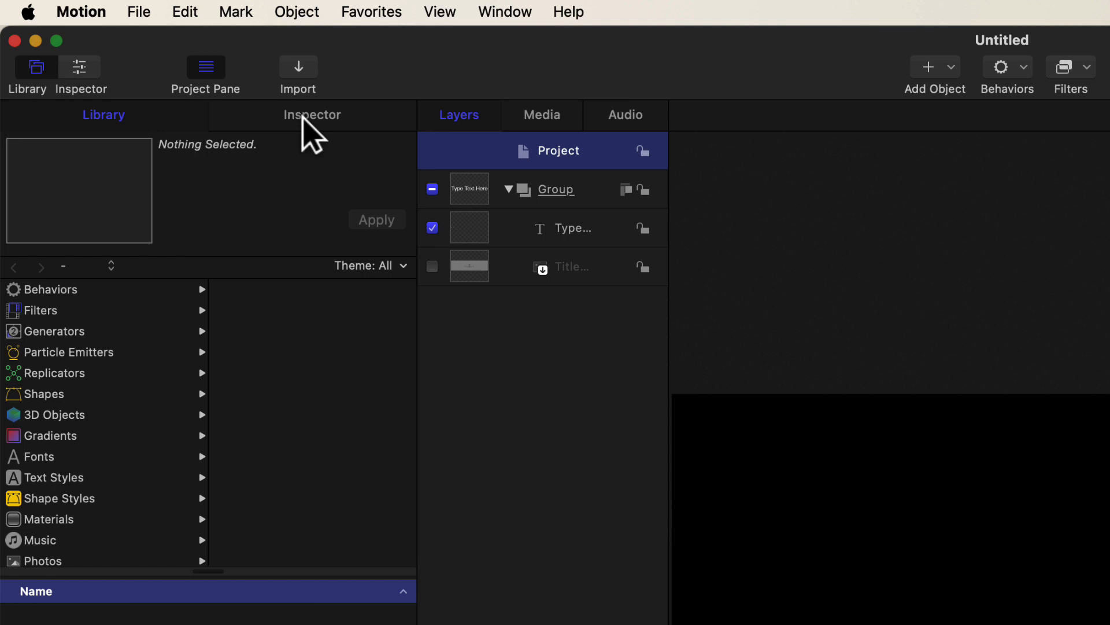
click(312, 136)
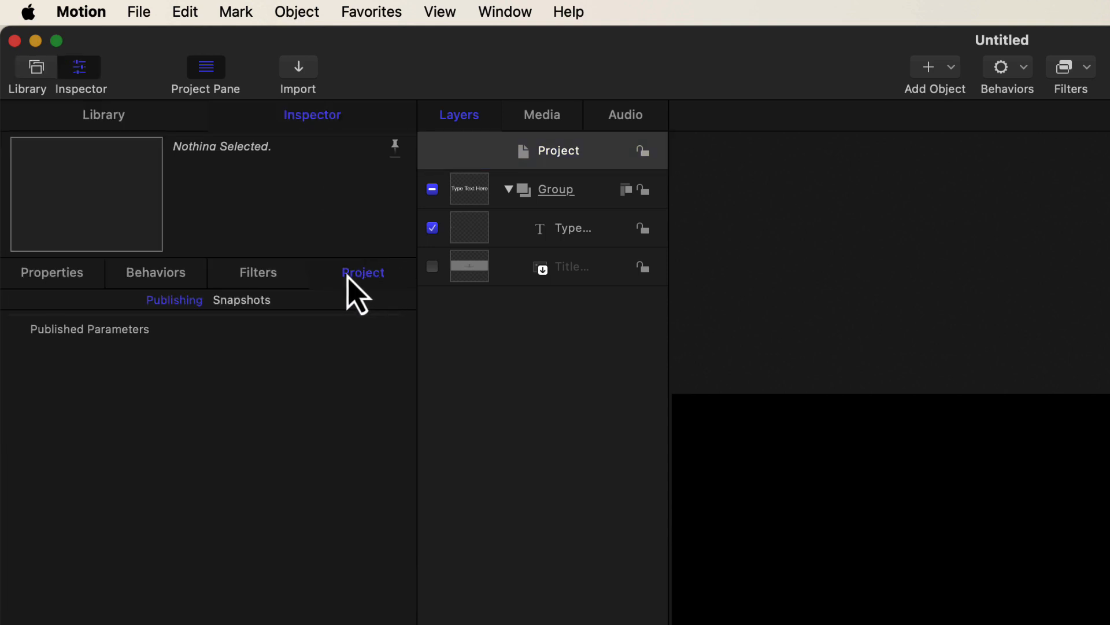
click(60, 275)
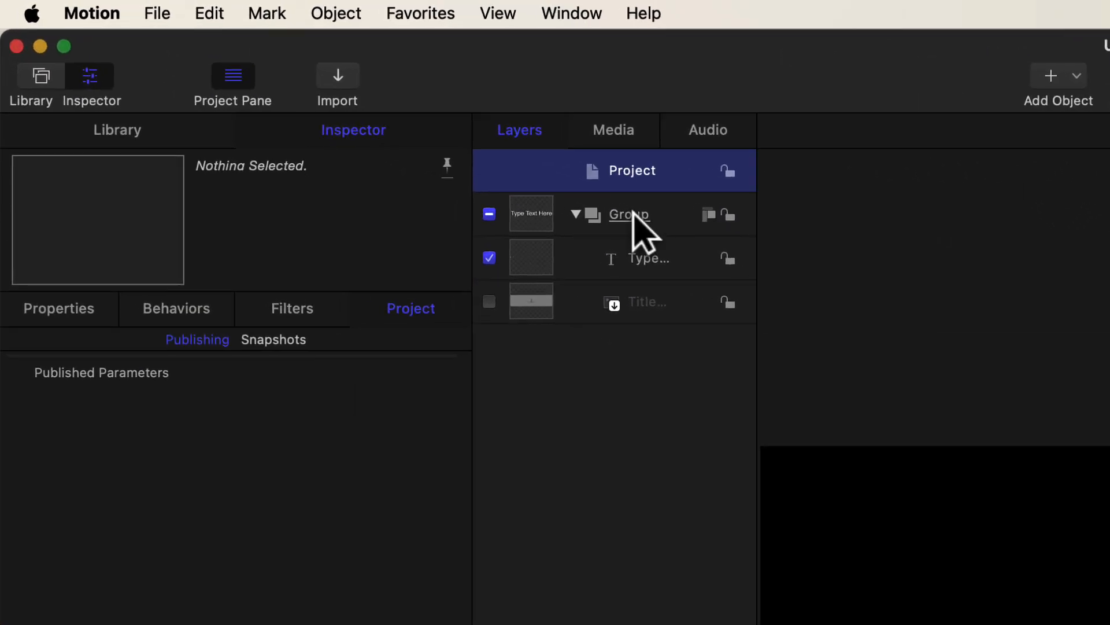
- Give the group a fixed resolution with a width of 1920 and a height of 1080
click(636, 220)
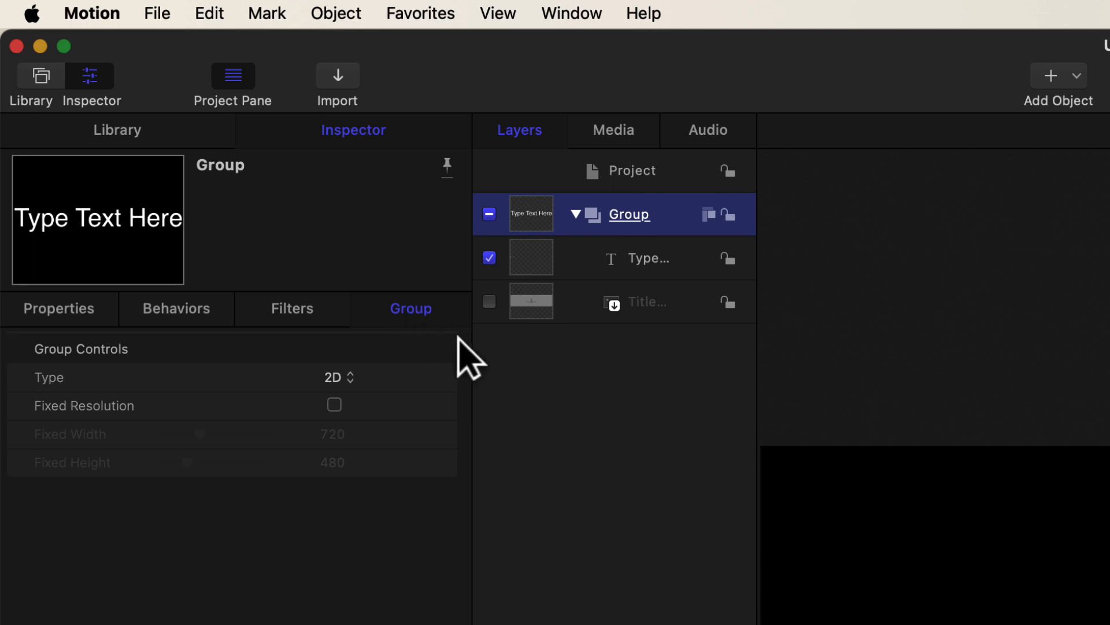
click(334, 404)
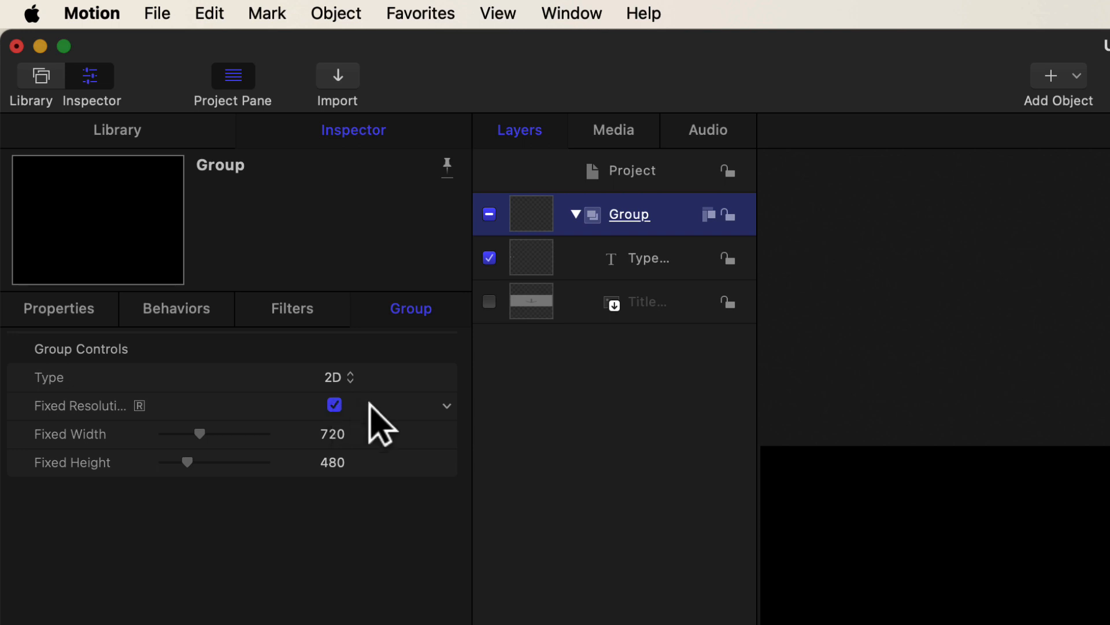
click(336, 441)
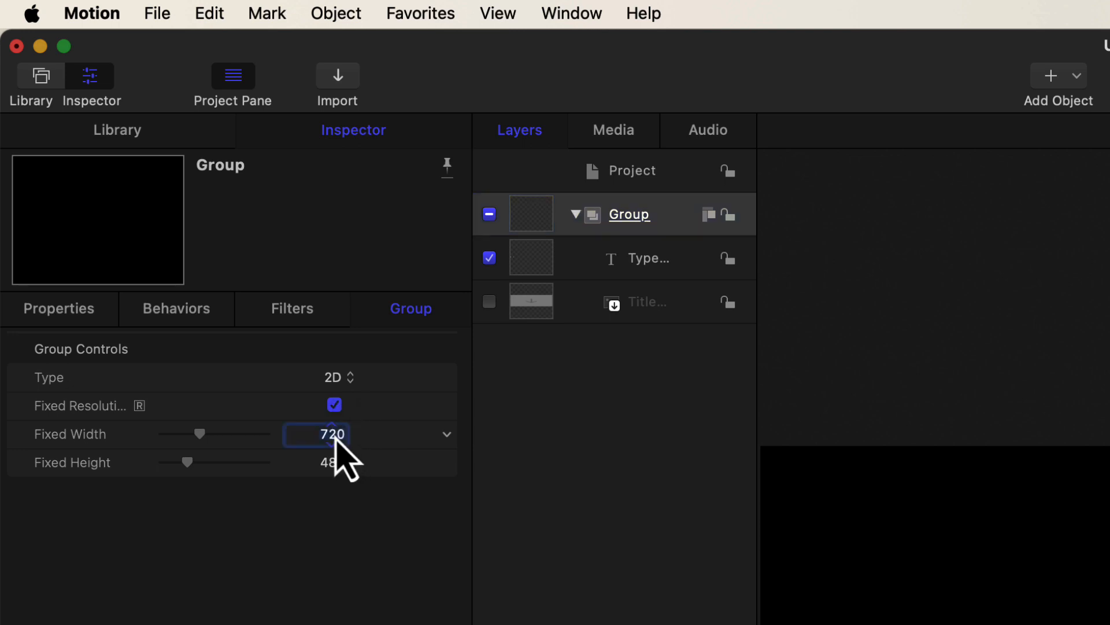
text(1920)
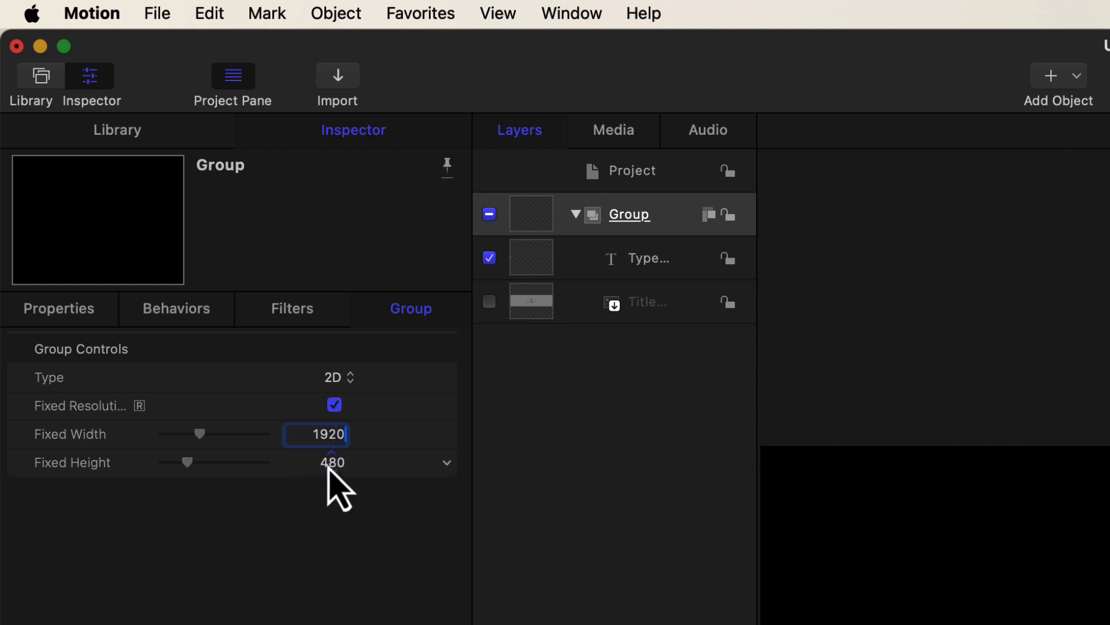
key(Return)
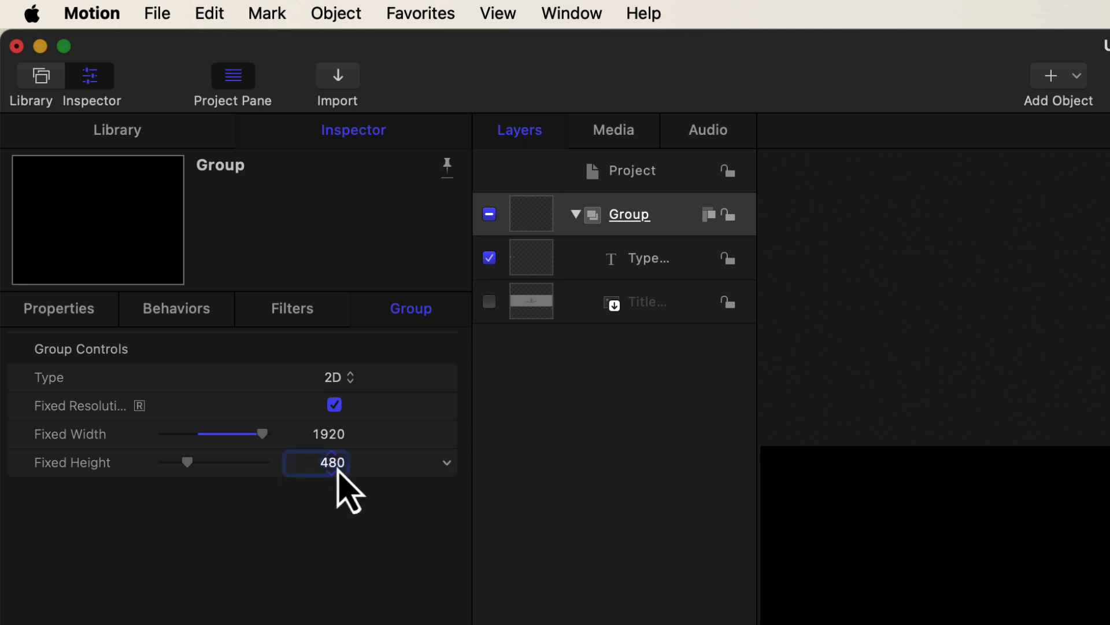
click(339, 471)
text(1080)
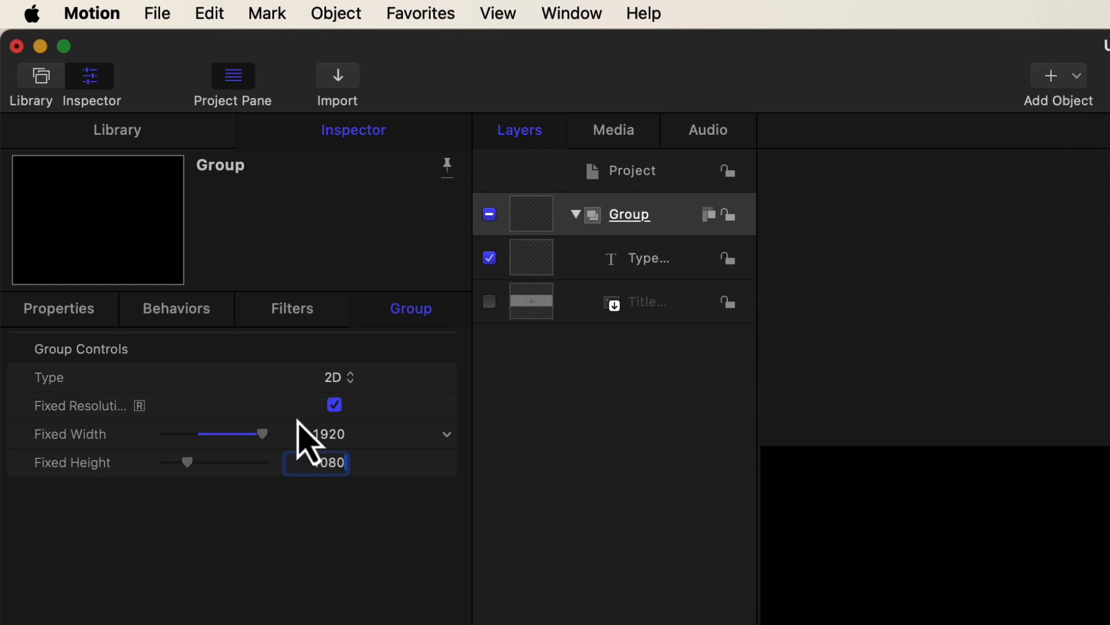
- Set the group's X position to 960 px
click(68, 310)
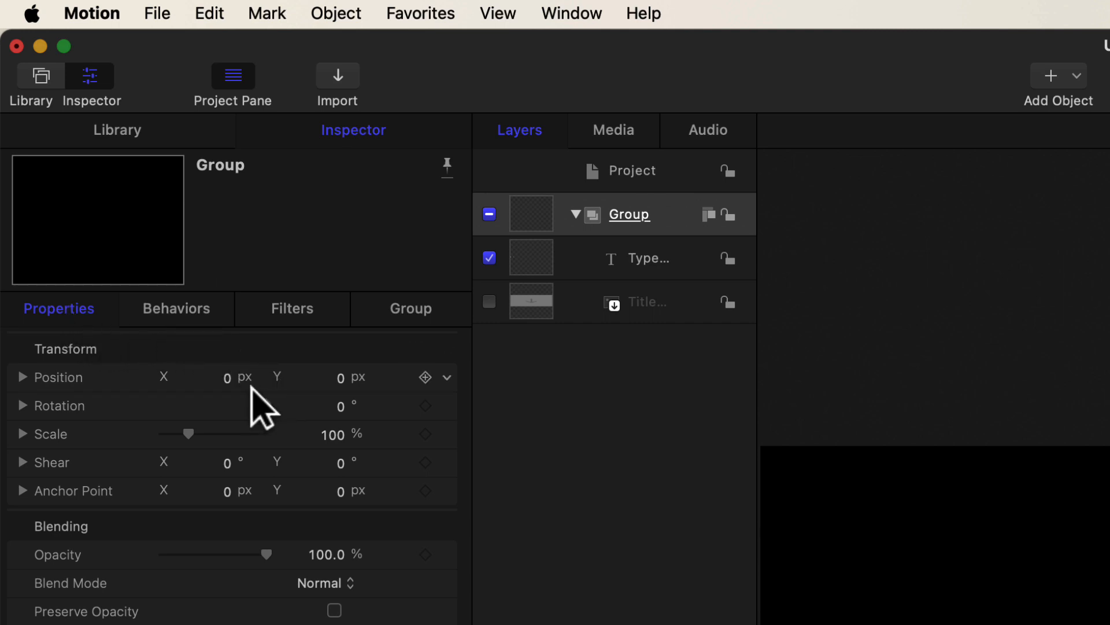
click(228, 385)
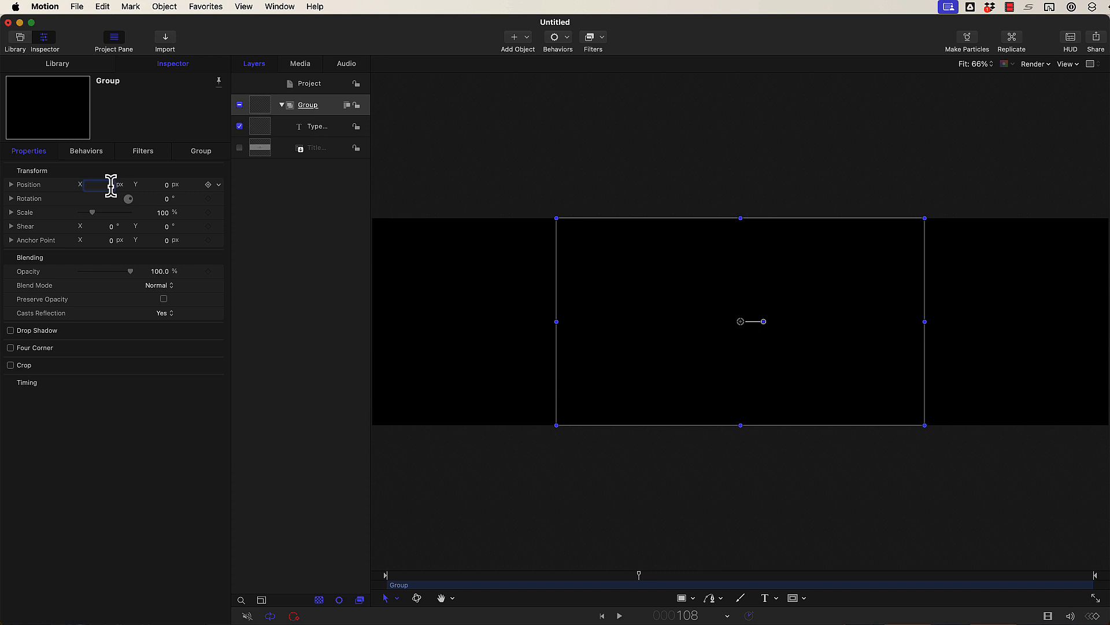
text(960)
key(Return)
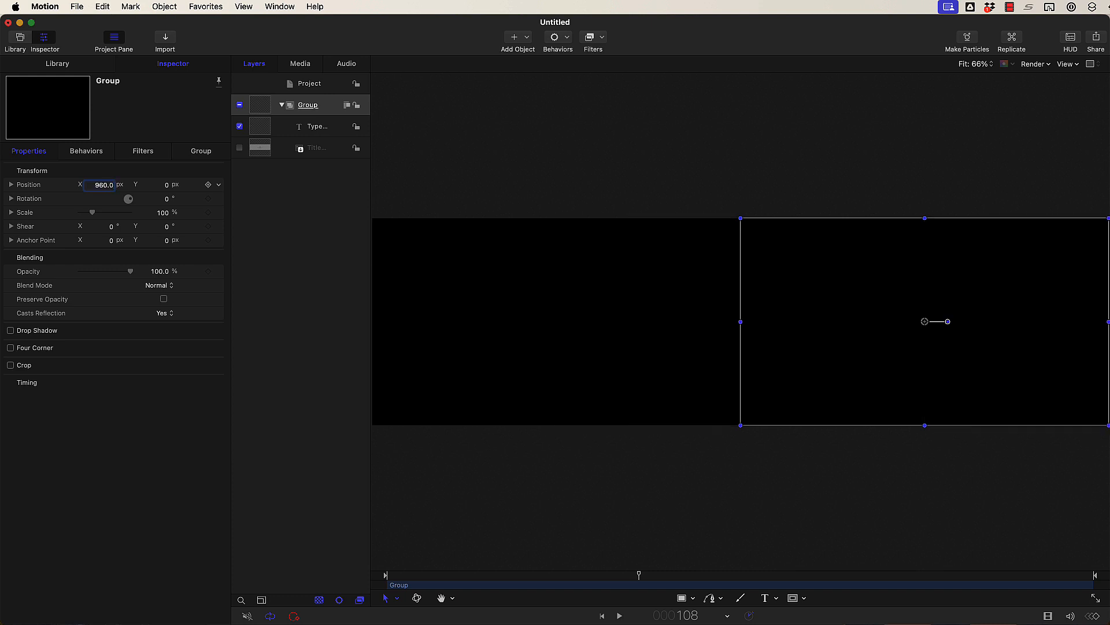
click(307, 104)
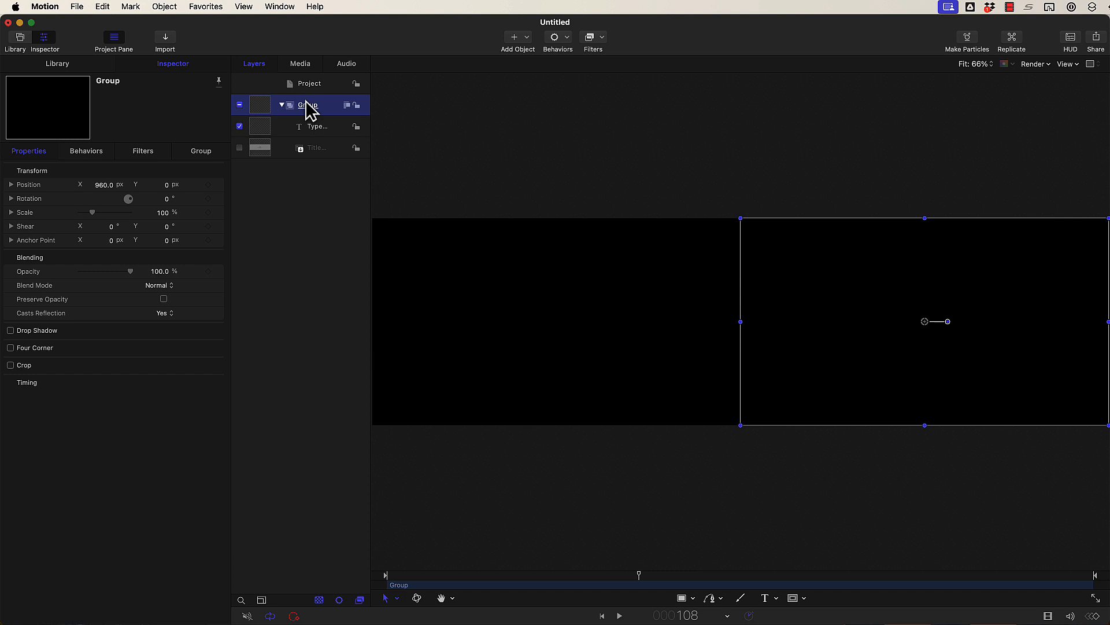
- Set the text layer's Y position to 0 px and both its anchor point coordinates to 0 px
click(317, 130)
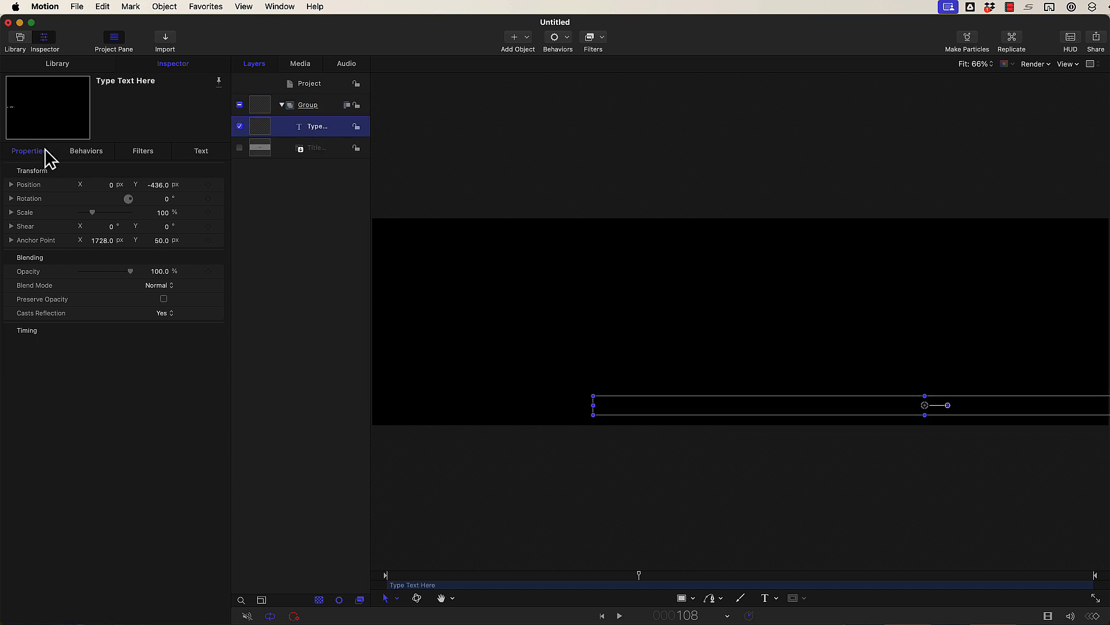
click(112, 186)
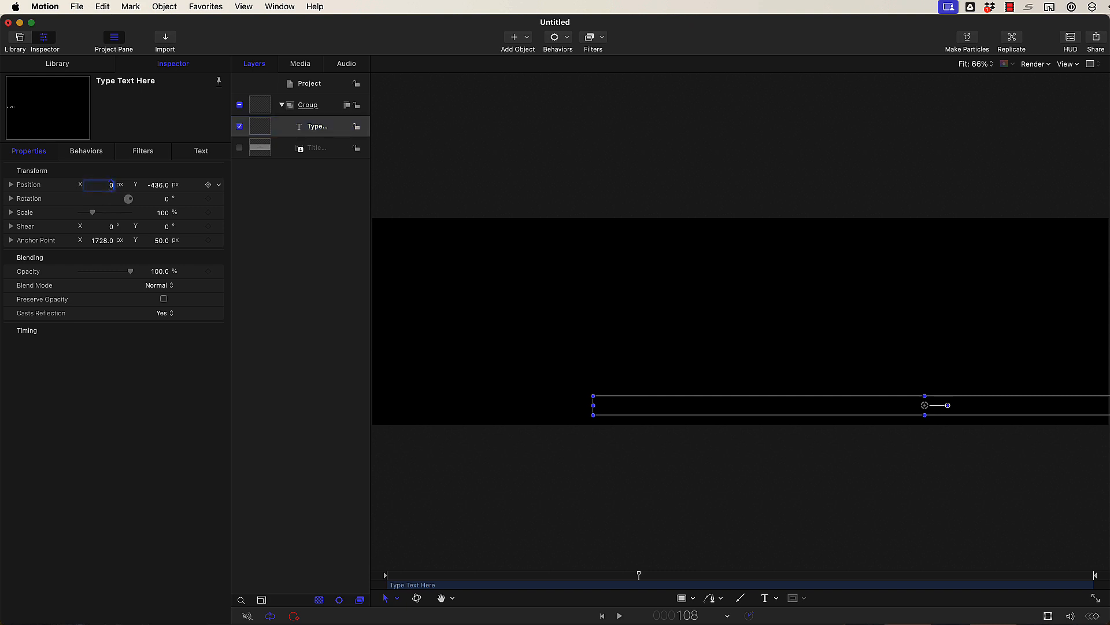
key(Tab)
text(0)
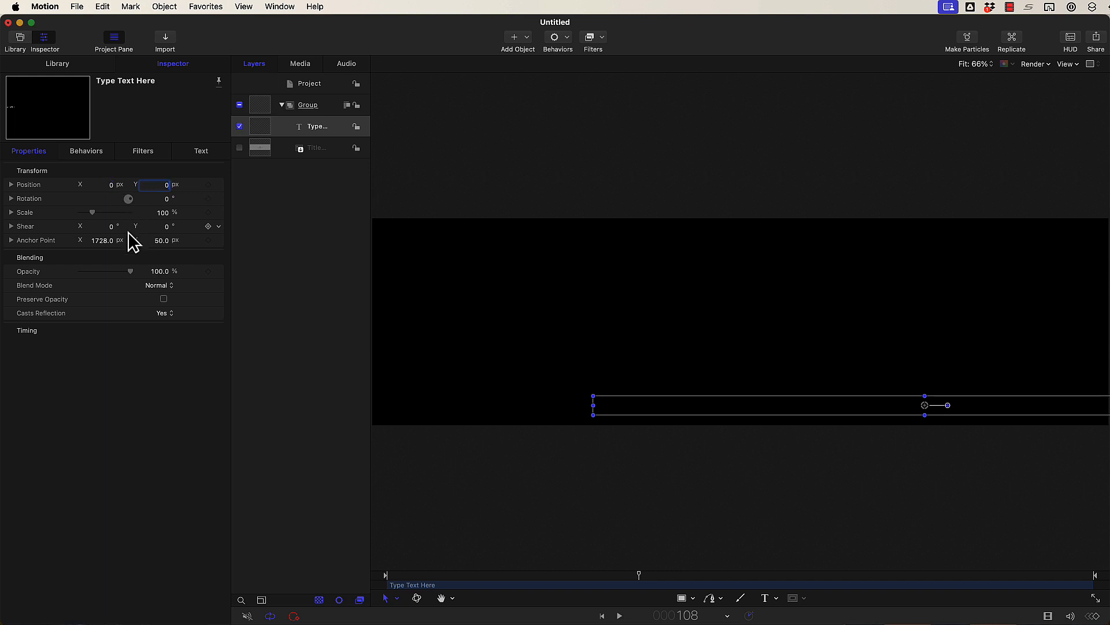
click(107, 242)
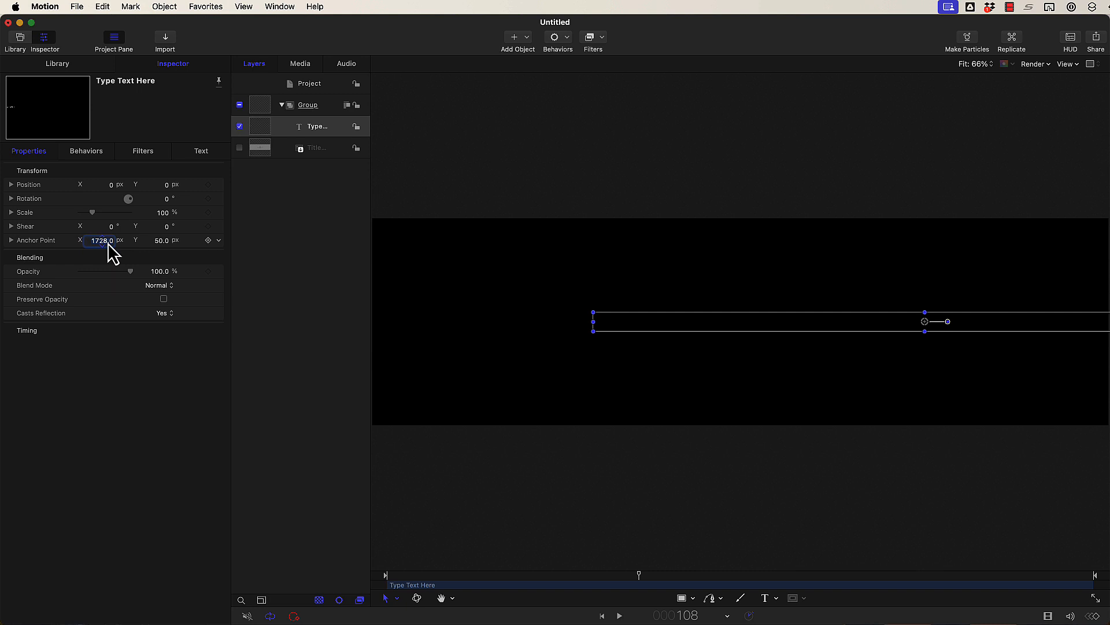
text(0)
key(Tab)
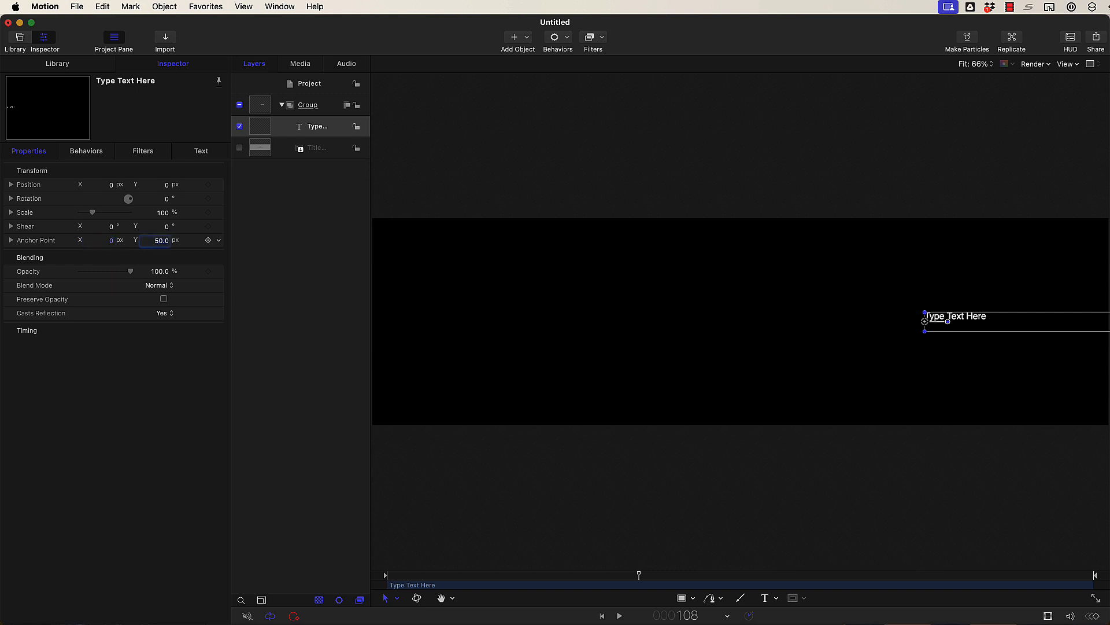
text(0)
- Set the text layer's layout method to Type and turn on 3D Text
click(201, 151)
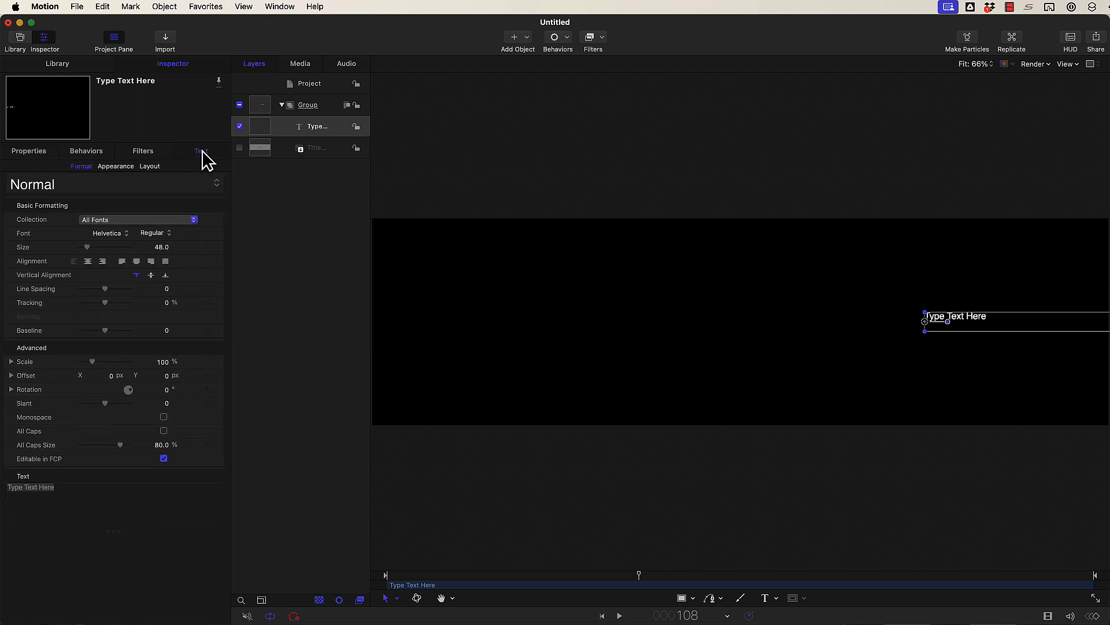
click(153, 168)
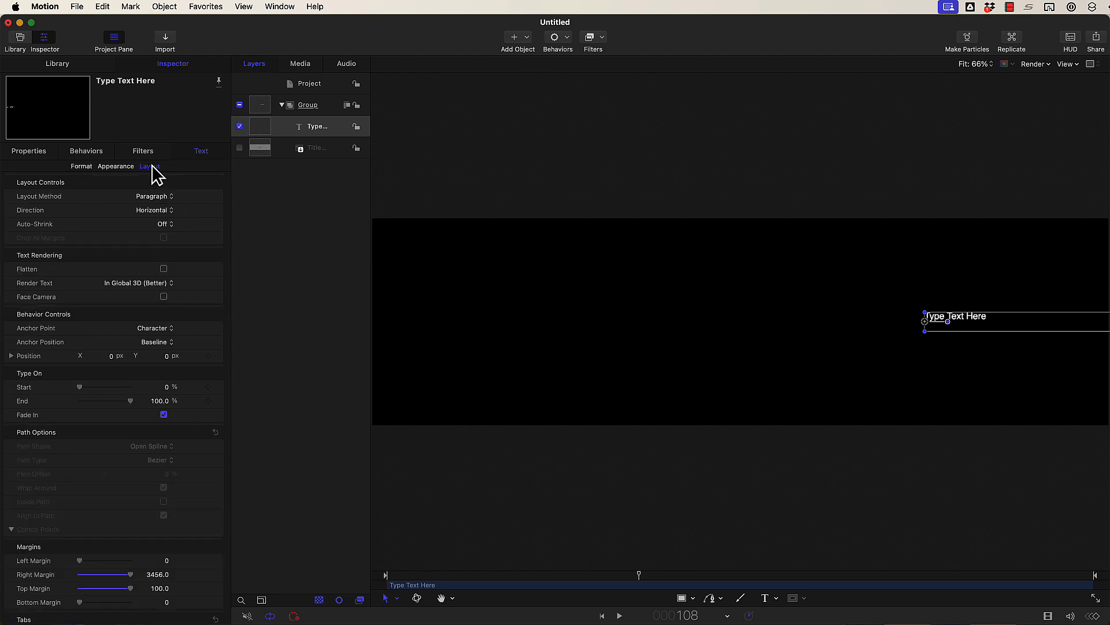
click(171, 199)
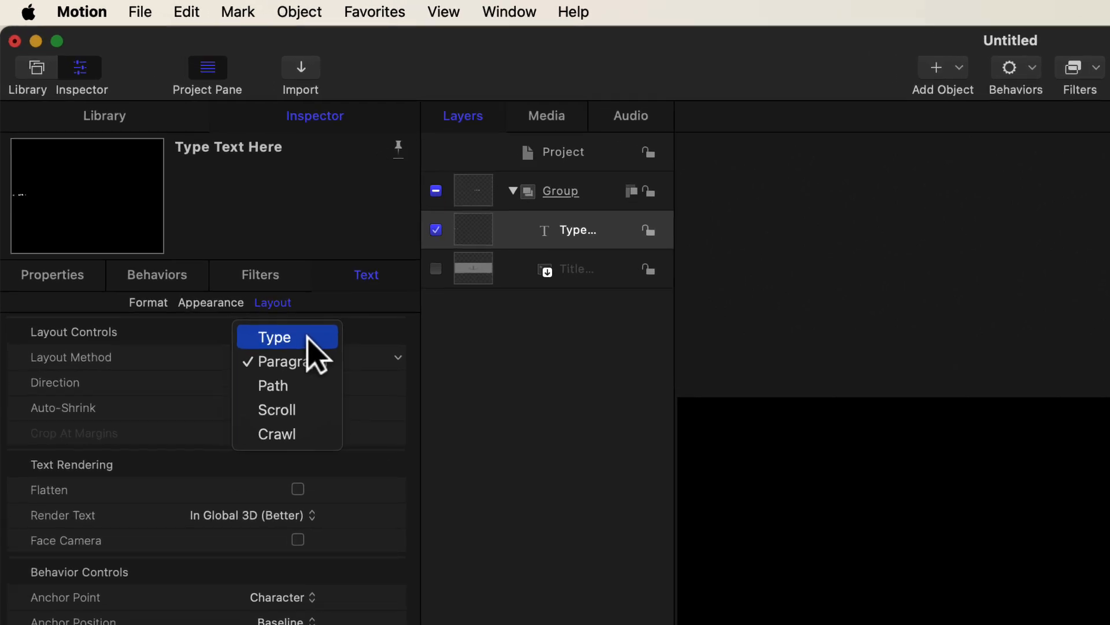
click(169, 186)
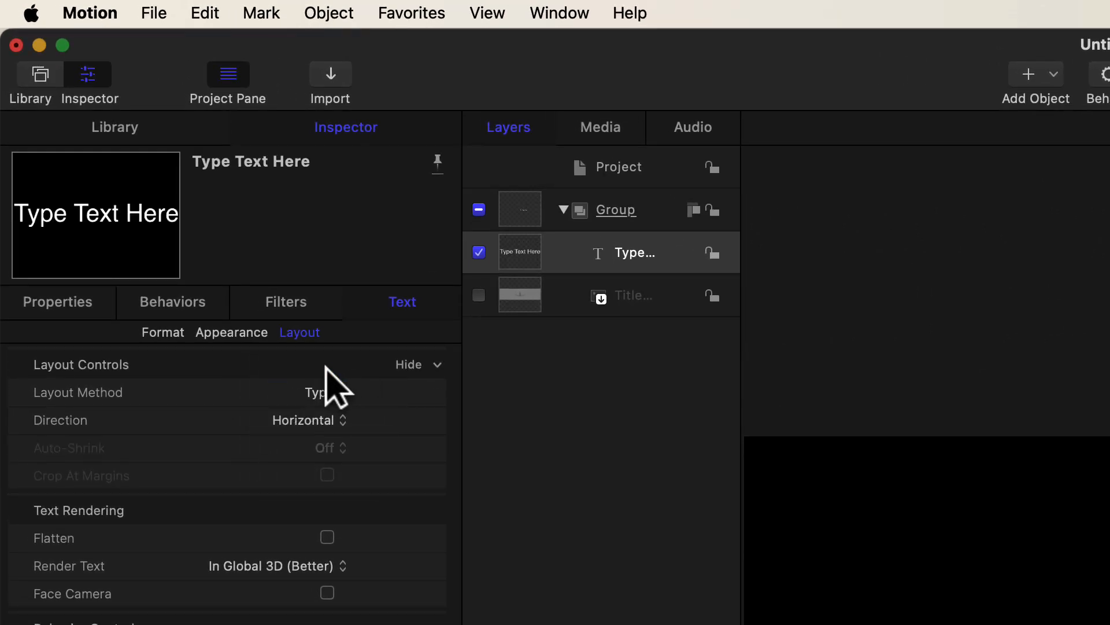
click(236, 334)
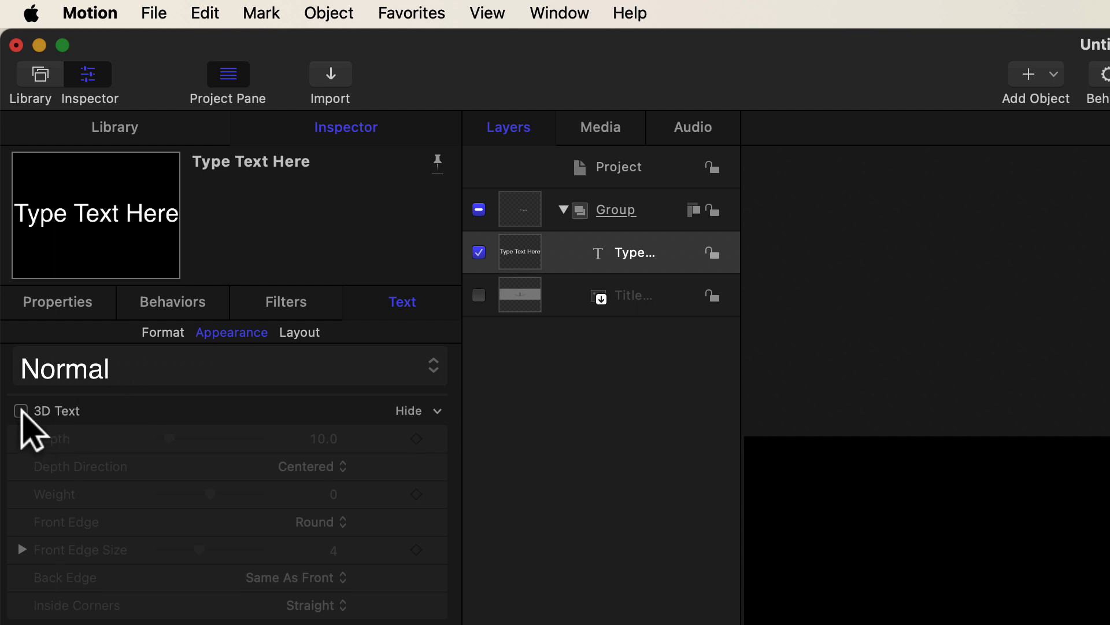
click(21, 411)
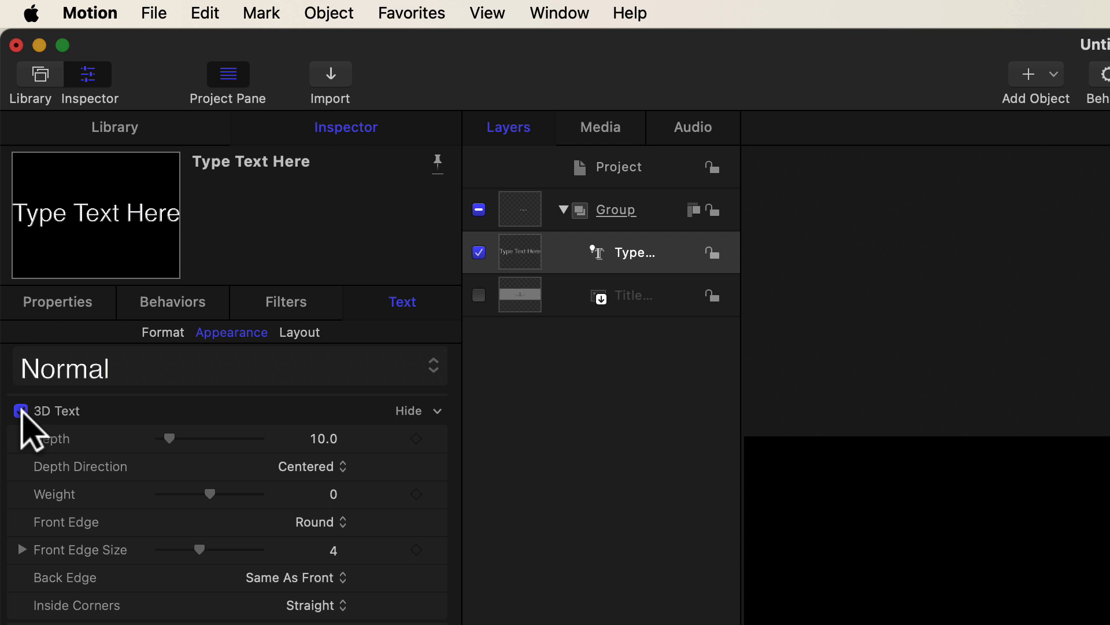
- Format the text in the Impact font, center-aligned, at size 204
click(153, 331)
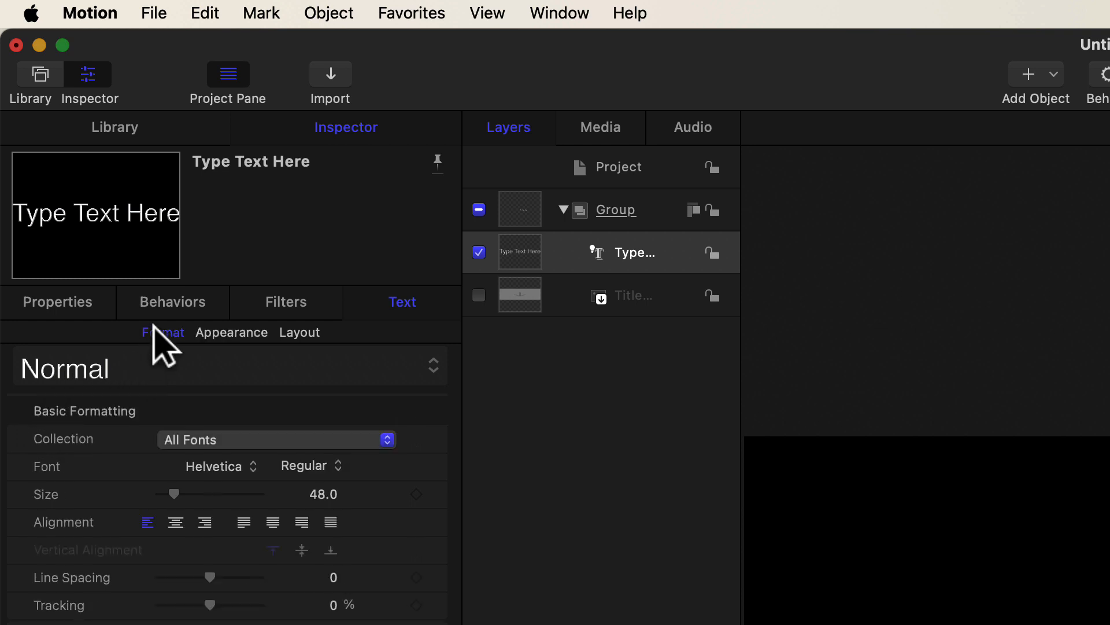
click(220, 466)
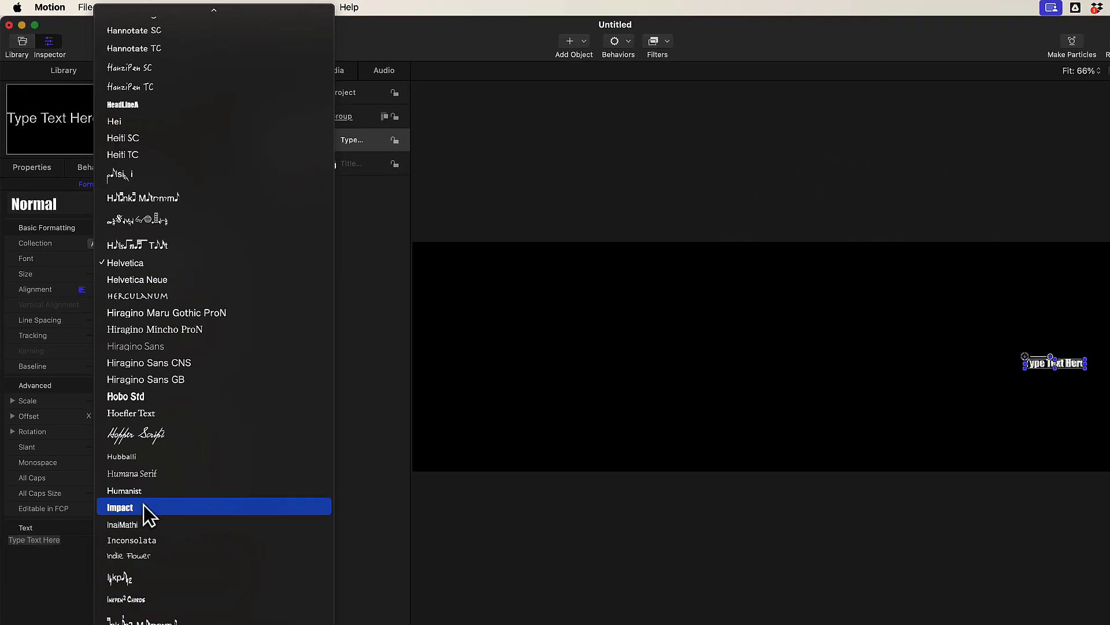
click(130, 457)
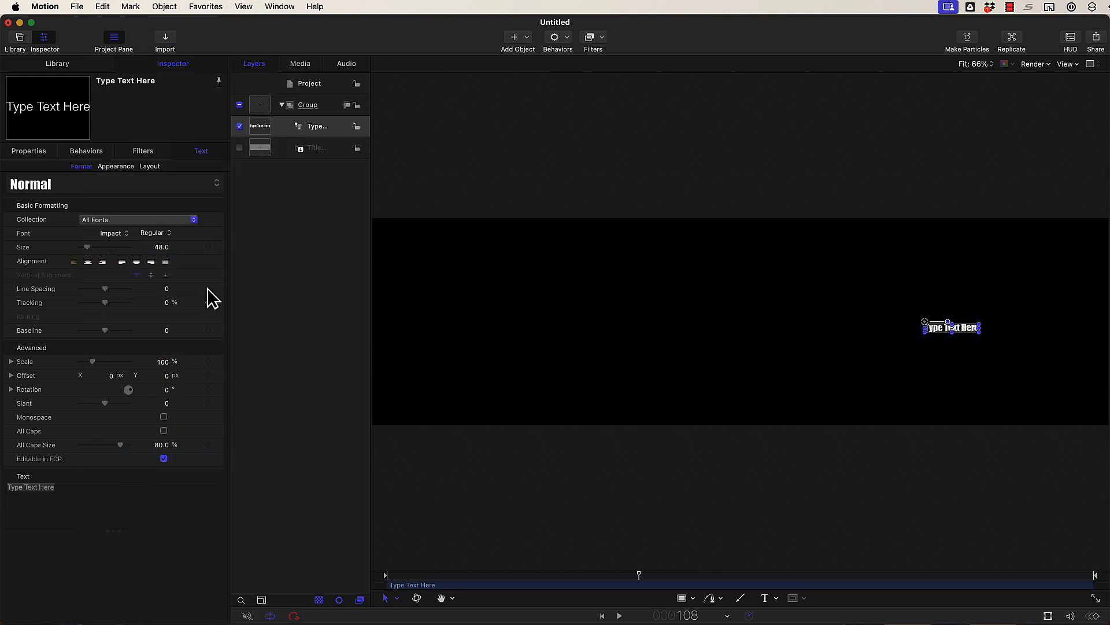
click(159, 247)
text(204)
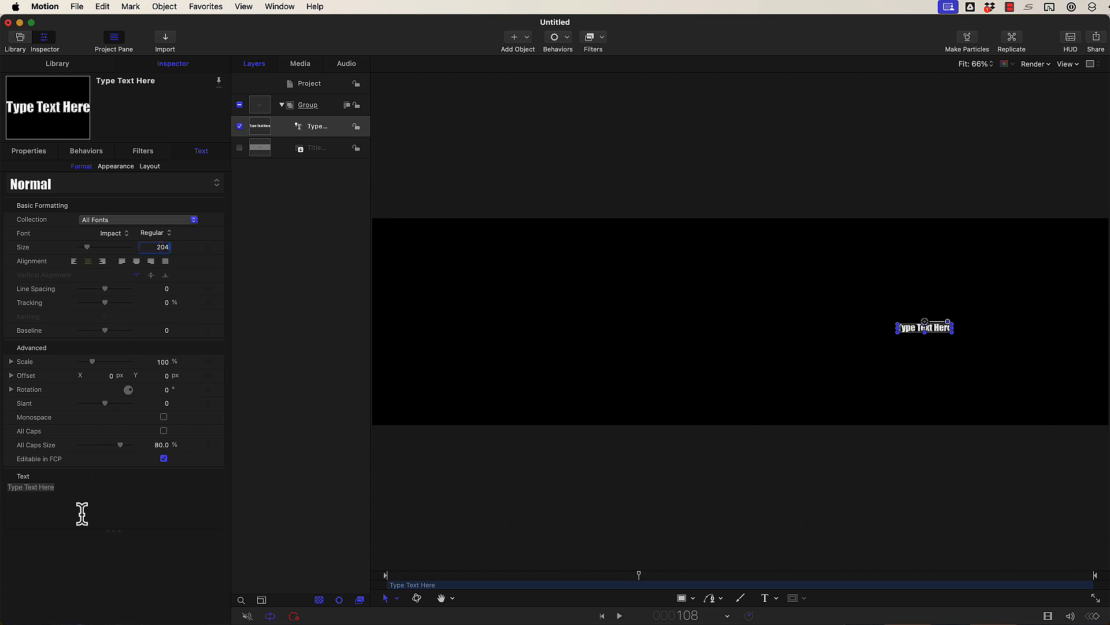
- Replace the placeholder wording of the text layer with "Stereo Title"
drag(64, 491, 30, 483)
key(super+a)
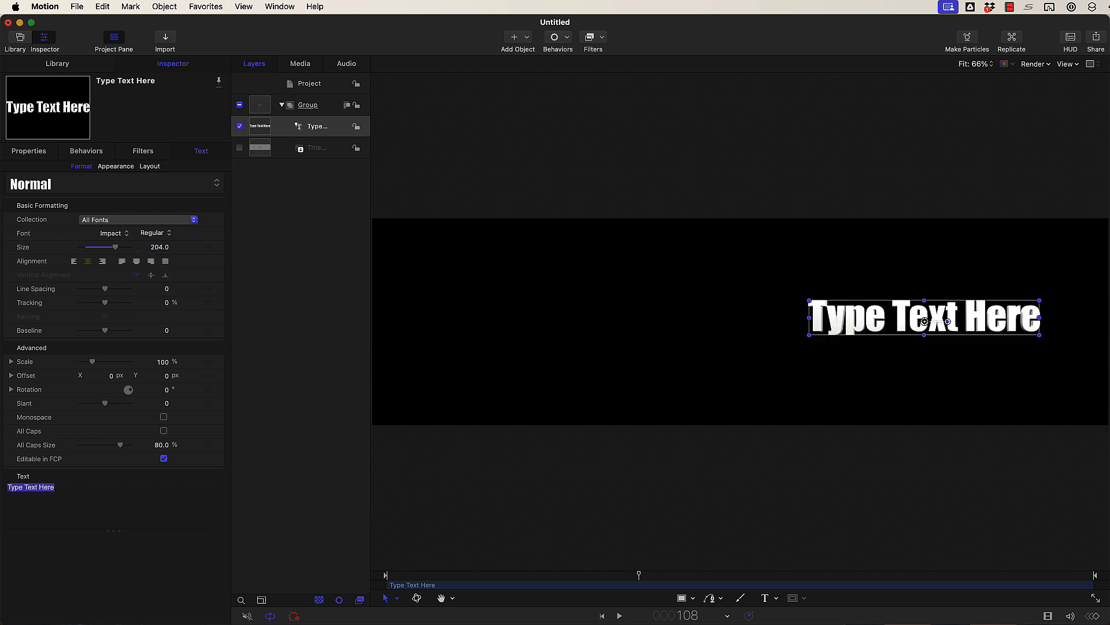
text(Stereo)
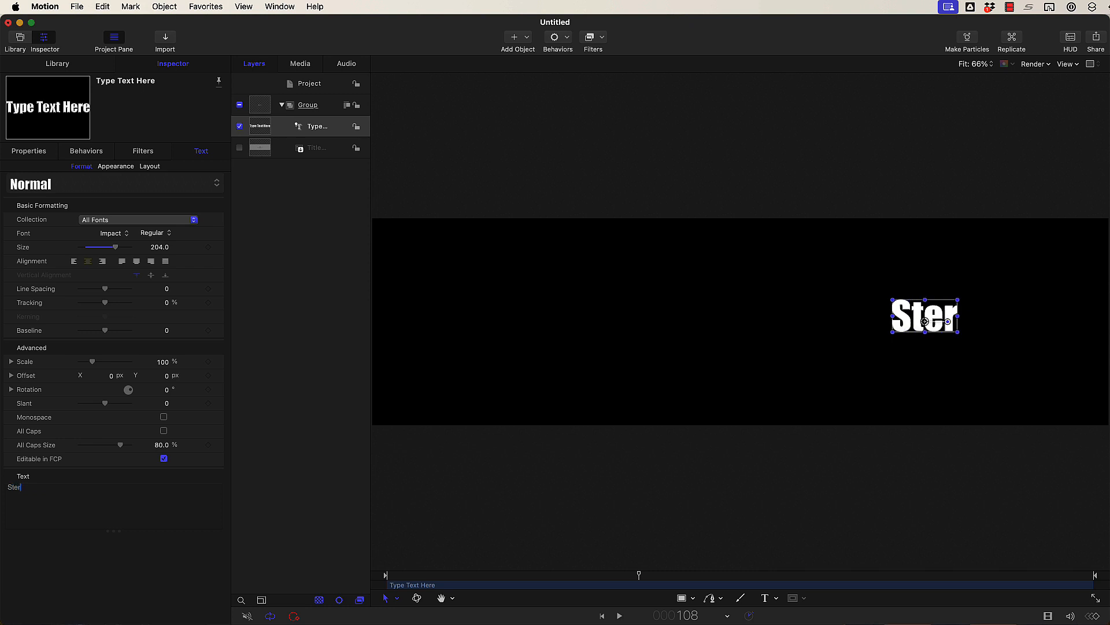
text( Title)
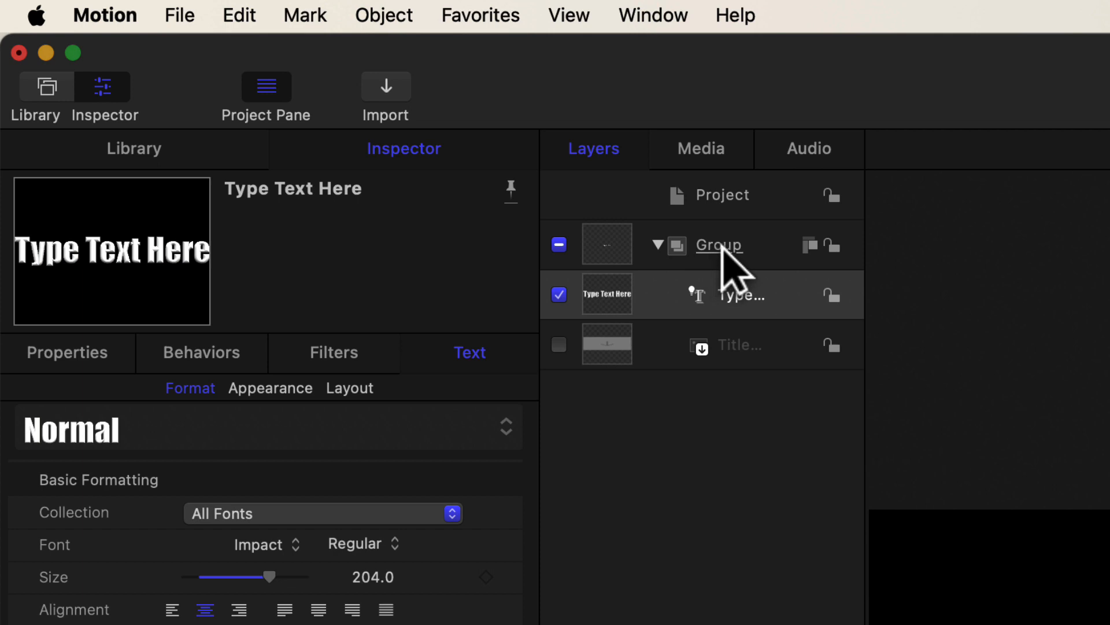
- Rename the group containing the title text as "Right Eye"
click(725, 255)
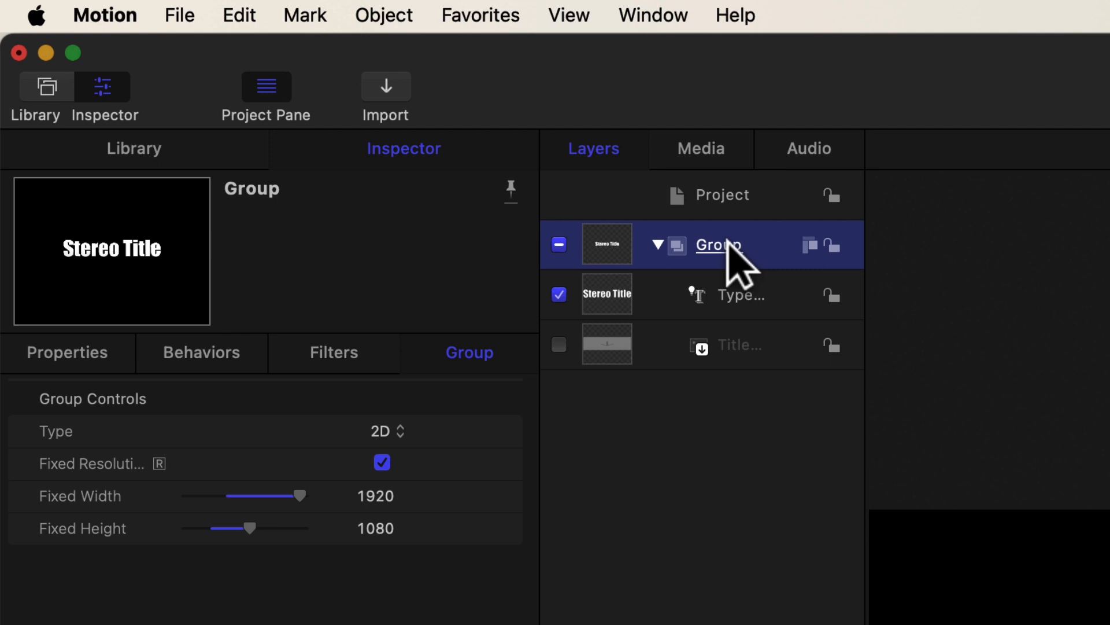
double_click(728, 244)
double_click(728, 244)
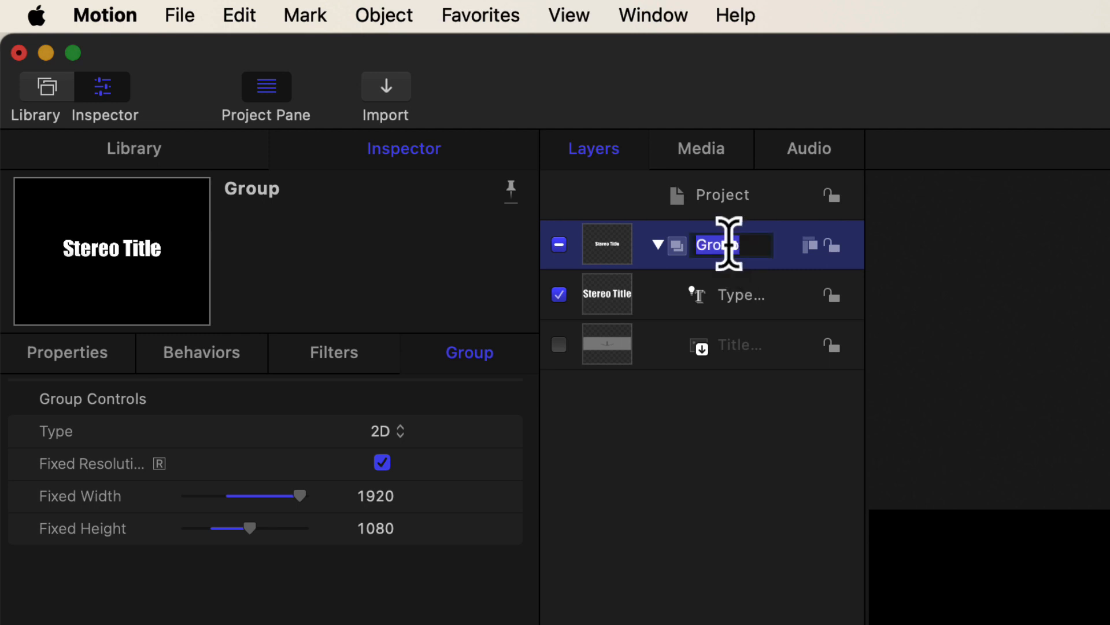
text(Right Eye)
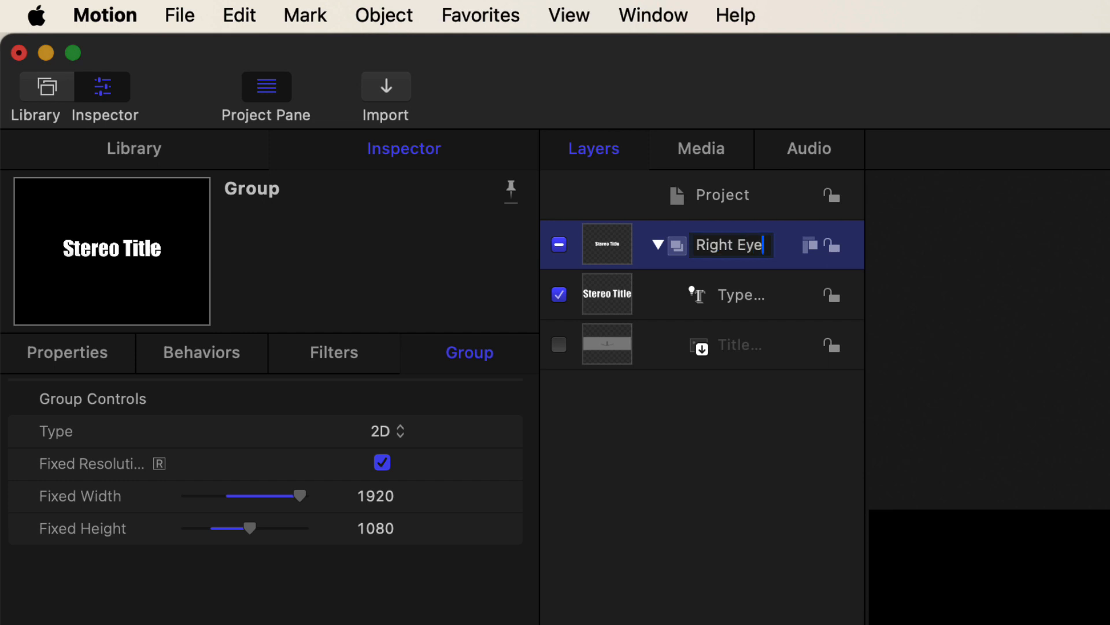
- Rename the text layer in the Right Eye group, replacing the word "Type" in its name with "Right Text"
click(736, 298)
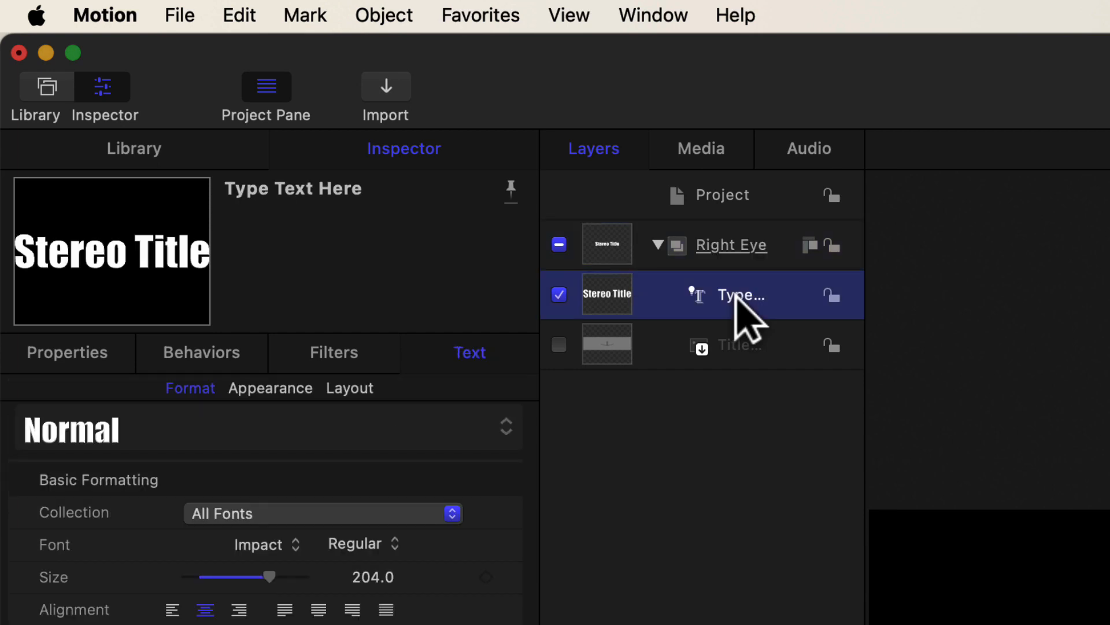
double_click(738, 296)
double_click(738, 297)
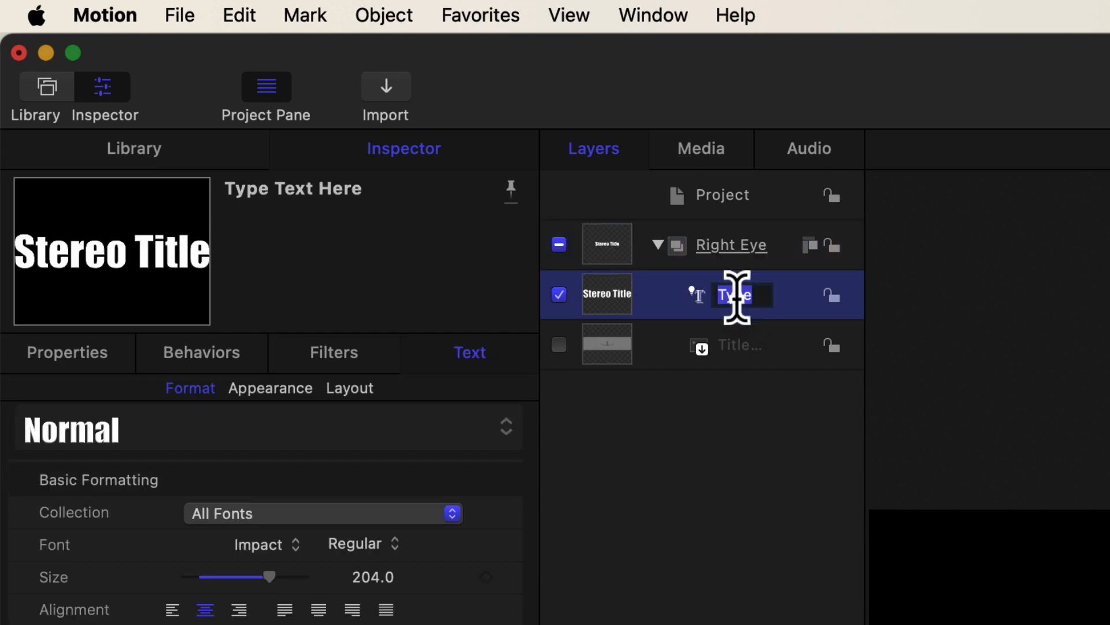
text(Right Te)
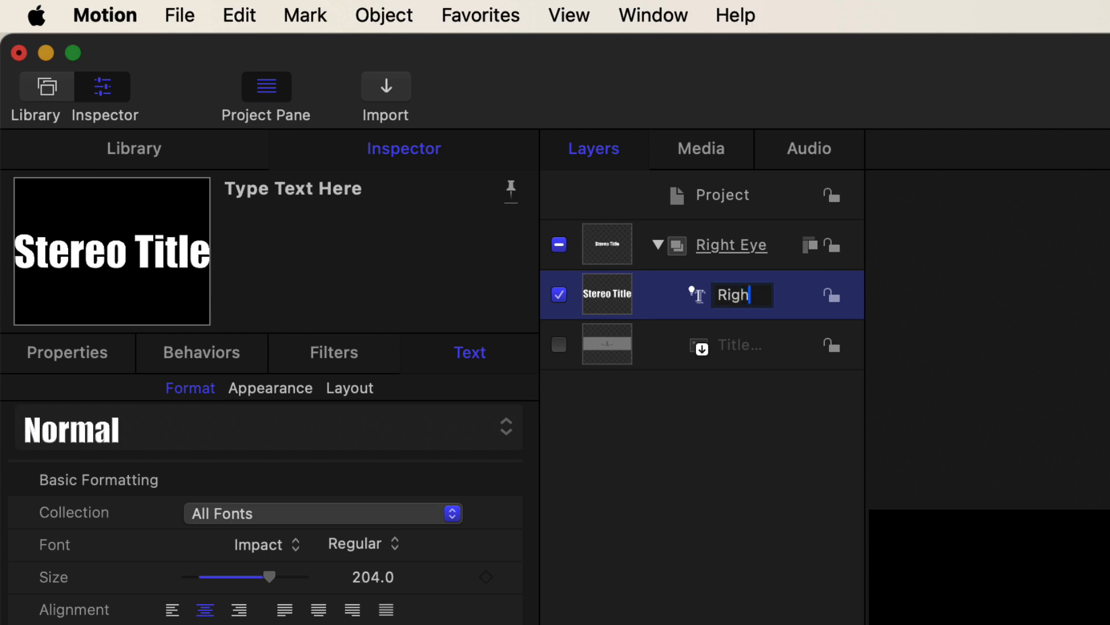
text(xt)
key(Return)
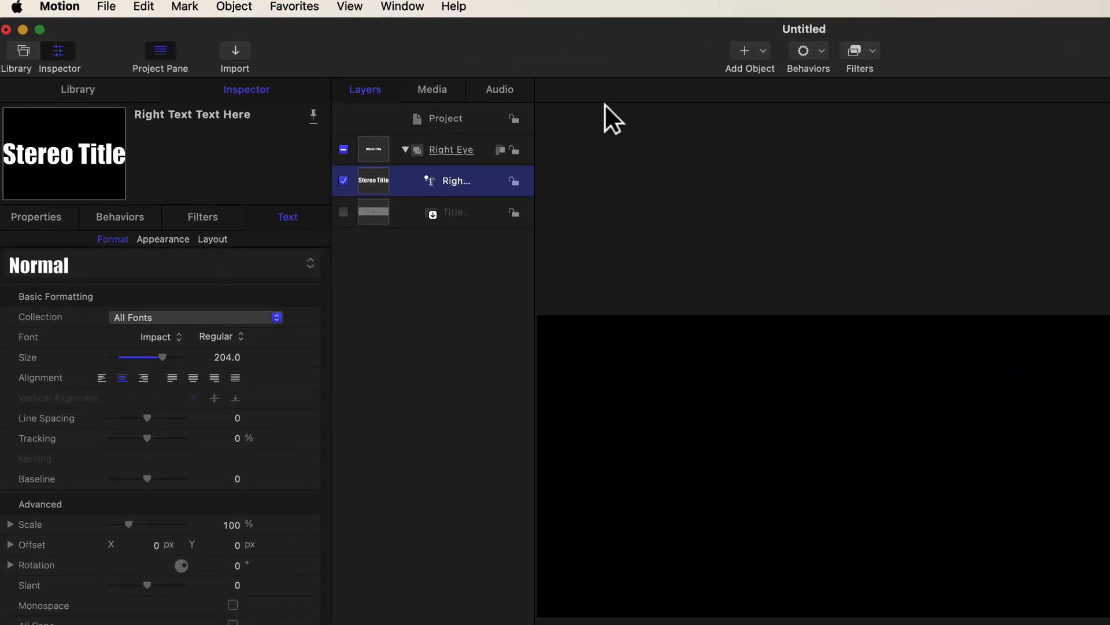
- Add a Fade In/Fade Out behavior to the right text layer and scrub through the timeline to preview the fade
click(807, 52)
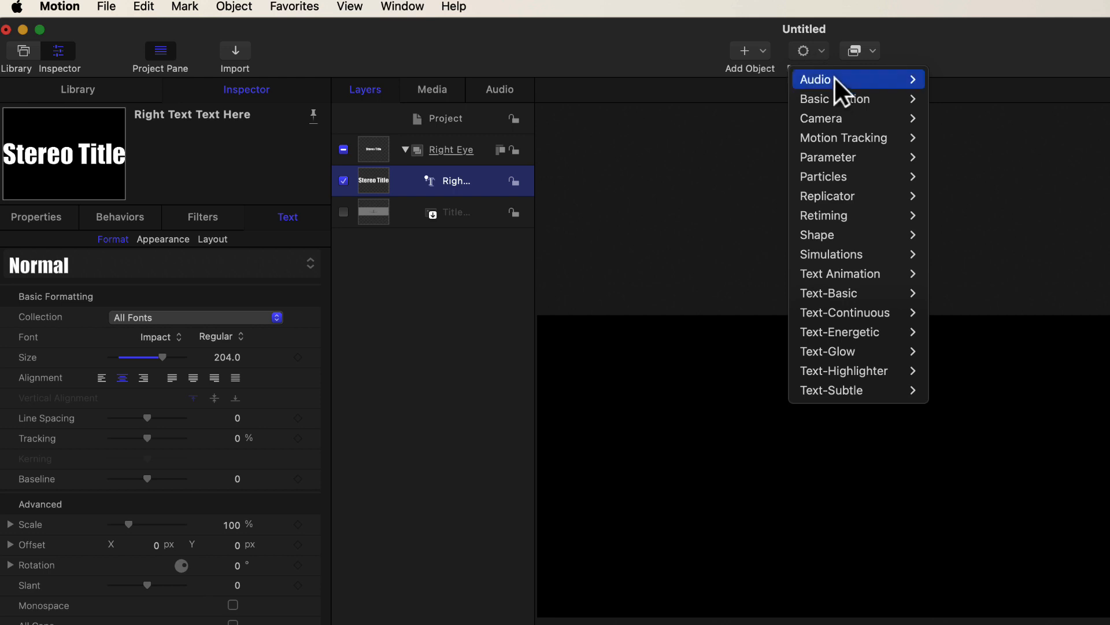
mouse_move(849, 101)
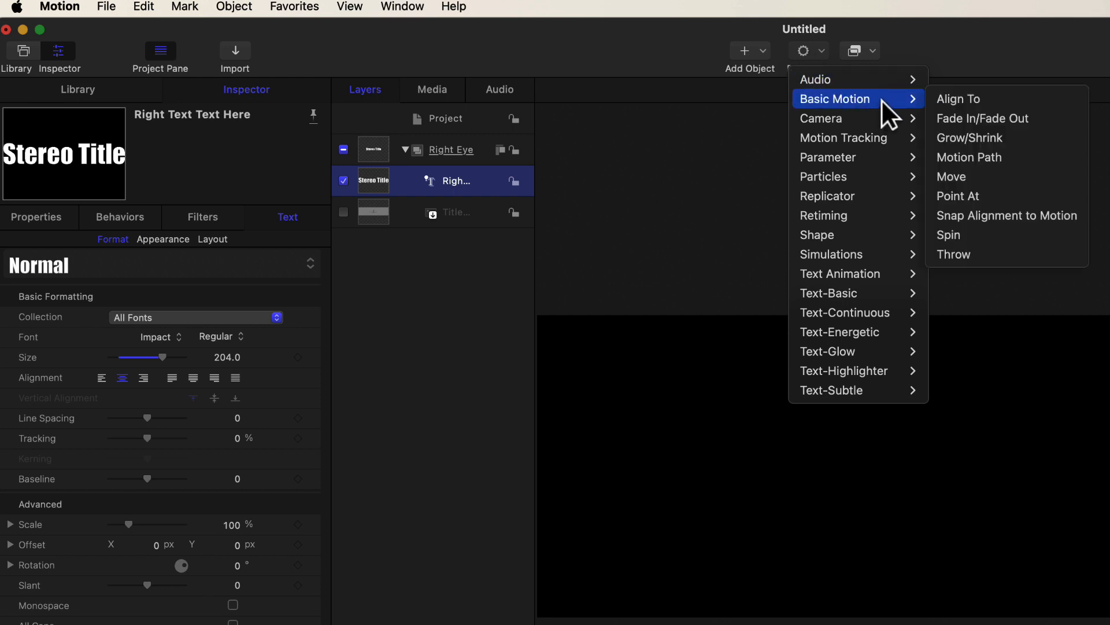
click(972, 119)
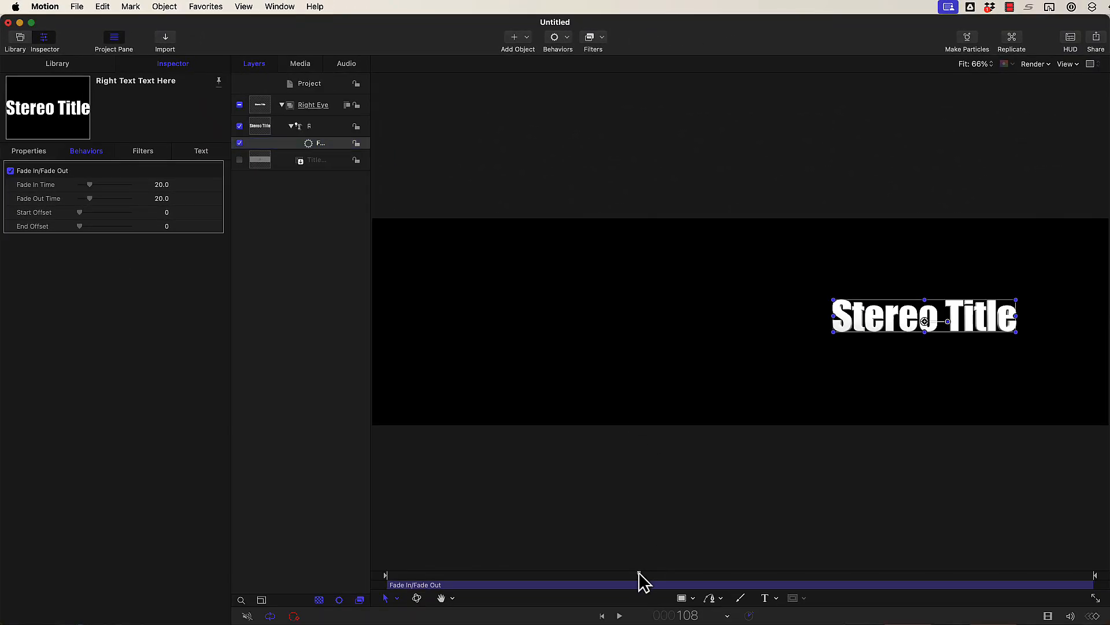
drag(639, 572, 387, 574)
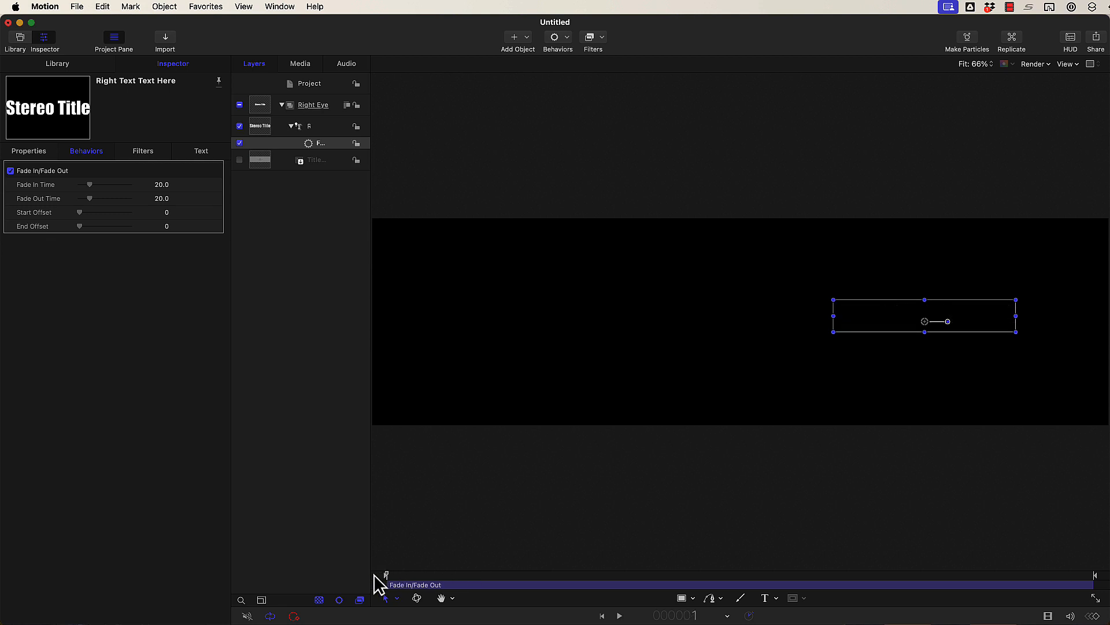
drag(386, 574, 711, 572)
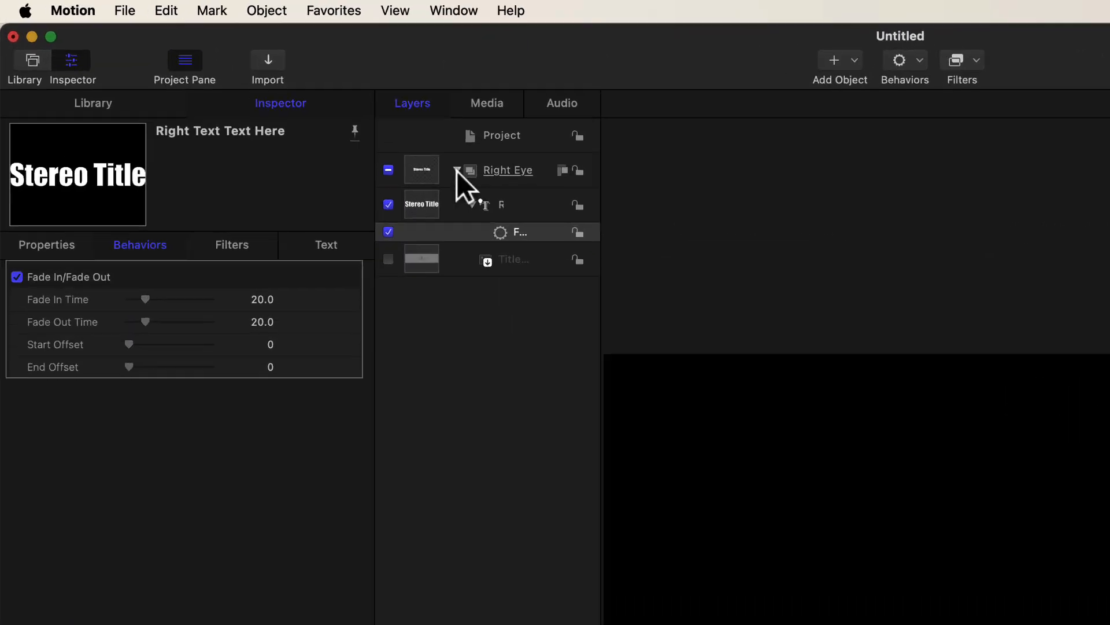
- Collapse the Right Eye group and duplicate it
click(281, 105)
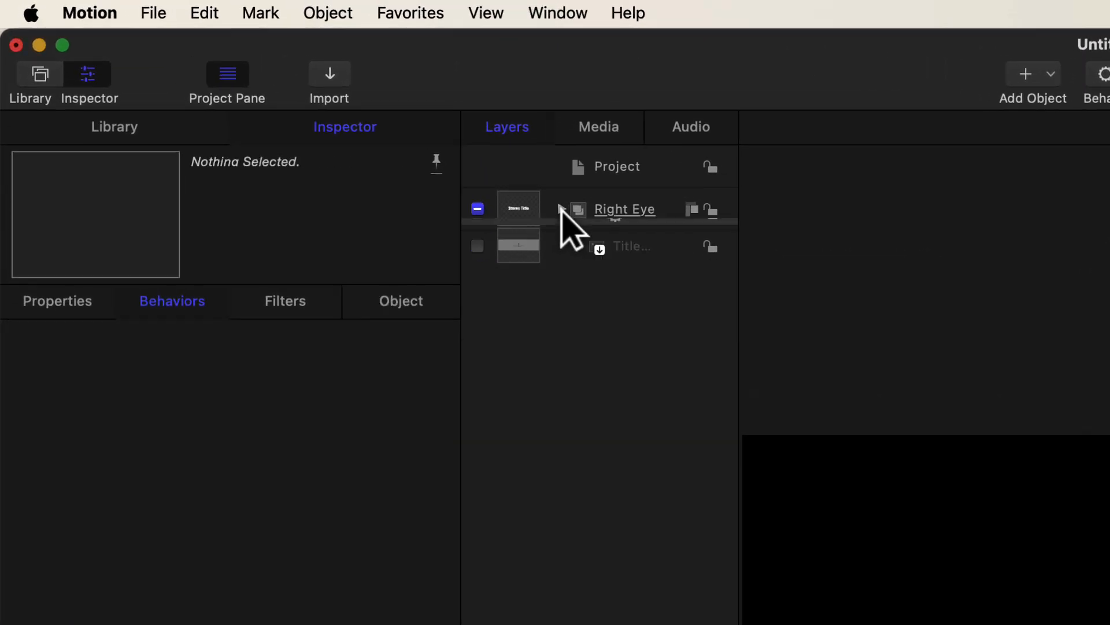
click(616, 211)
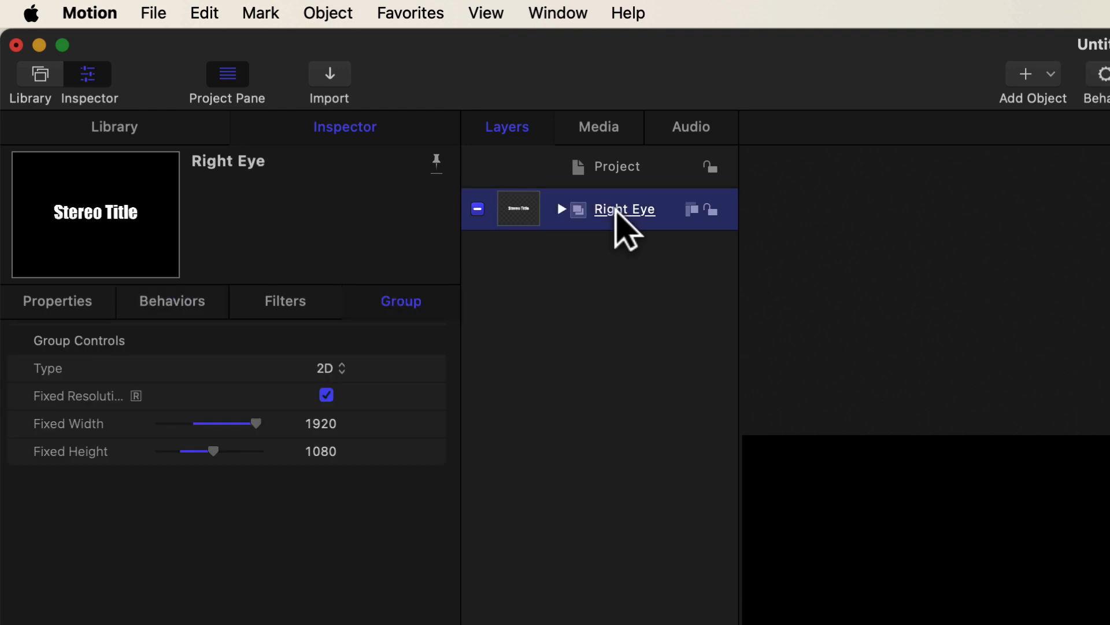
right_click(616, 212)
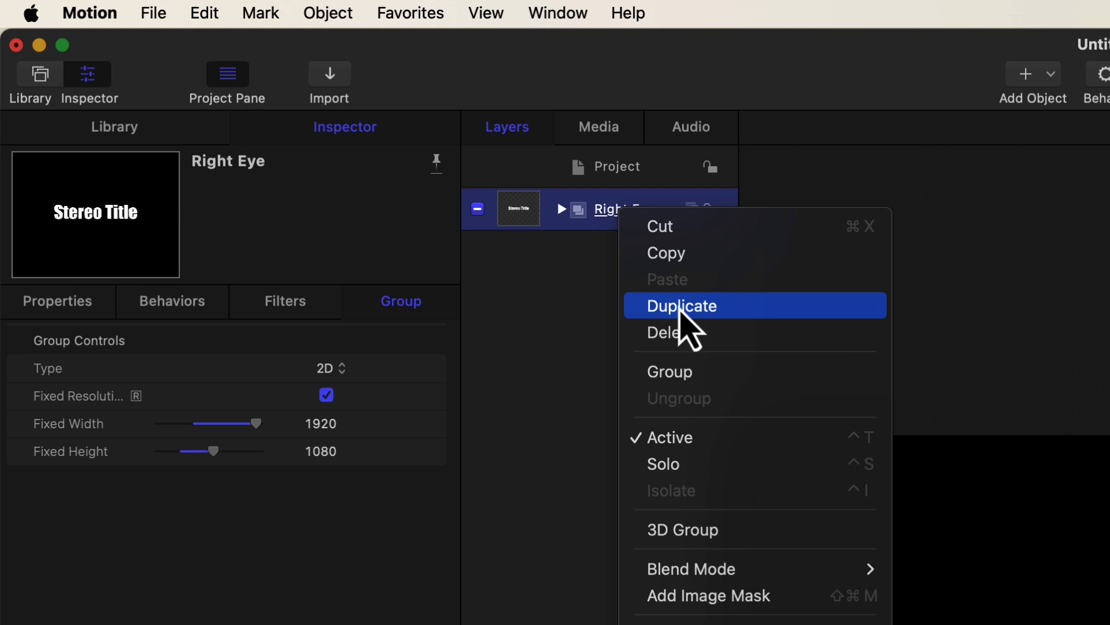
click(681, 314)
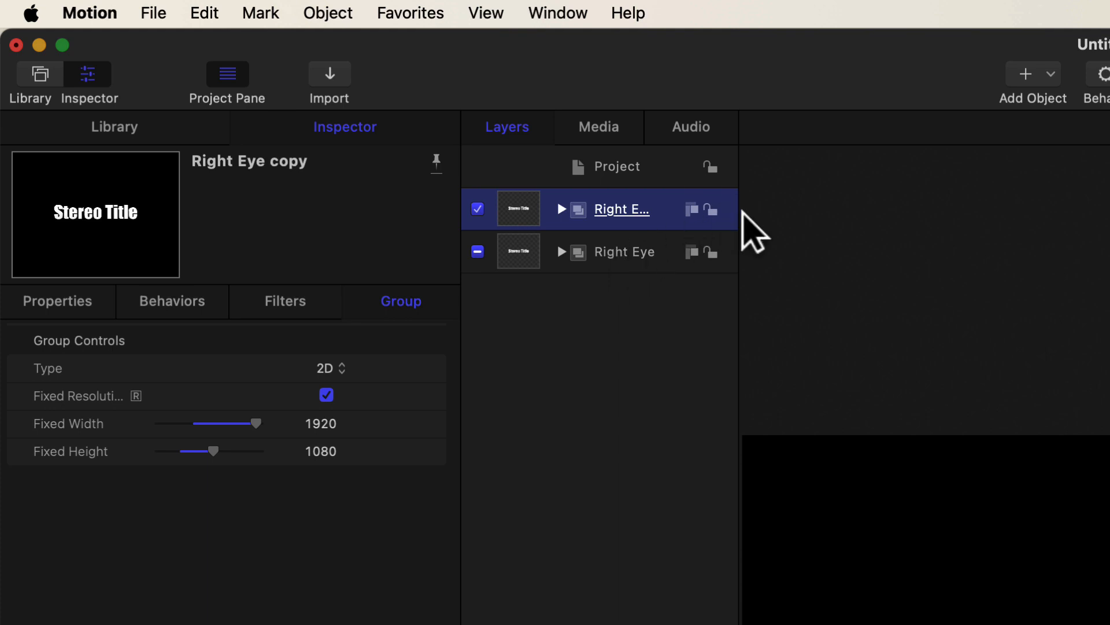
- Widen the layer list to show full names and move the original Right Eye group above its copy
click(742, 220)
drag(742, 221, 837, 220)
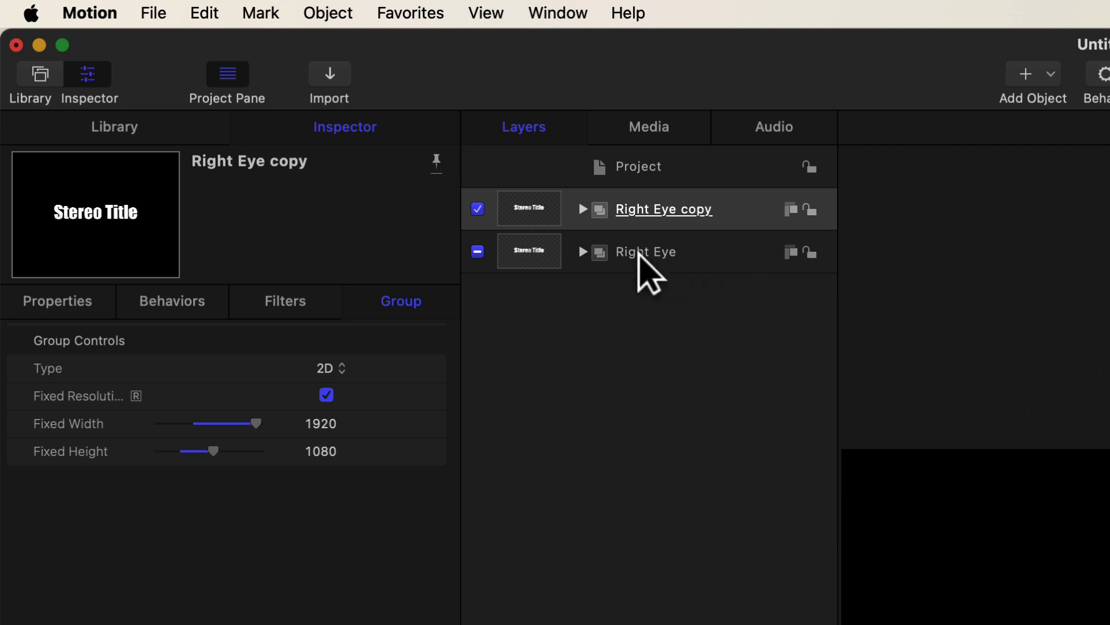
click(642, 257)
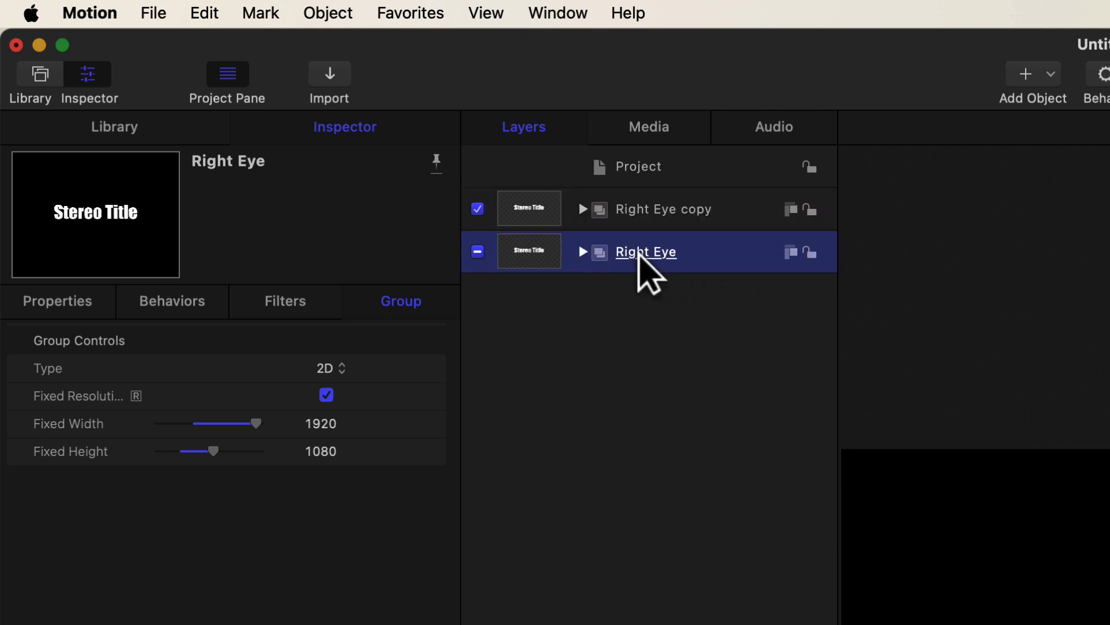
drag(641, 257, 624, 203)
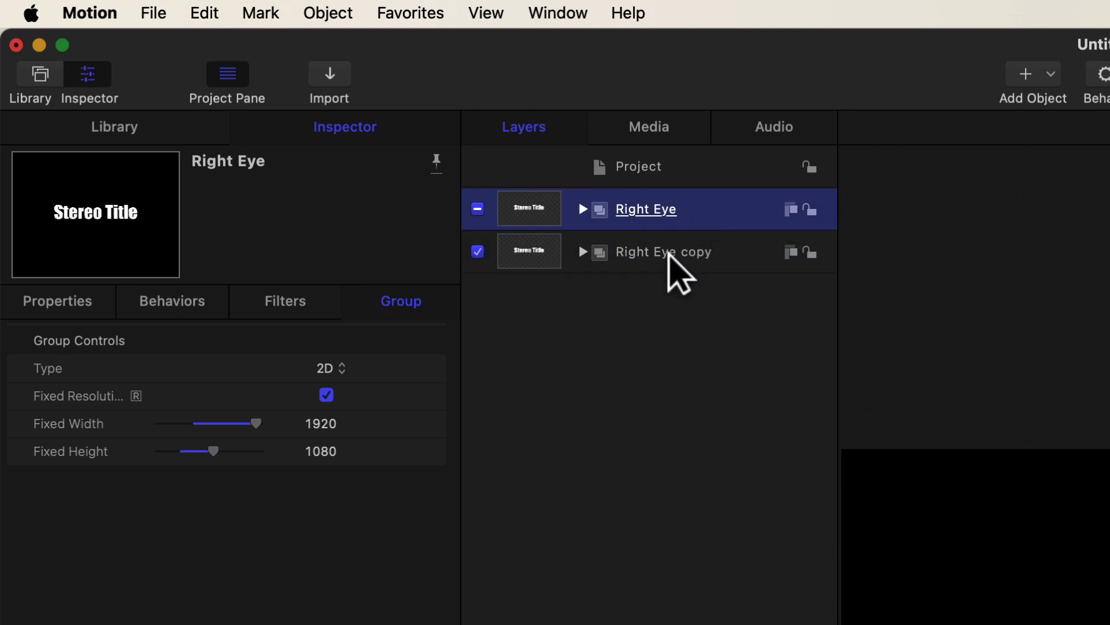
- Rename the duplicated Right Eye group as "Left Eye"
click(671, 257)
double_click(671, 253)
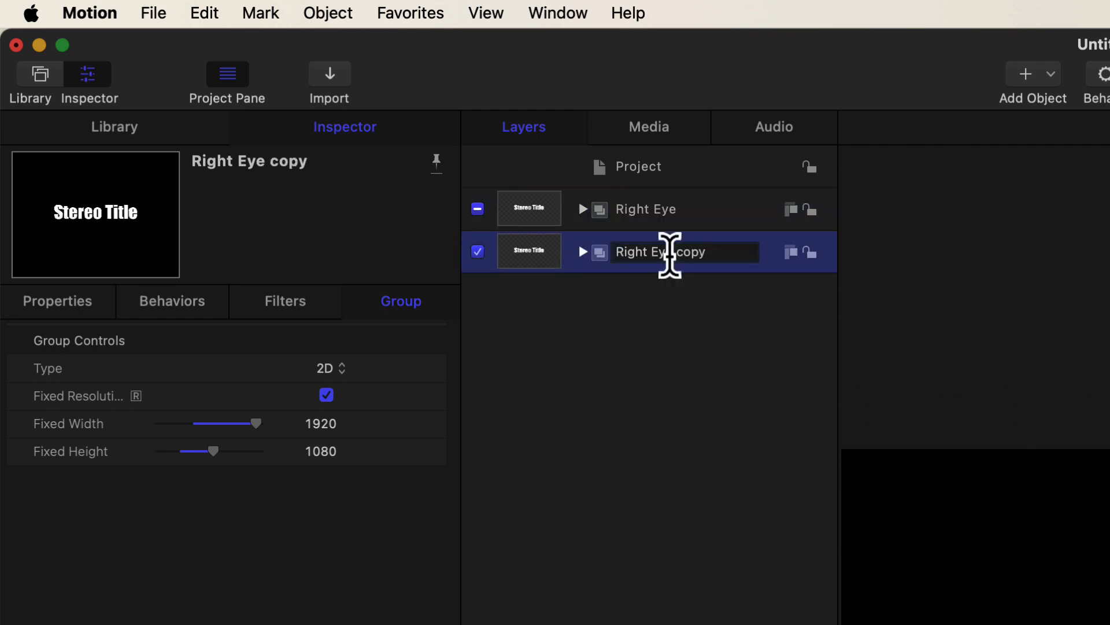
key(shift+Left)
key(shift+Left)
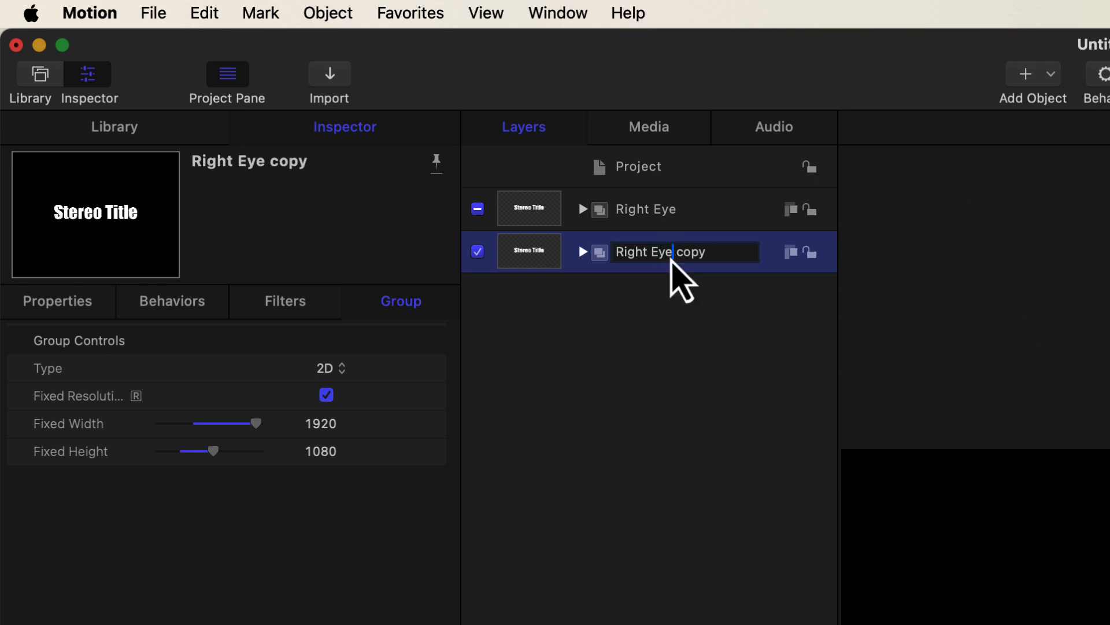
key(super+a)
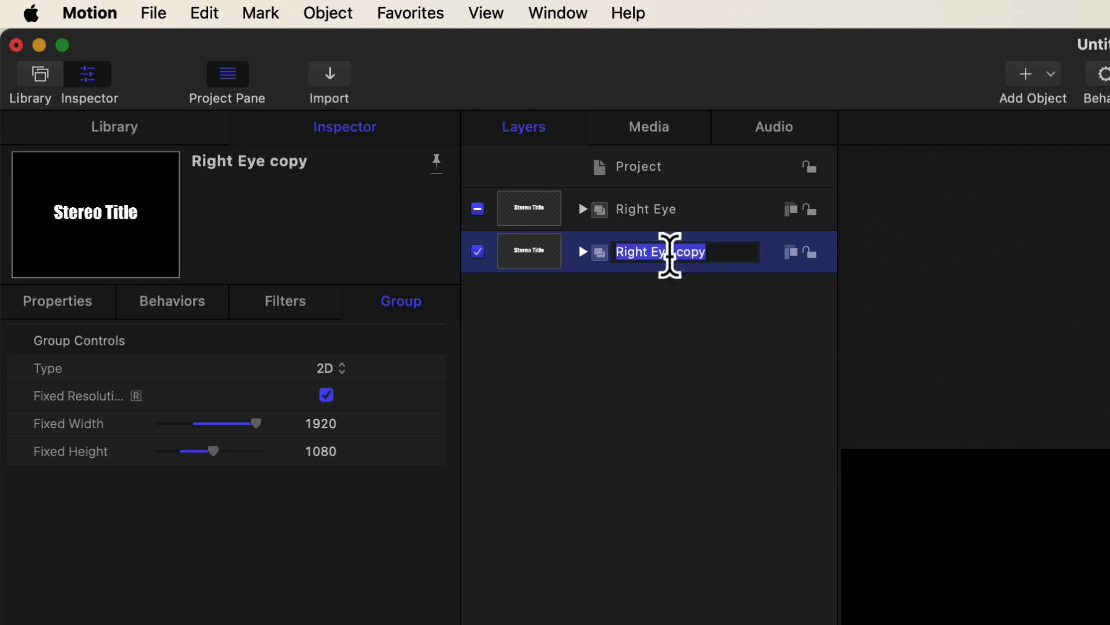
text(Left)
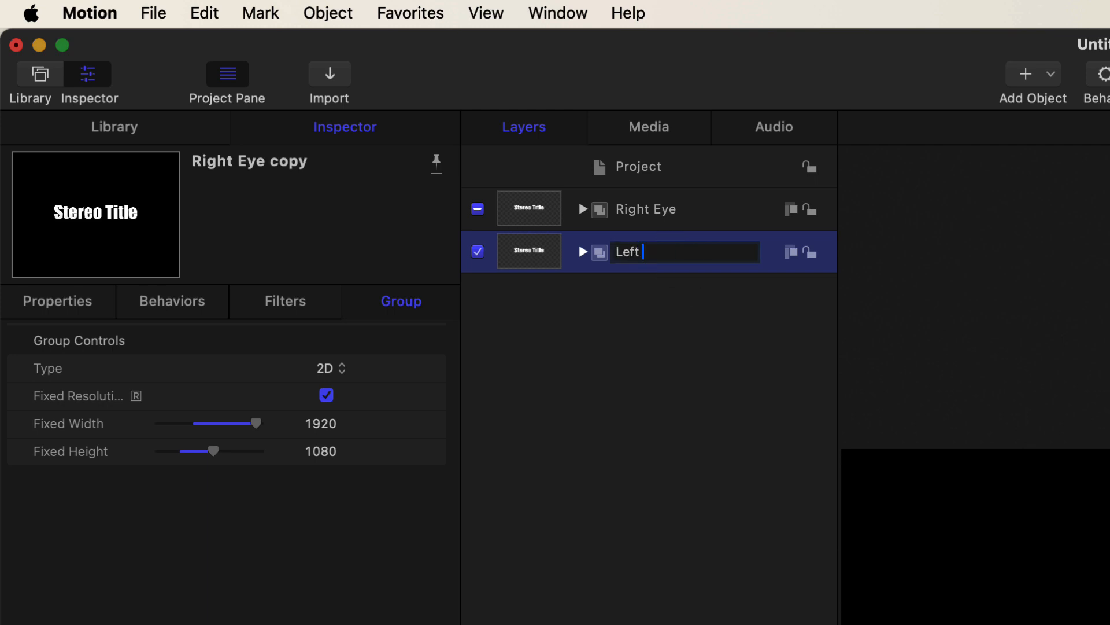
text( Eye)
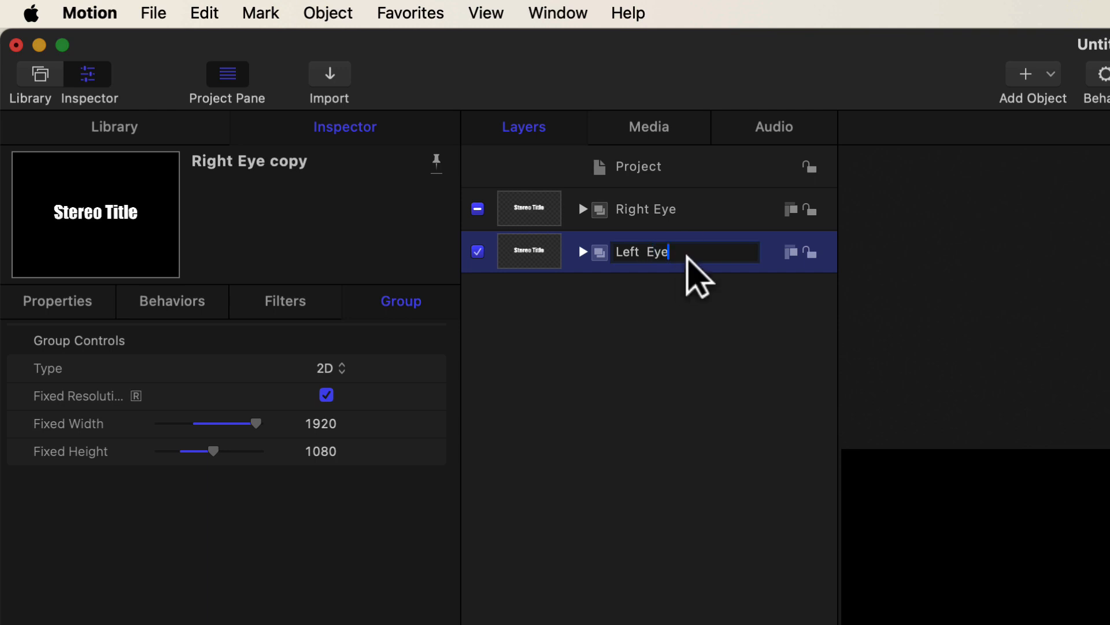
- Expand the Left Eye group and replace "Right" with "Left" in its text layer's name
click(585, 252)
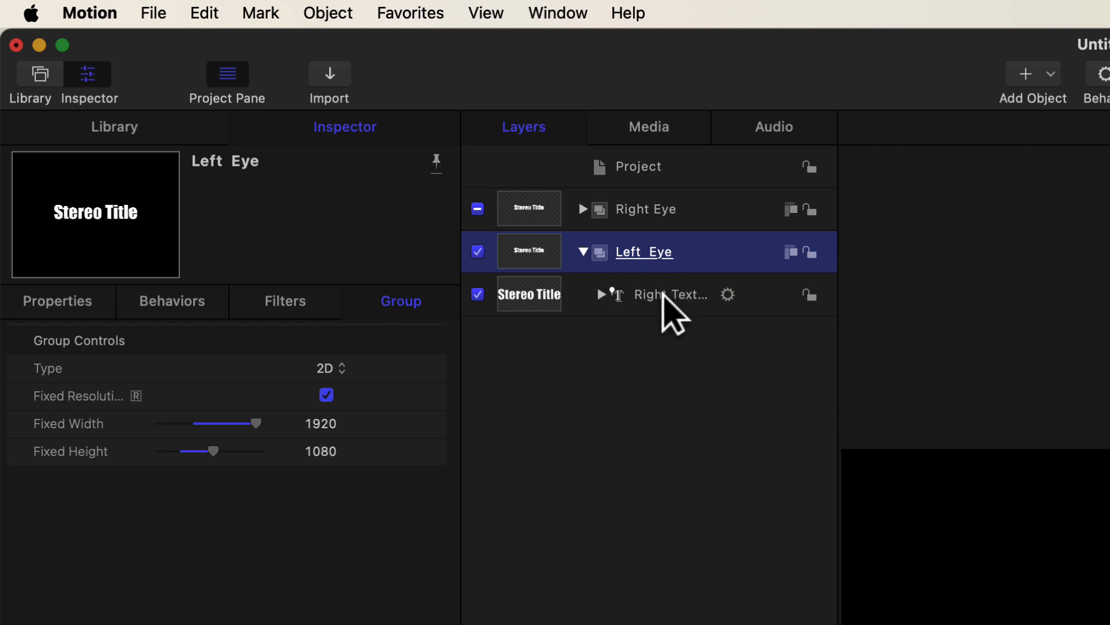
click(664, 295)
double_click(664, 294)
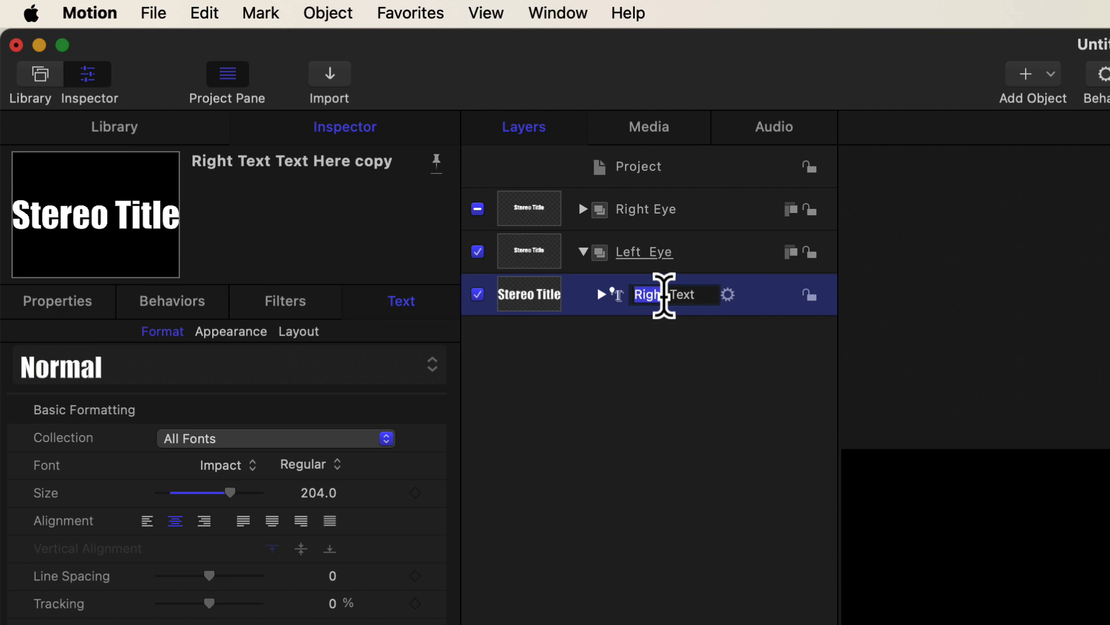
text(Left)
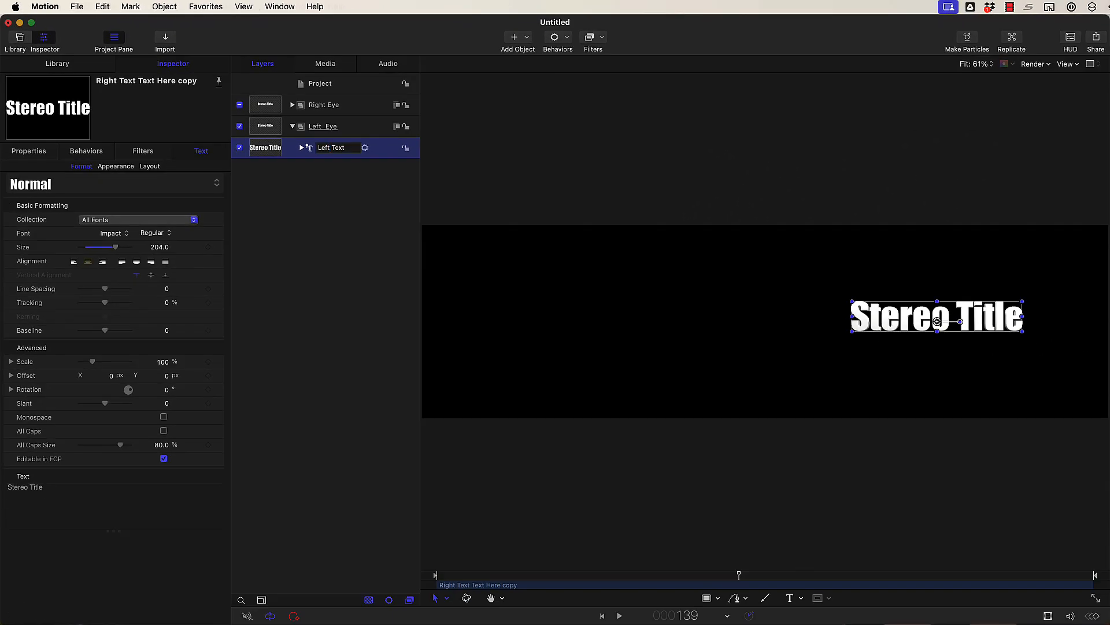
key(Return)
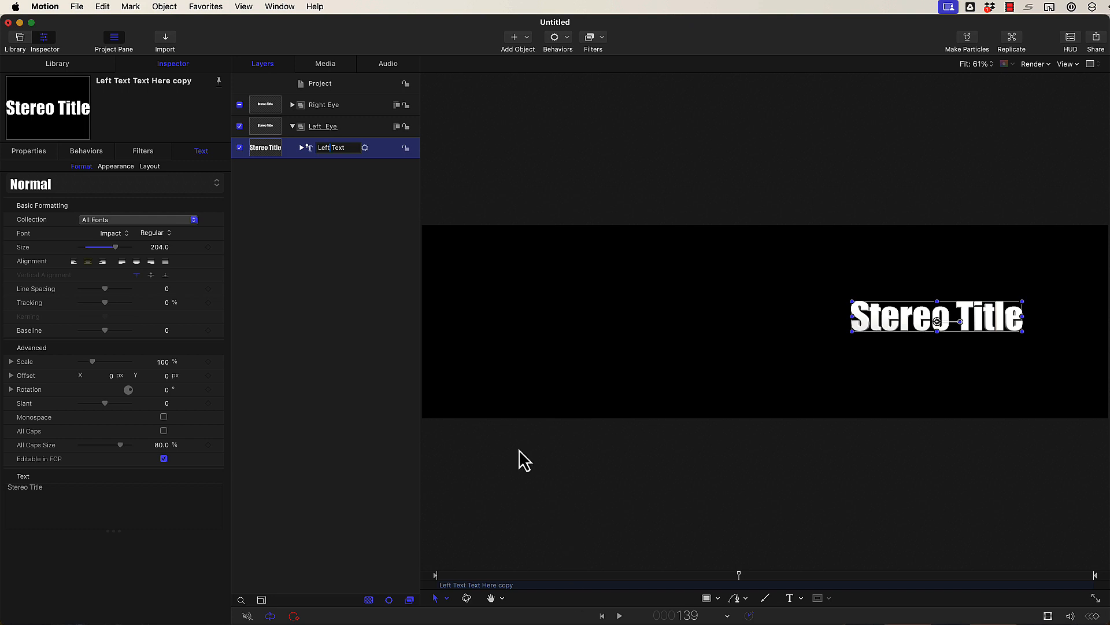
- Set the Left Eye group's X position to -960 px
click(324, 128)
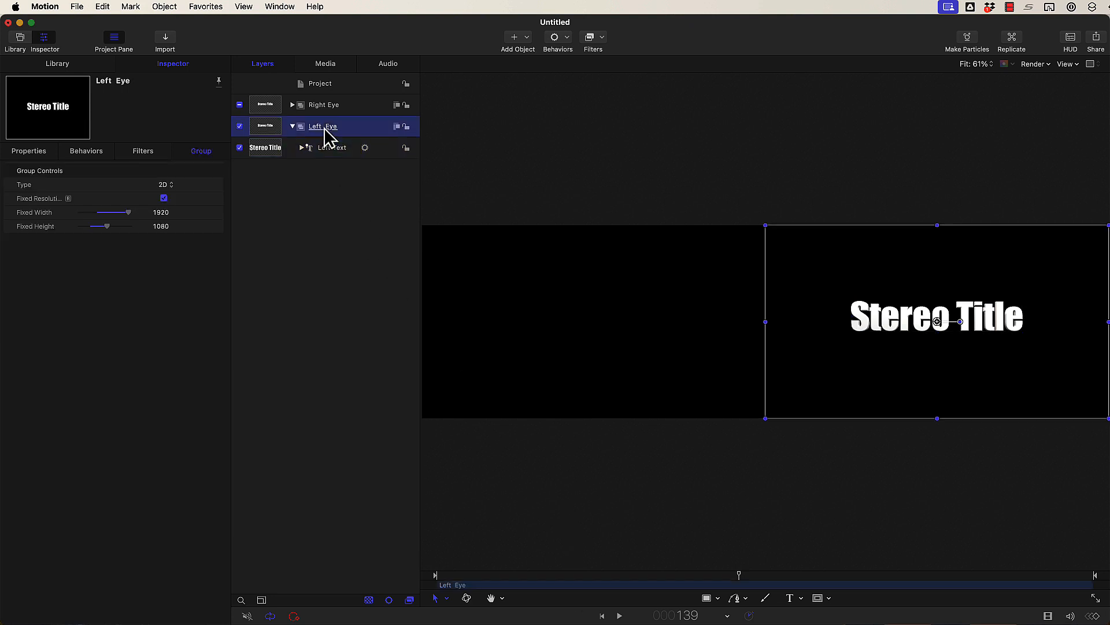
click(36, 153)
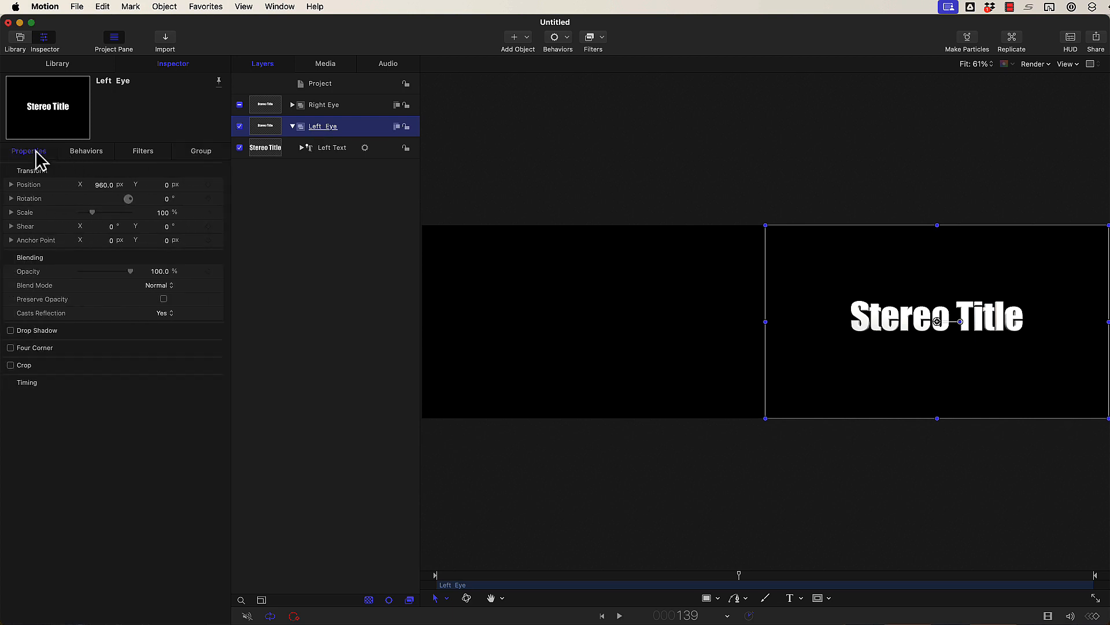
click(101, 185)
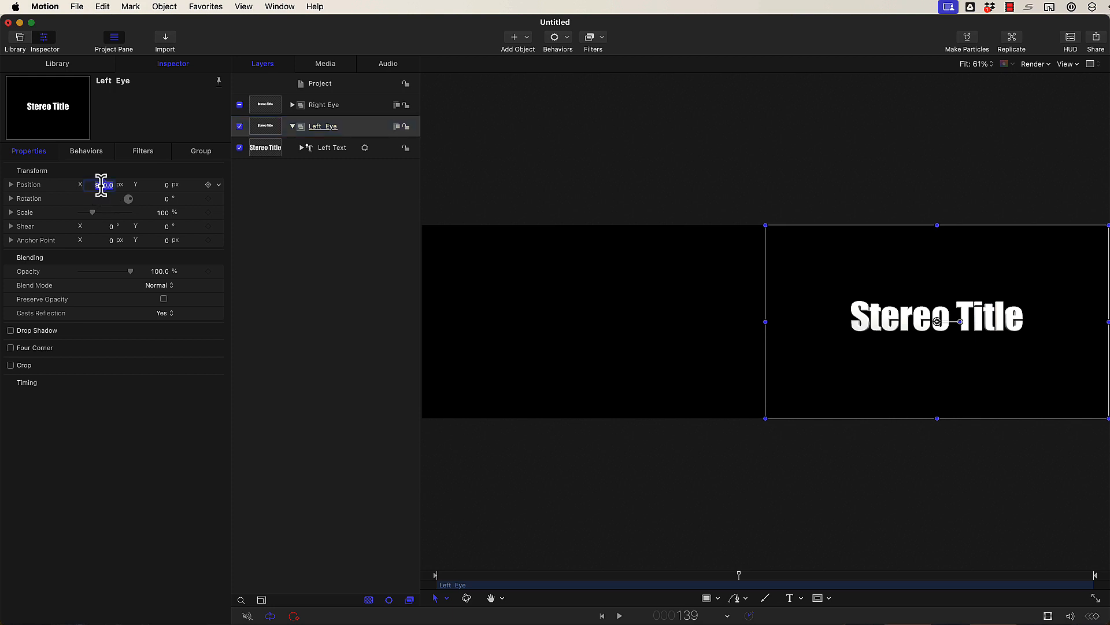
text(-960)
key(Return)
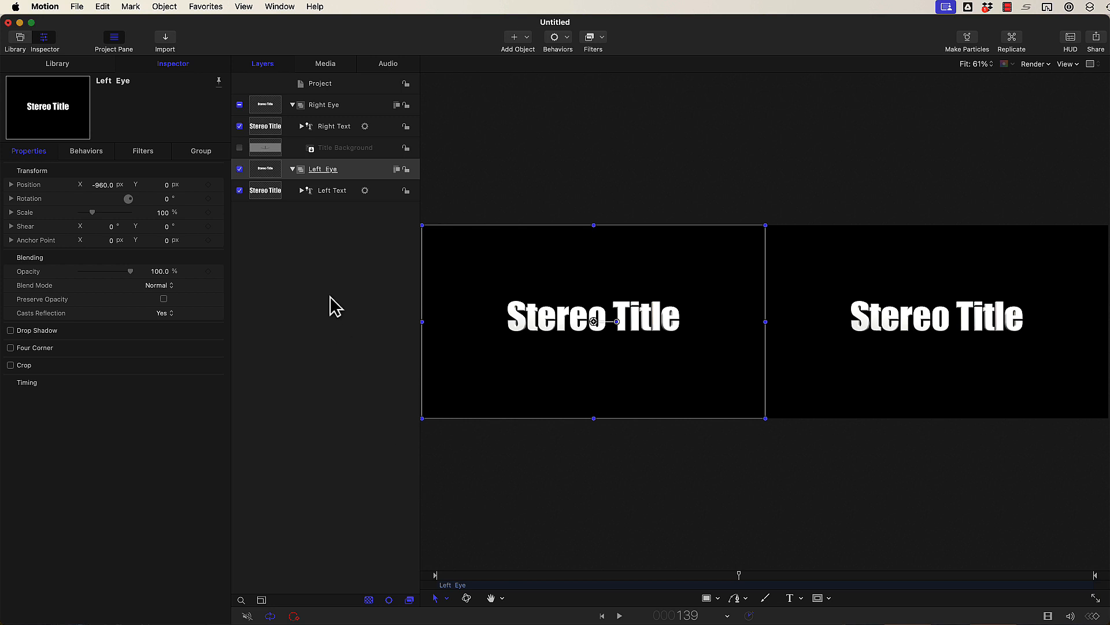
- Add a Link parameter behavior to the Left Text layer and enable it
click(331, 190)
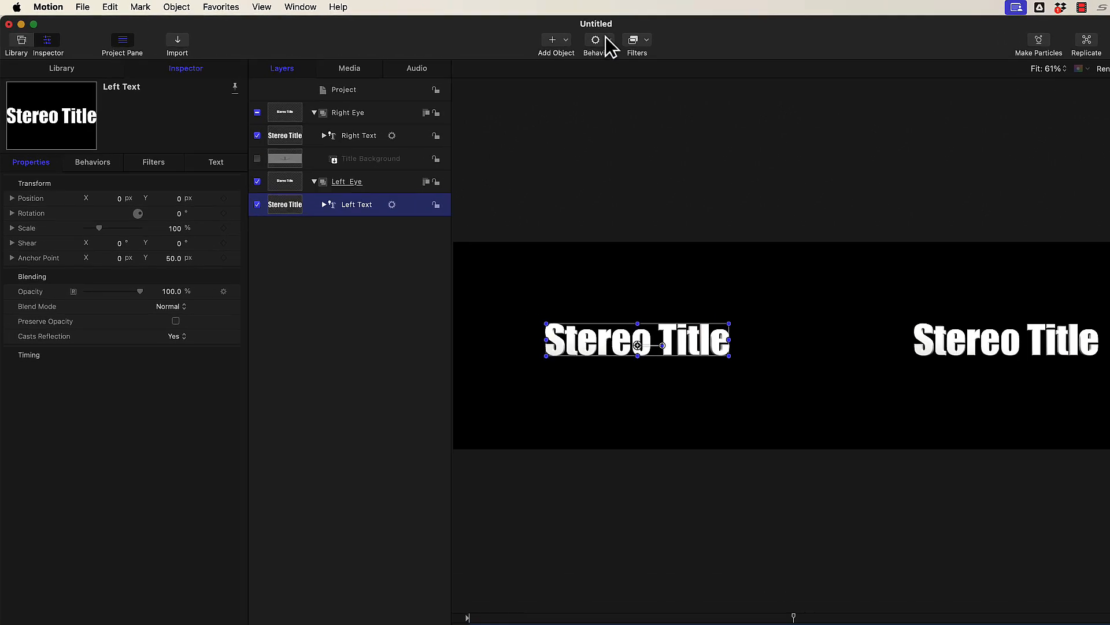
click(565, 36)
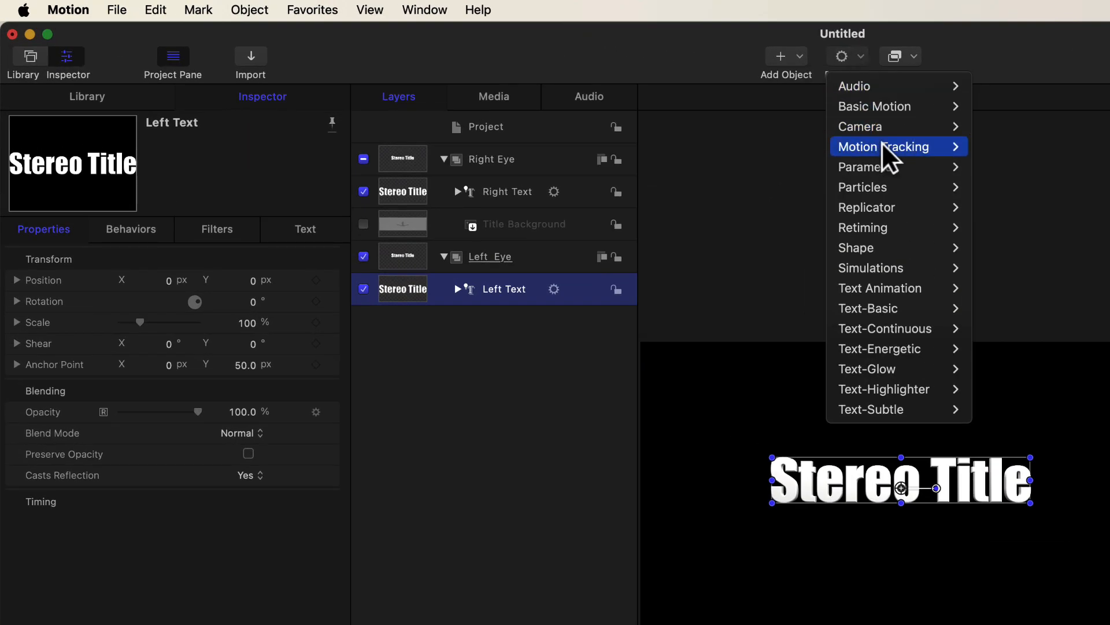
mouse_move(902, 169)
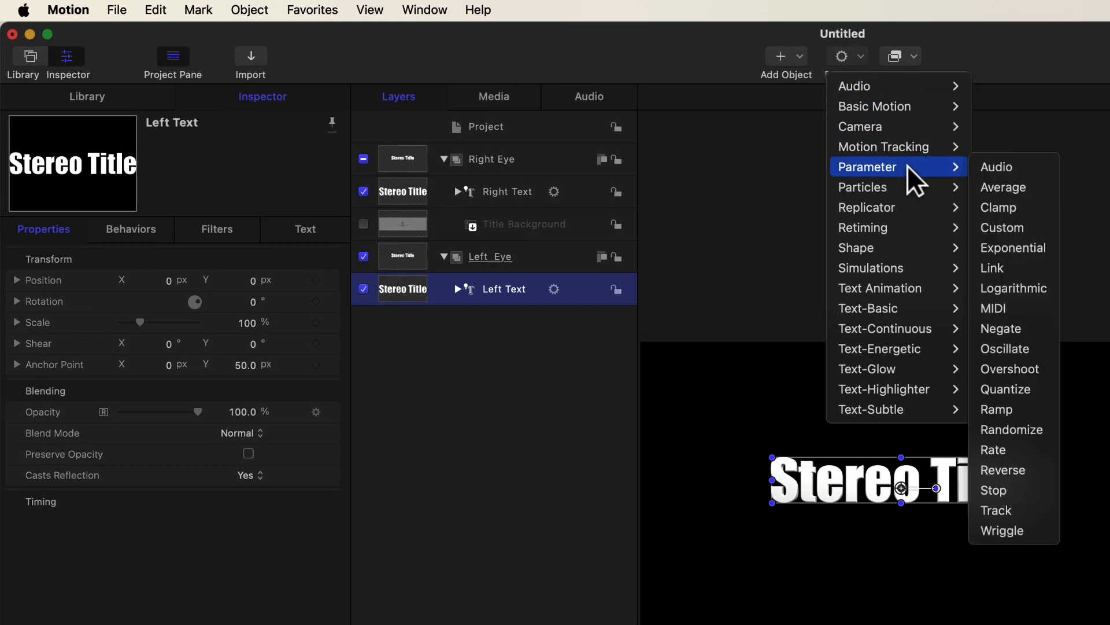
click(1009, 269)
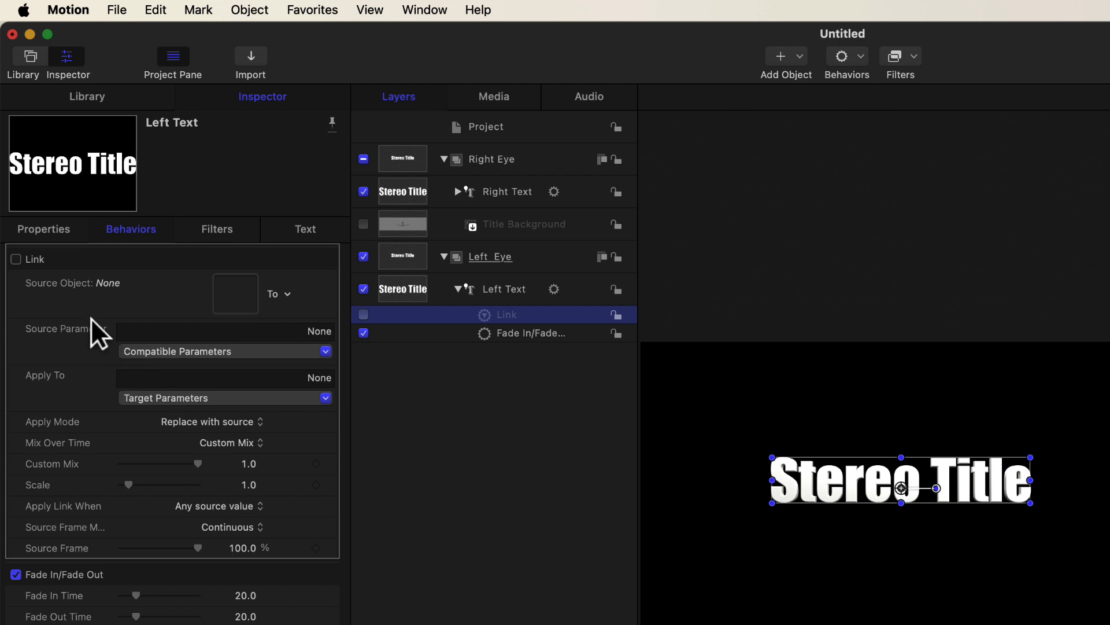
click(16, 259)
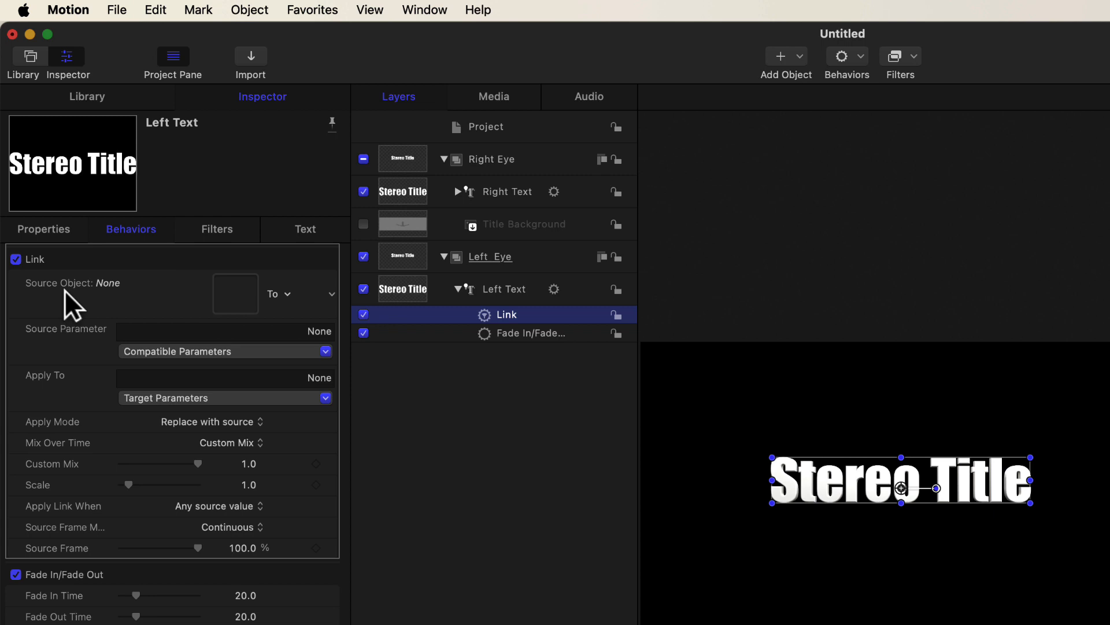
- Set the Link behavior's source object to Right Text from the Right Eye group
click(285, 292)
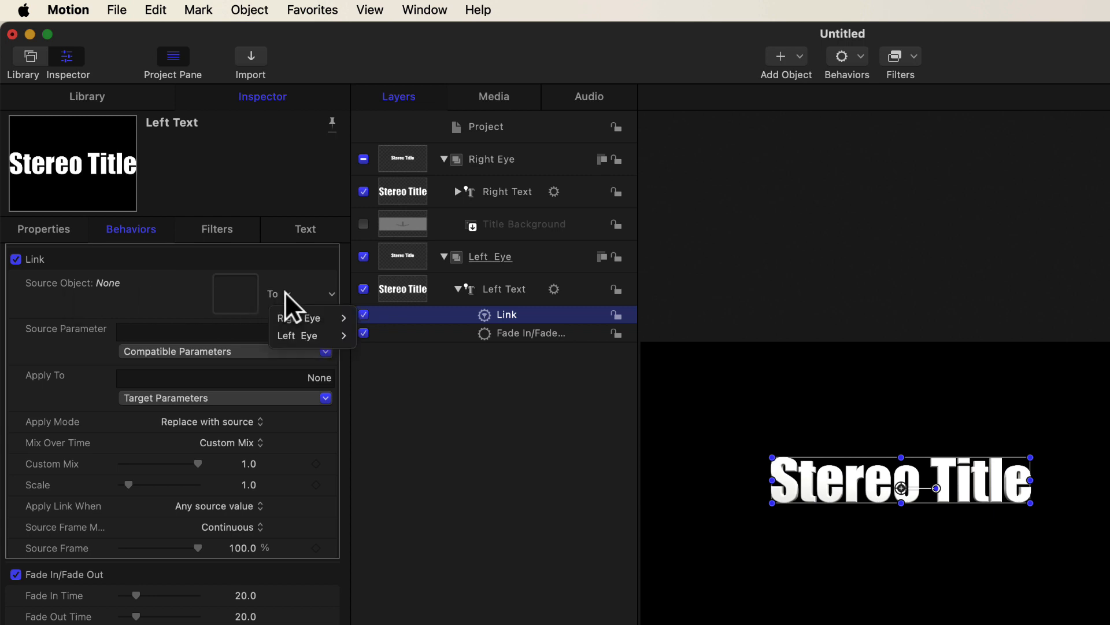
mouse_move(306, 315)
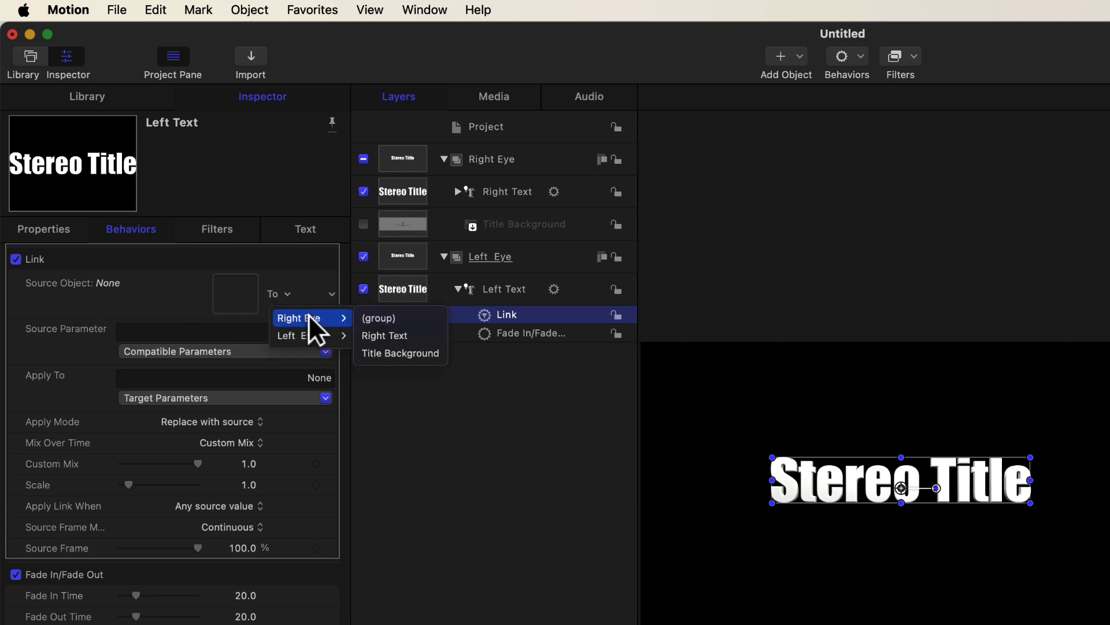
click(398, 335)
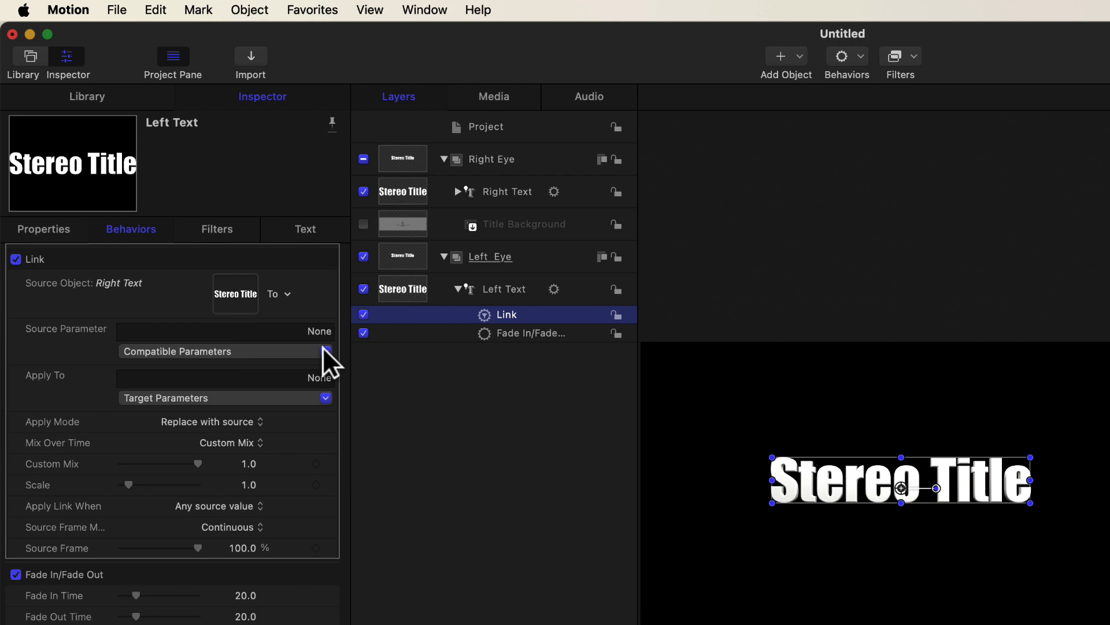
- Apply the Link behavior to Left Text's transform position on all axes
click(326, 398)
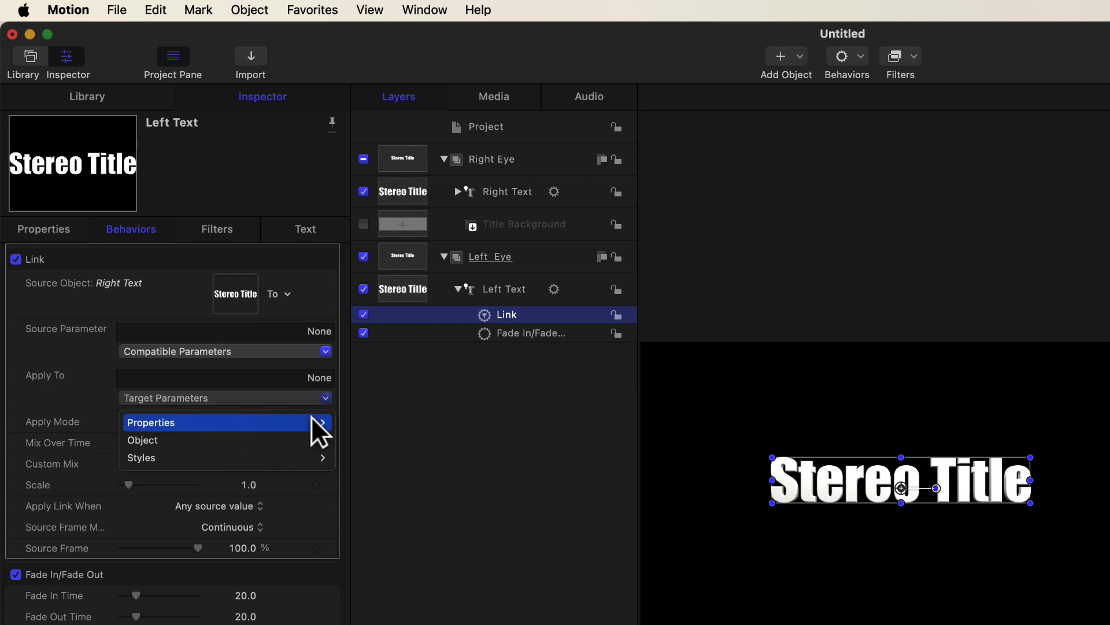
mouse_move(312, 419)
mouse_move(370, 422)
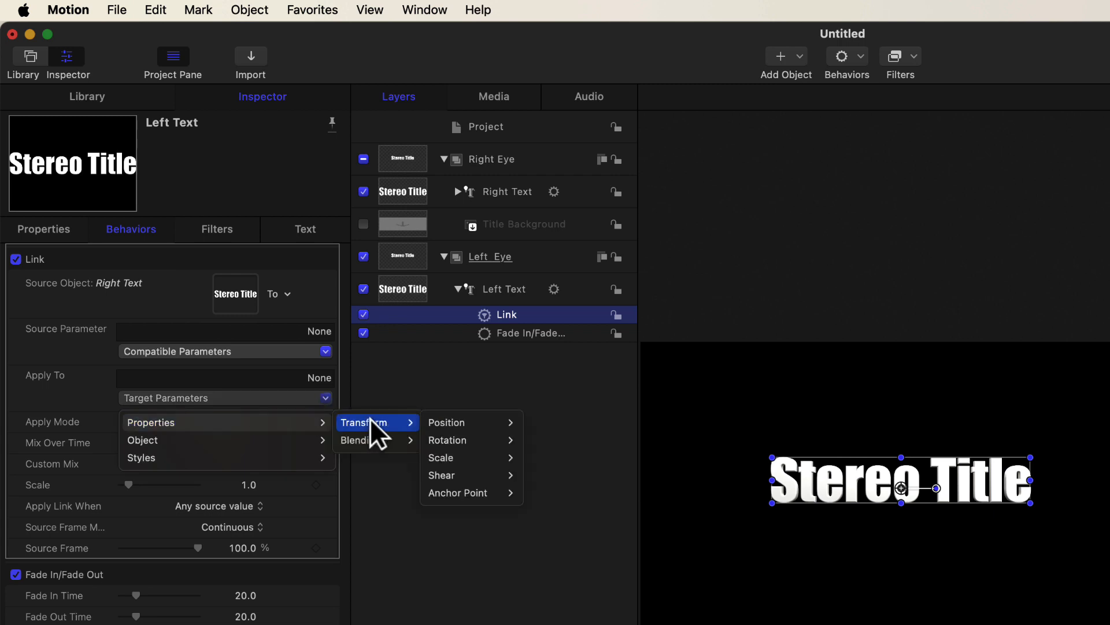
mouse_move(424, 422)
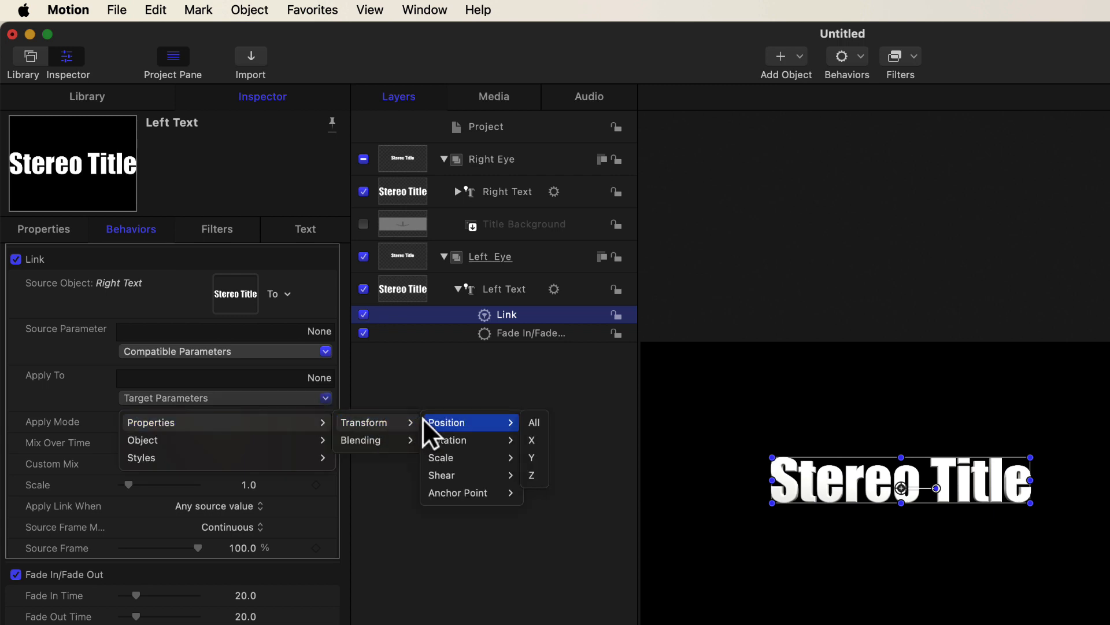
click(536, 421)
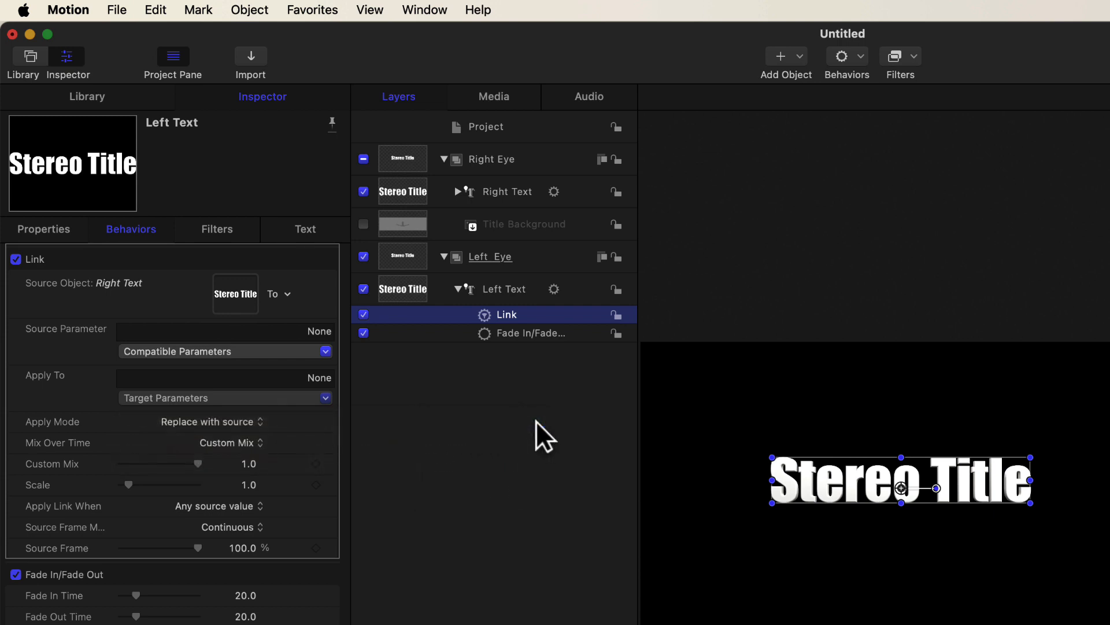
- Use Right Text's transform position on all axes as the Link behavior's source parameter
click(325, 352)
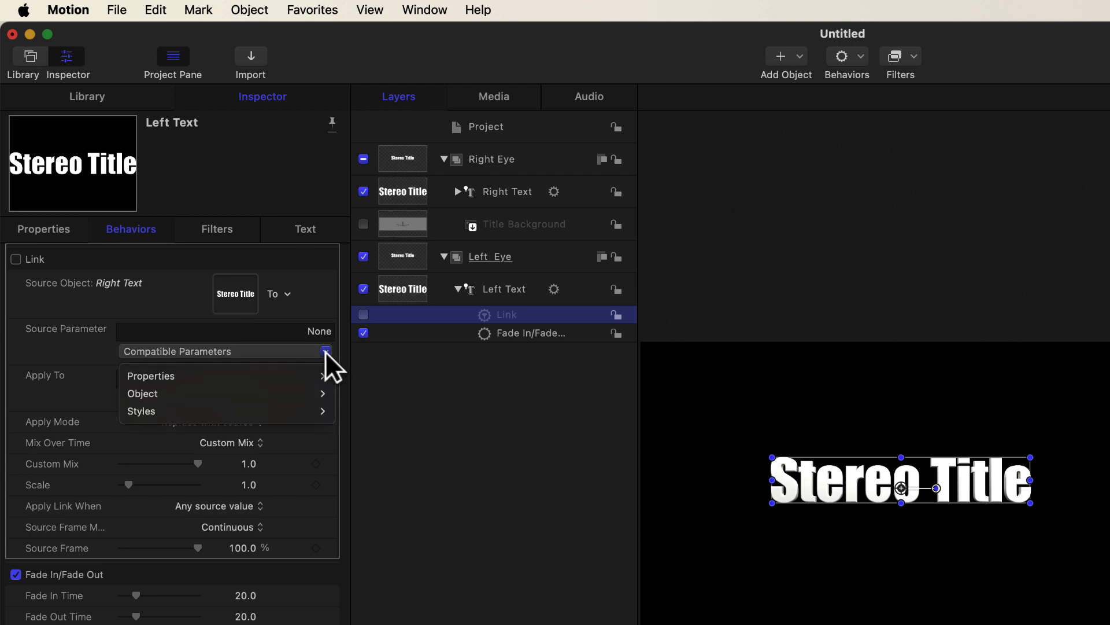
mouse_move(324, 376)
mouse_move(376, 375)
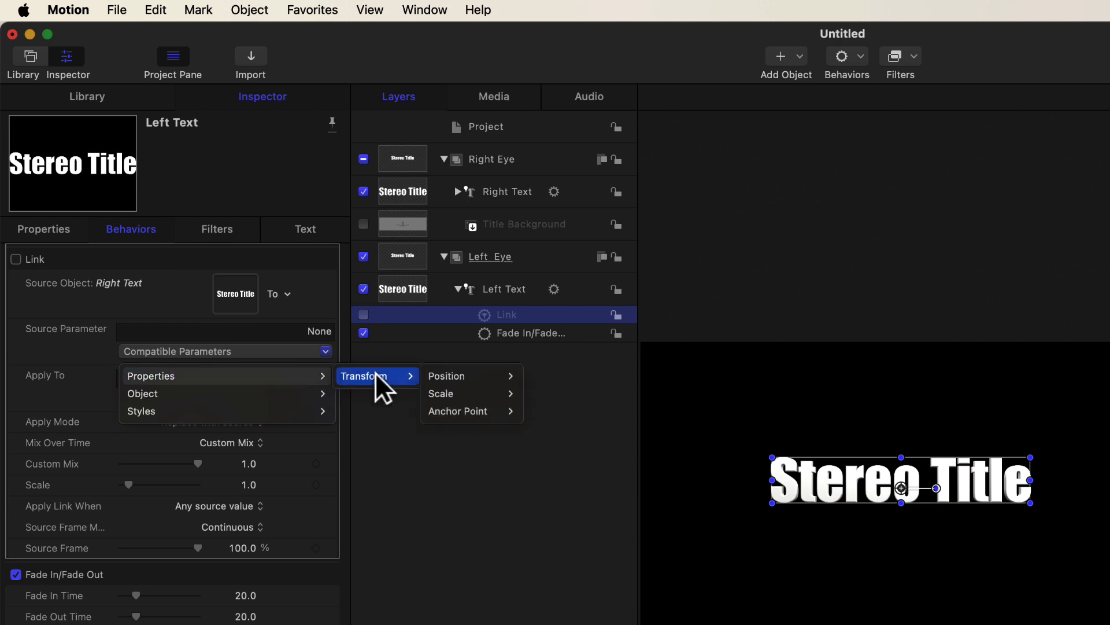
mouse_move(453, 375)
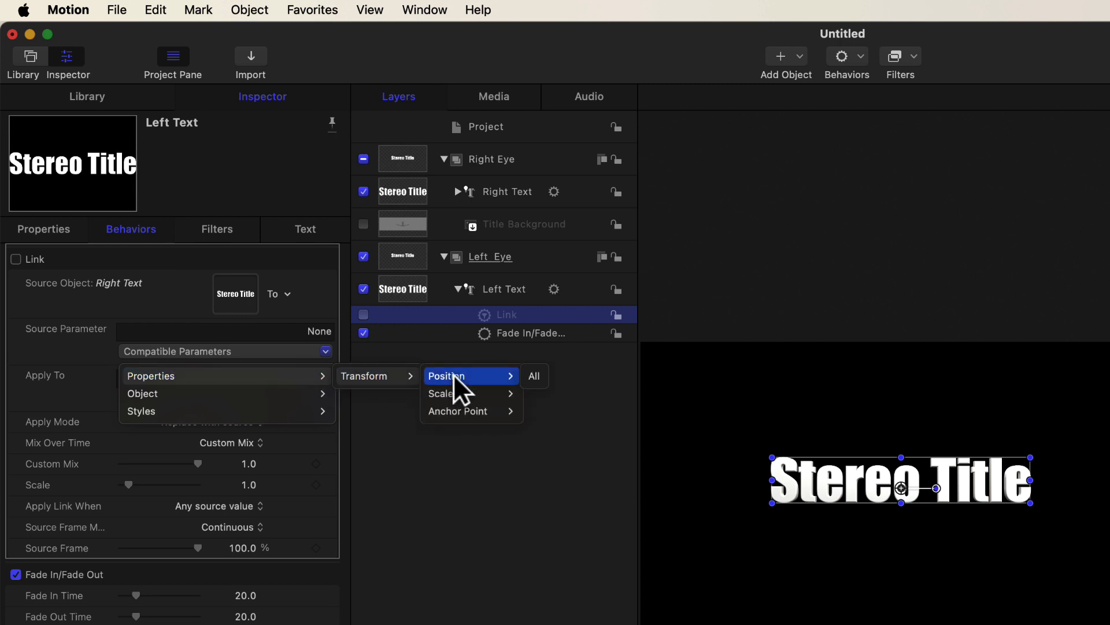
click(534, 375)
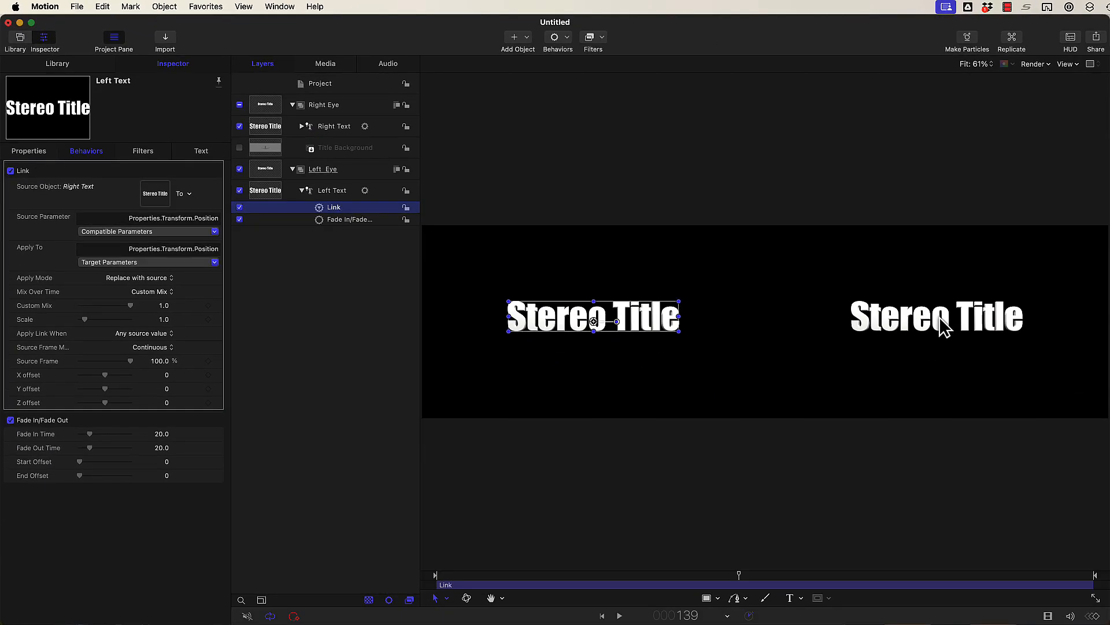
- Move the right eye's title around in the canvas to test the position link
click(944, 327)
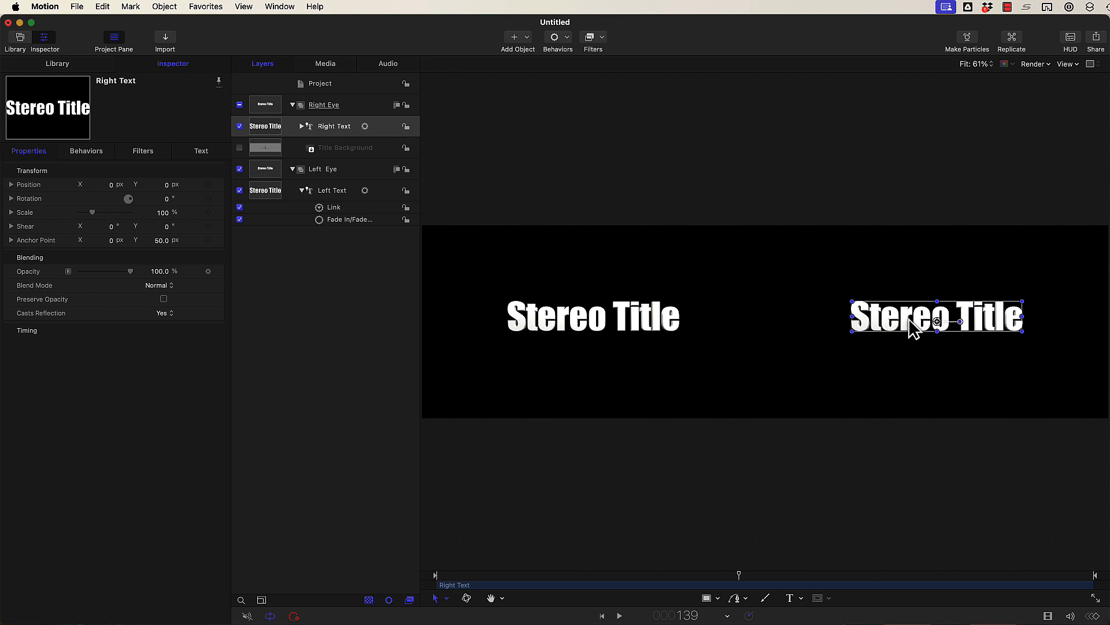
mouse_move(913, 329)
mouse_down()
mouse_move(884, 330)
mouse_move(881, 348)
mouse_move(942, 347)
mouse_move(961, 312)
mouse_move(907, 307)
mouse_move(916, 330)
mouse_up()
- Rename the Link behavior under Left Text as "Link position"
click(336, 207)
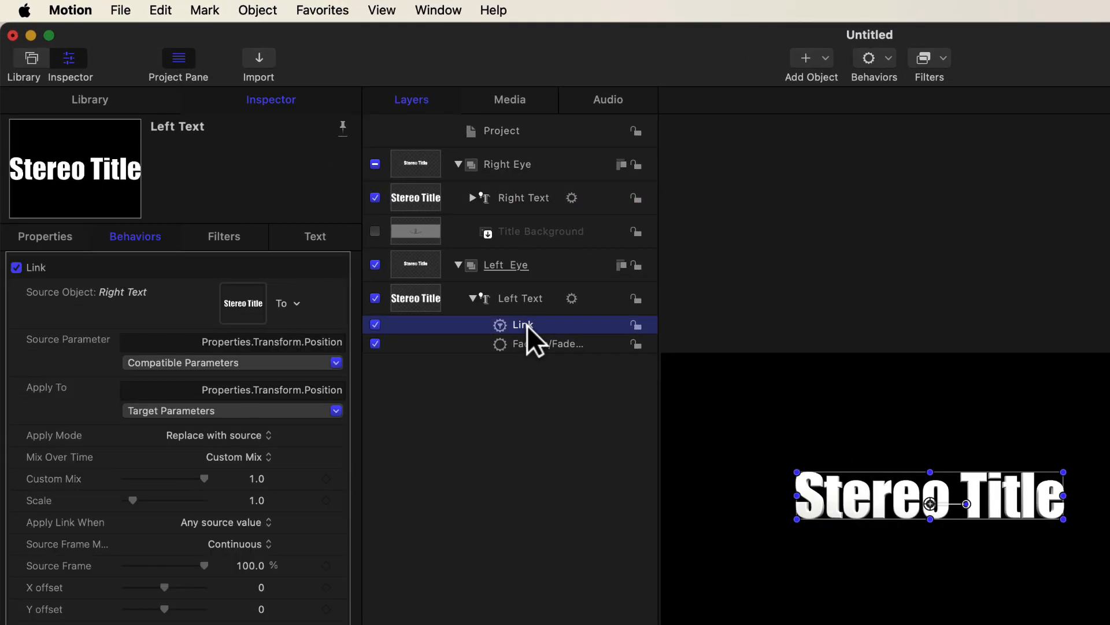
click(527, 325)
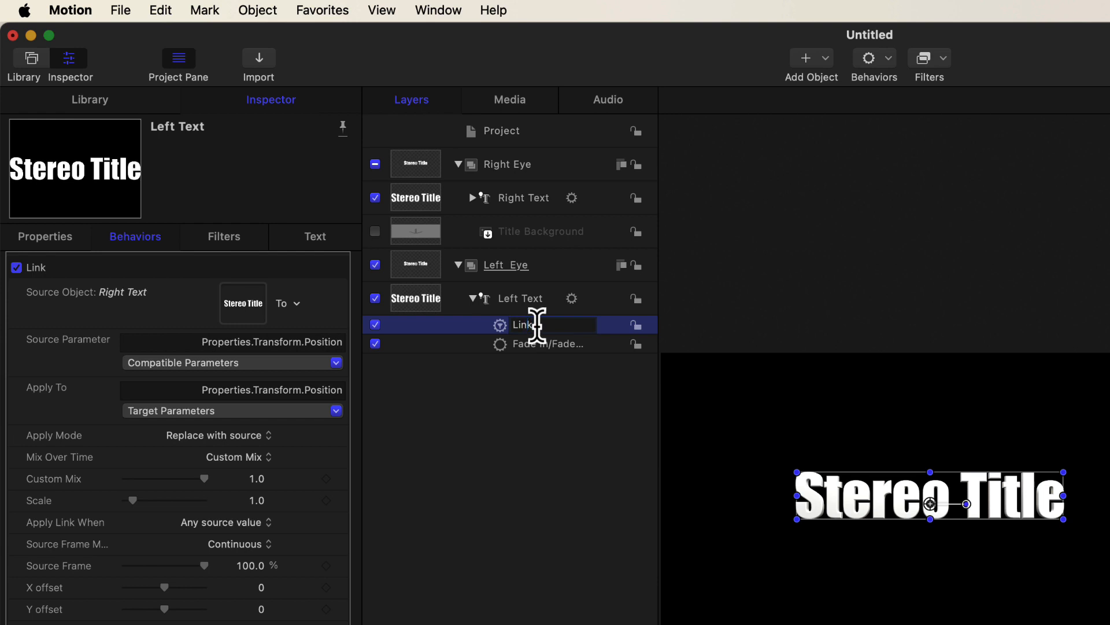
text(position)
key(Return)
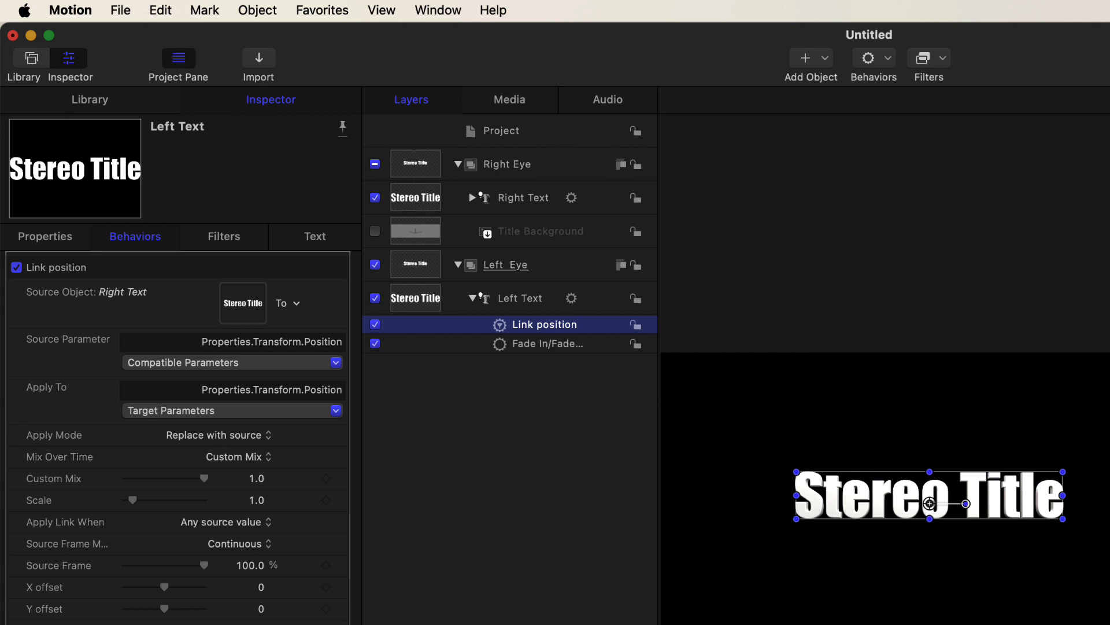
- Add a second Link parameter behavior to Left Text and enable it
click(526, 303)
click(880, 61)
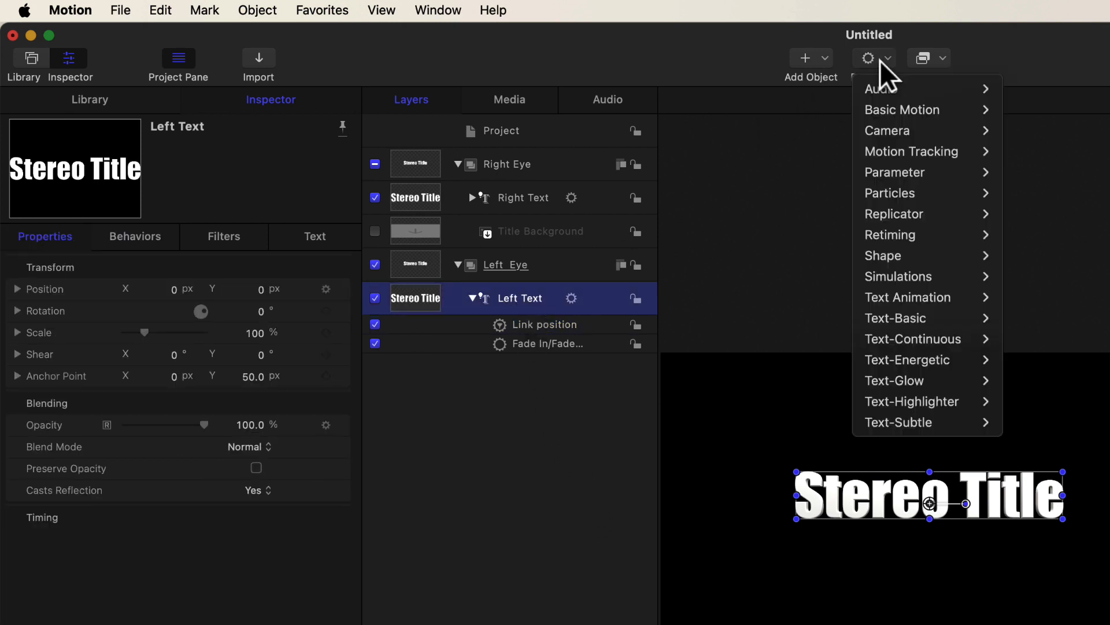
mouse_move(901, 169)
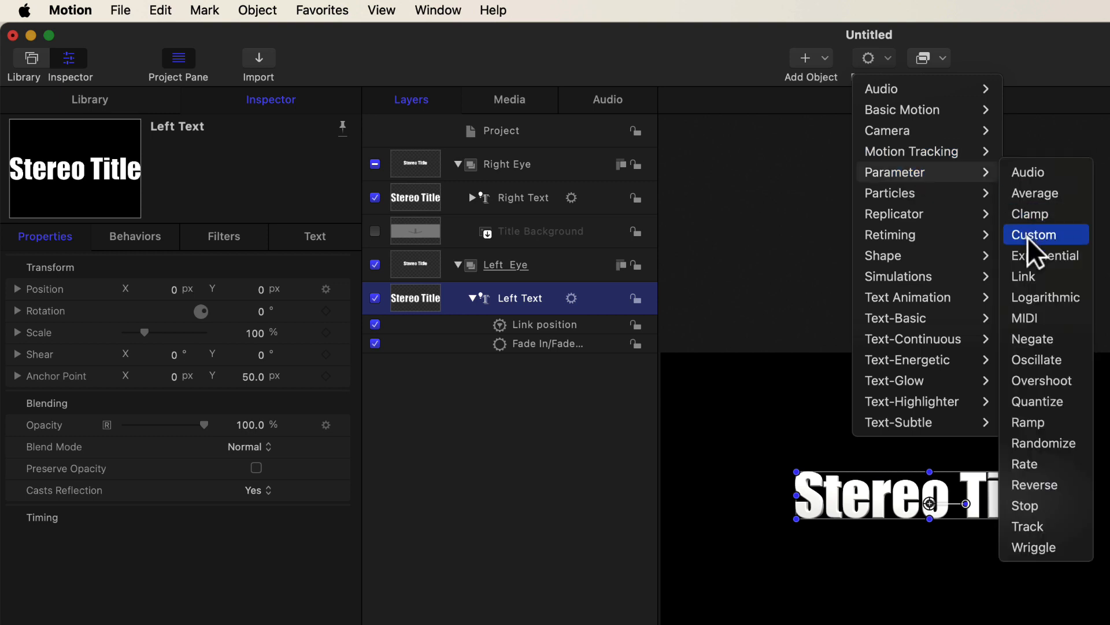
click(1034, 278)
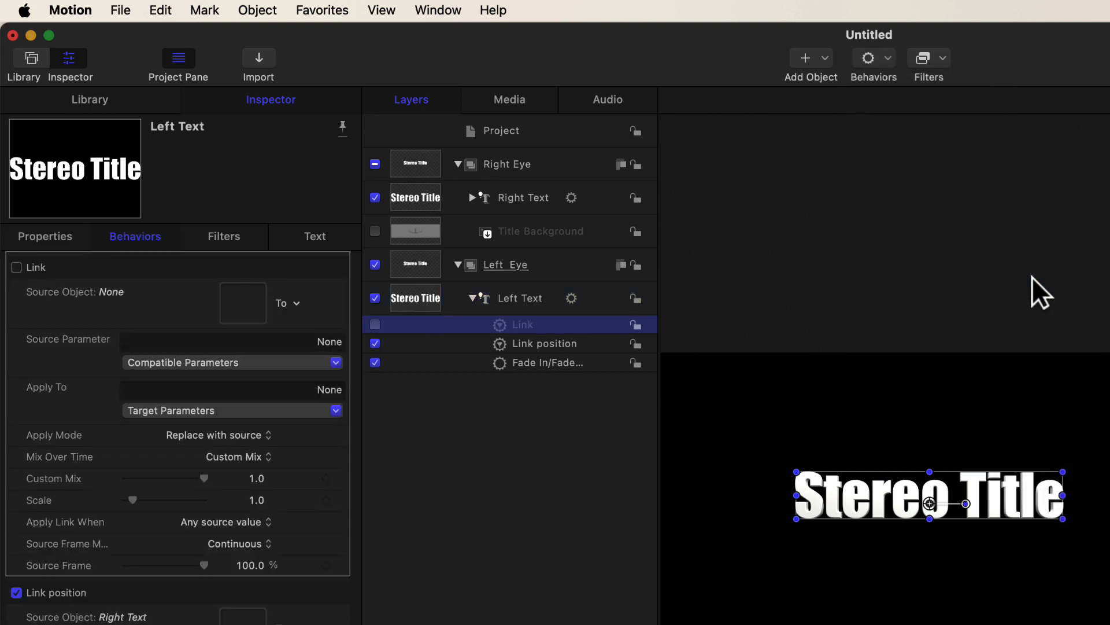
click(16, 267)
- Choose Right Text from the Right Eye group as the second Link behavior's source object
click(296, 300)
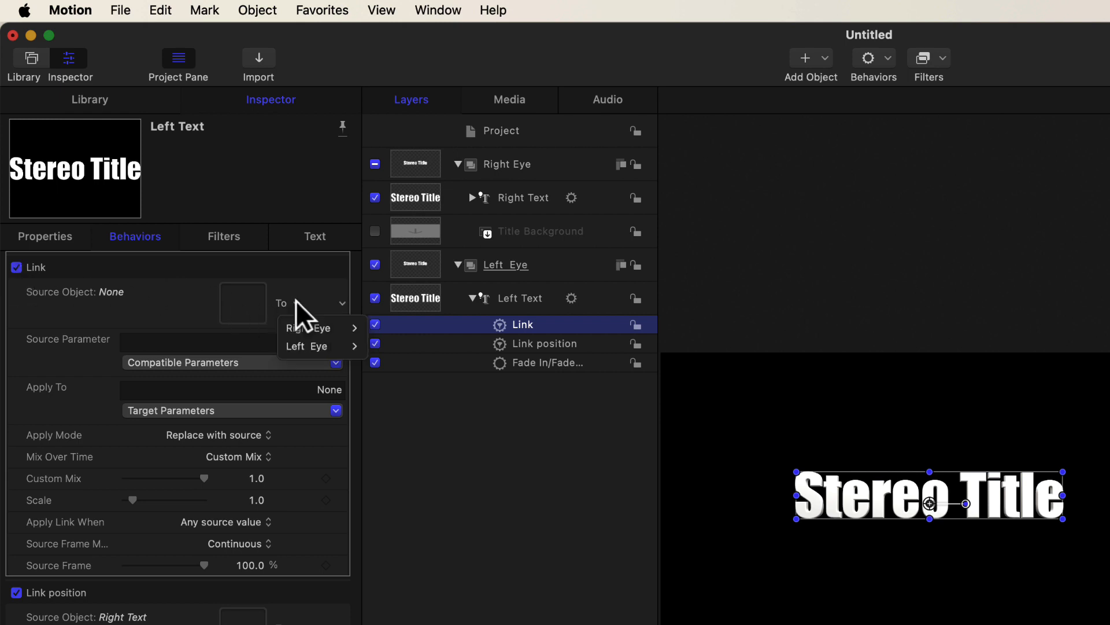
mouse_move(328, 331)
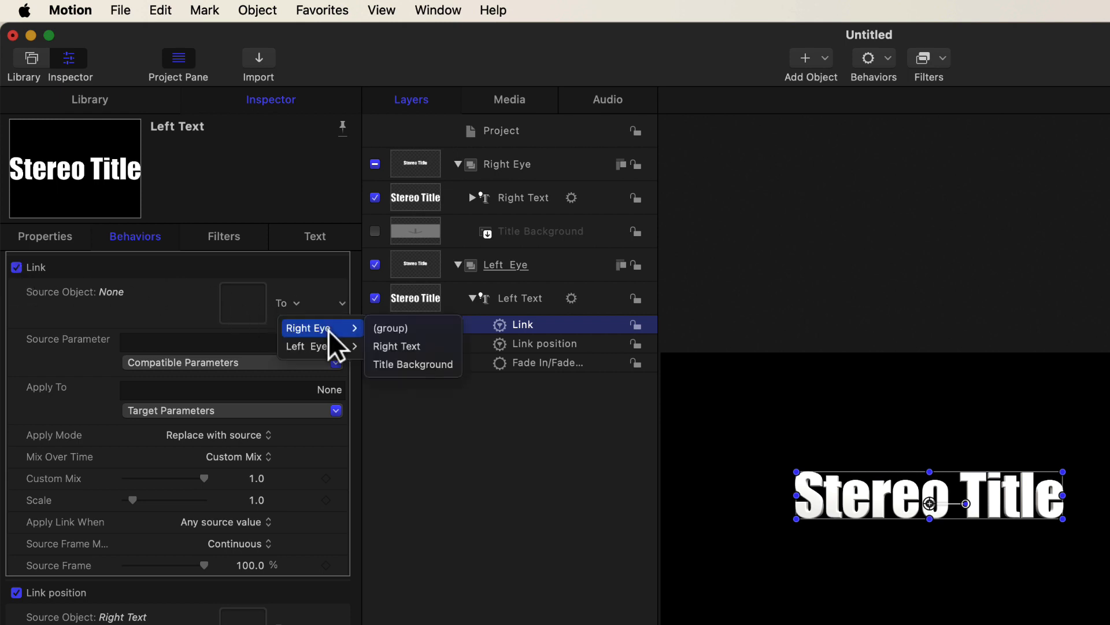
click(397, 346)
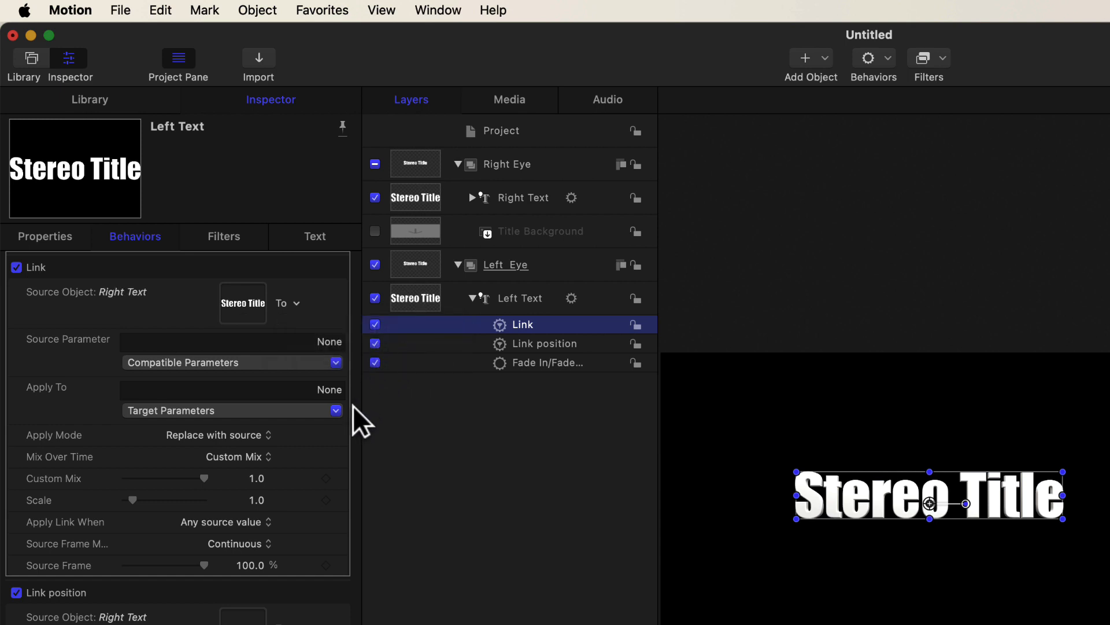
- Apply the second Link behavior to Left Text's transform scale on all axes
click(337, 411)
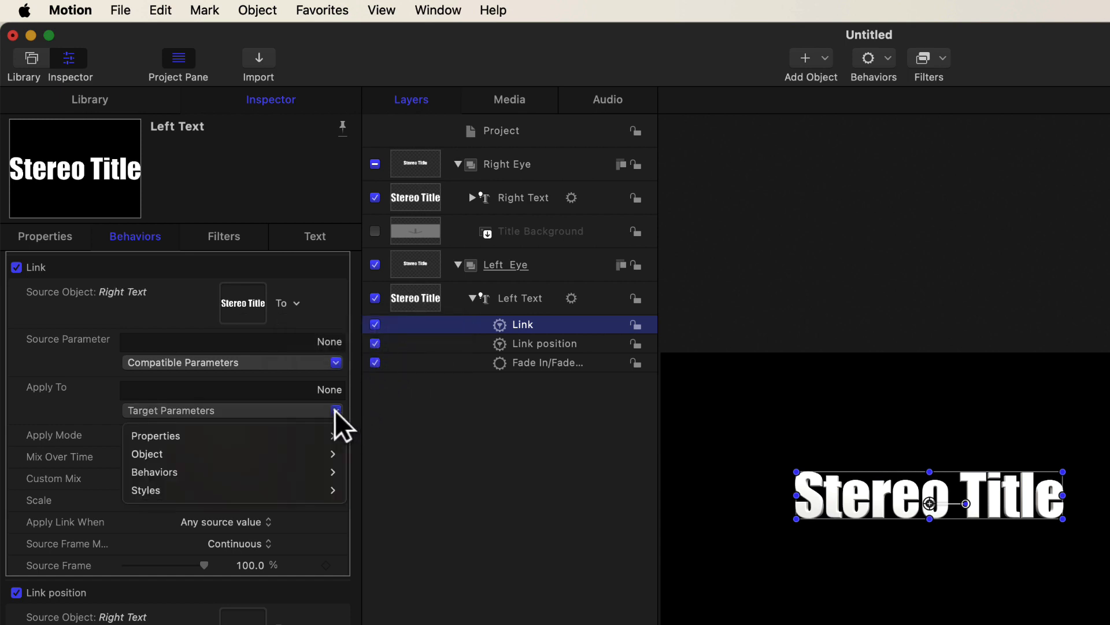
mouse_move(325, 436)
mouse_move(367, 435)
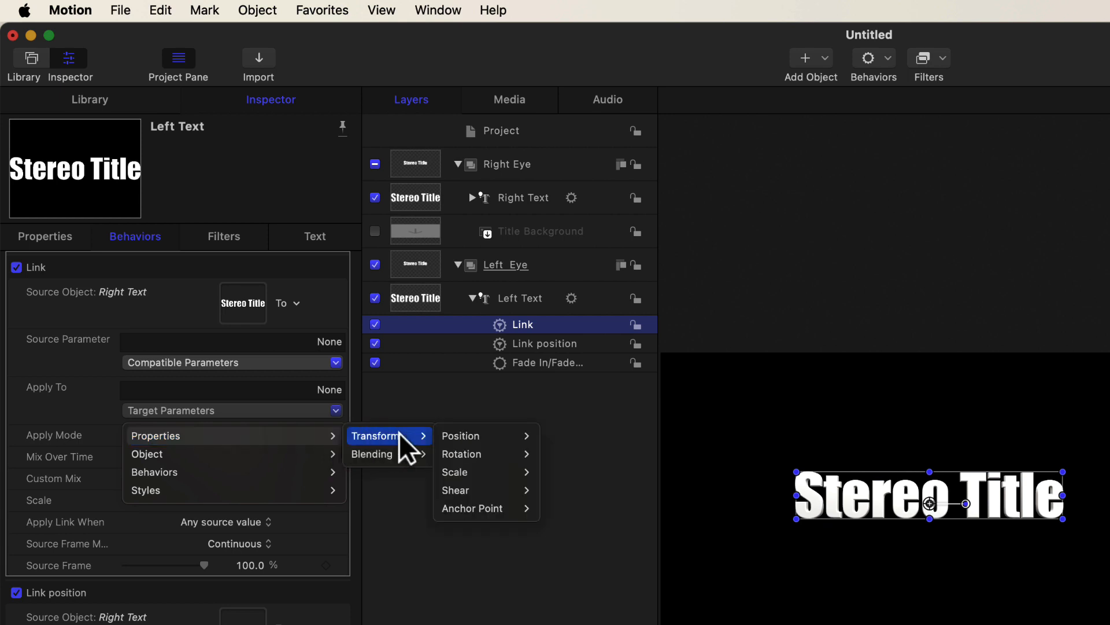
mouse_move(446, 472)
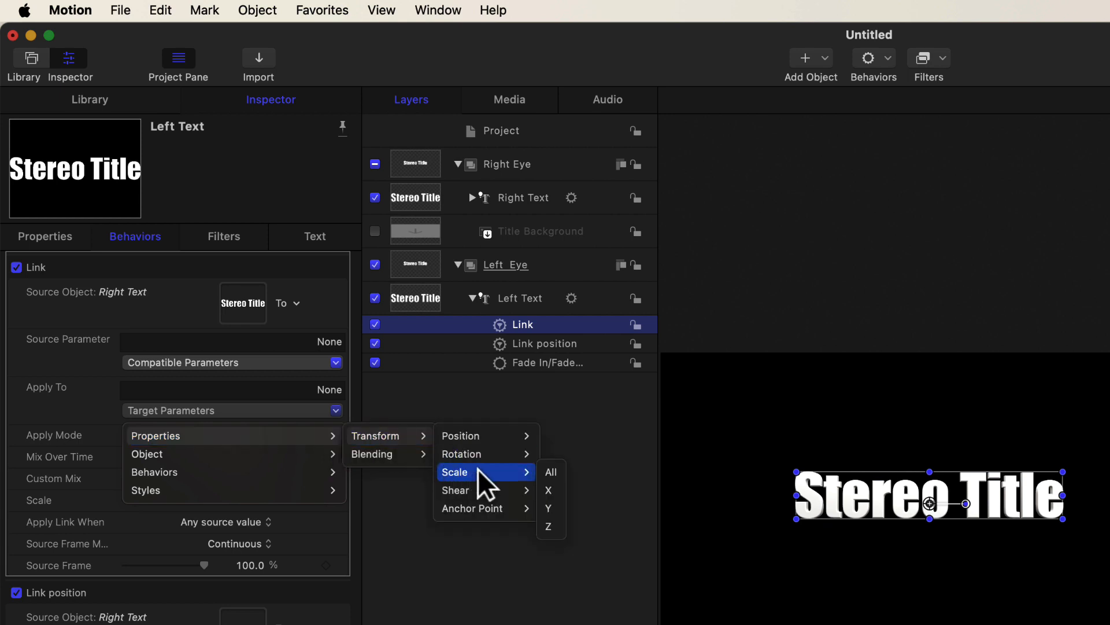
click(552, 472)
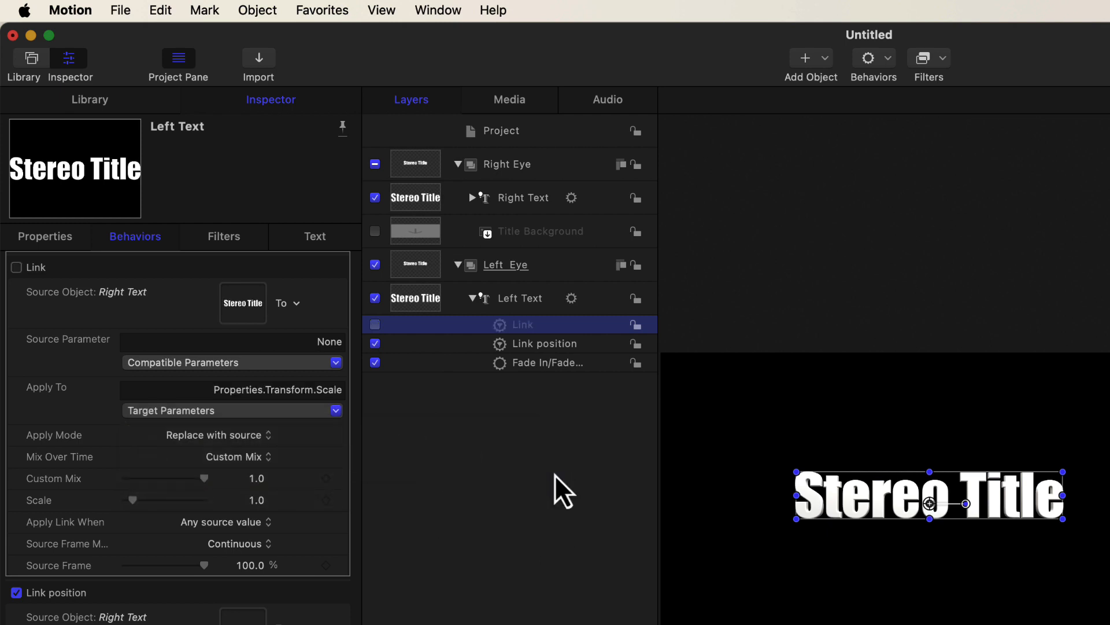
- Use Right Text's transform scale on all axes as the second Link behavior's source parameter
click(336, 362)
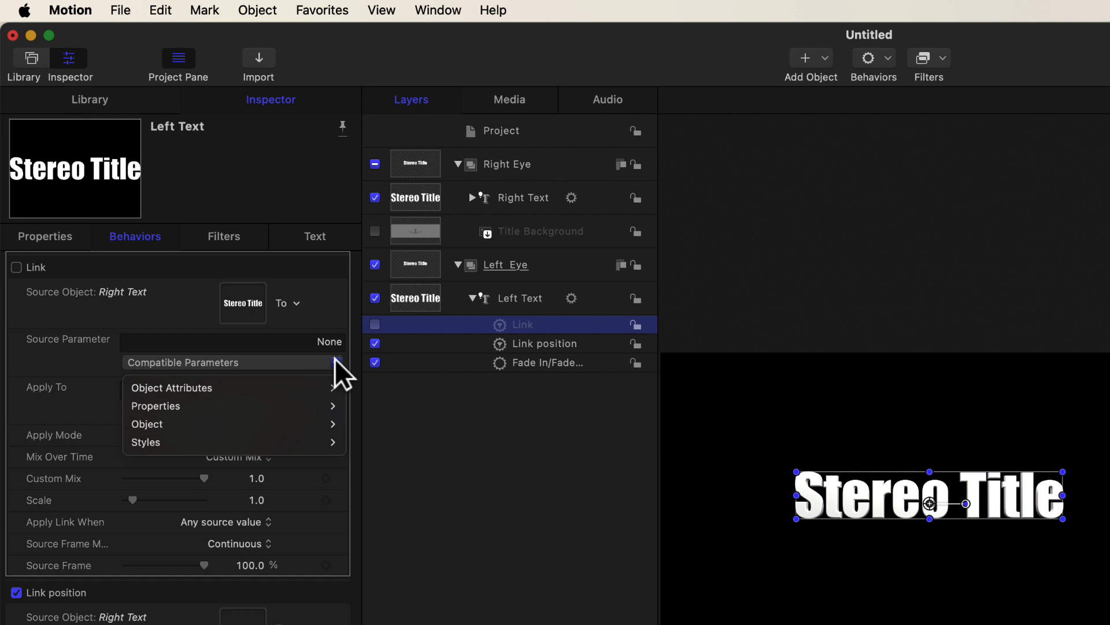
click(336, 362)
click(335, 362)
mouse_move(320, 380)
mouse_move(322, 403)
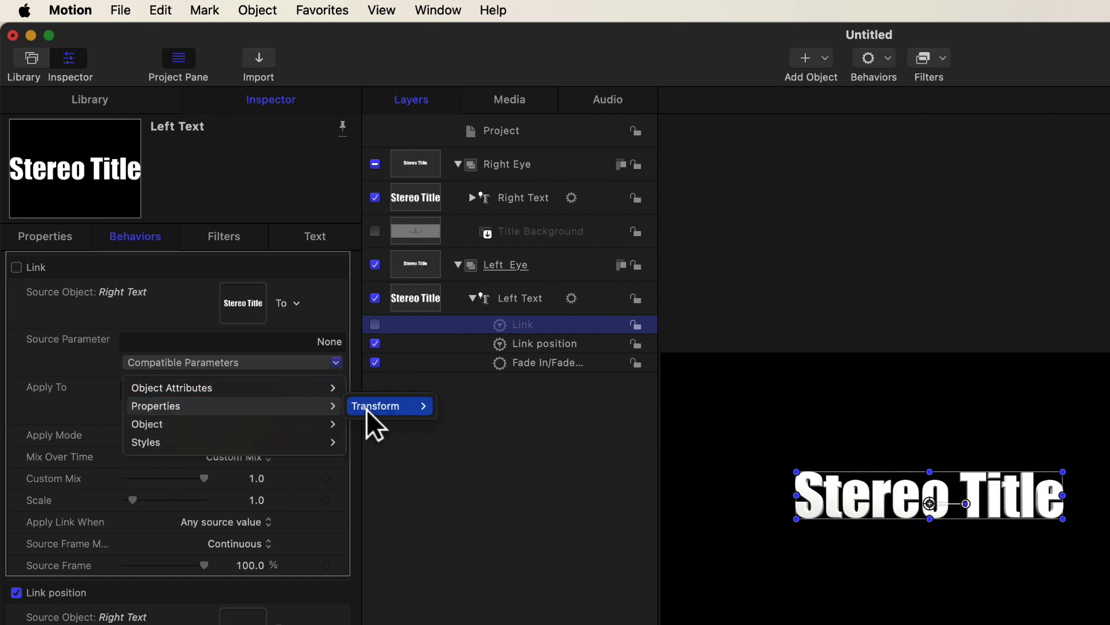
mouse_move(378, 409)
mouse_move(462, 424)
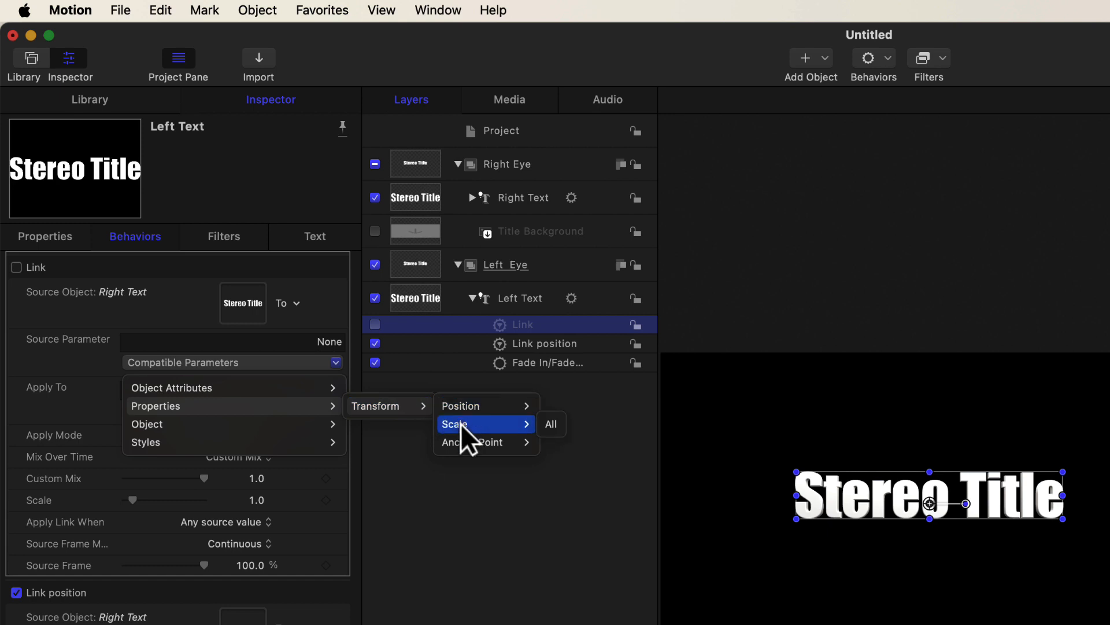
click(549, 425)
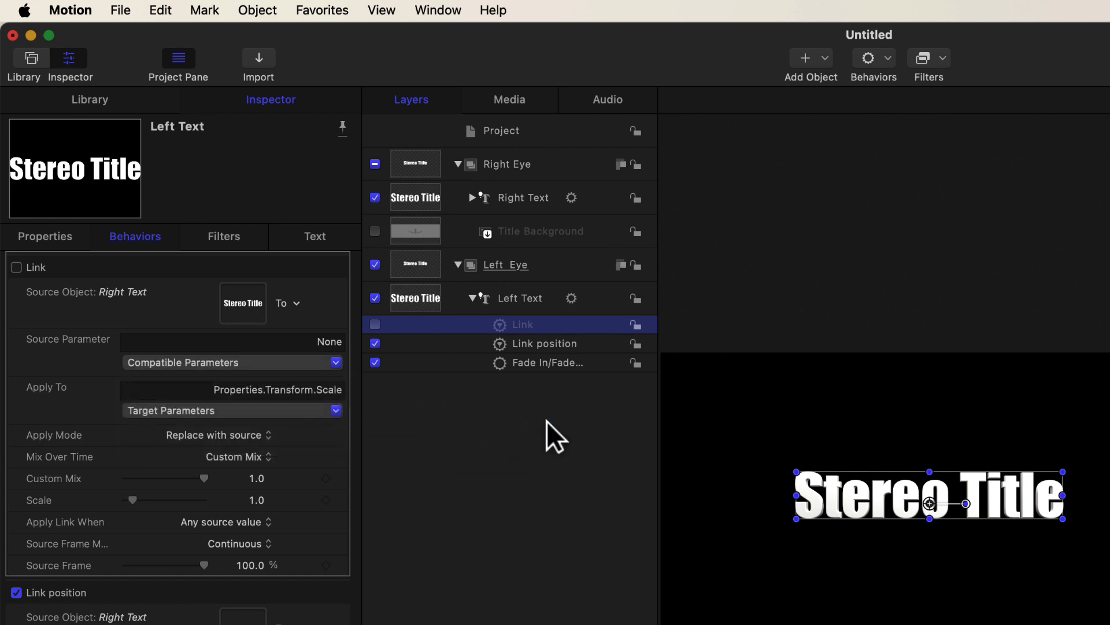
- Rename Left Text's second Link behavior as "Link scale"
double_click(526, 325)
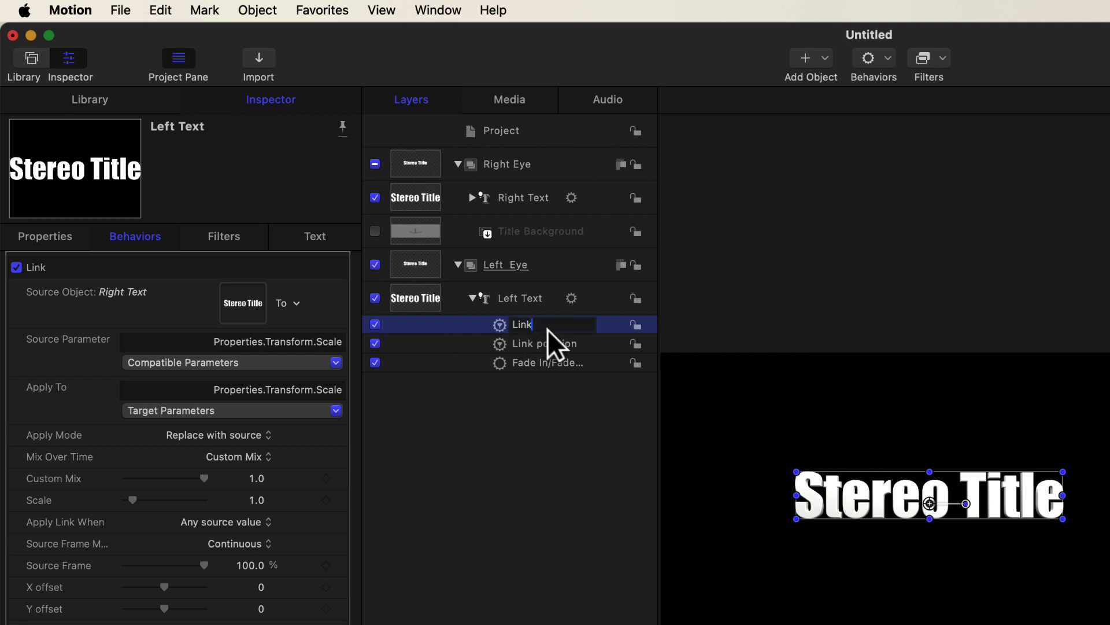
text(scale)
click(512, 421)
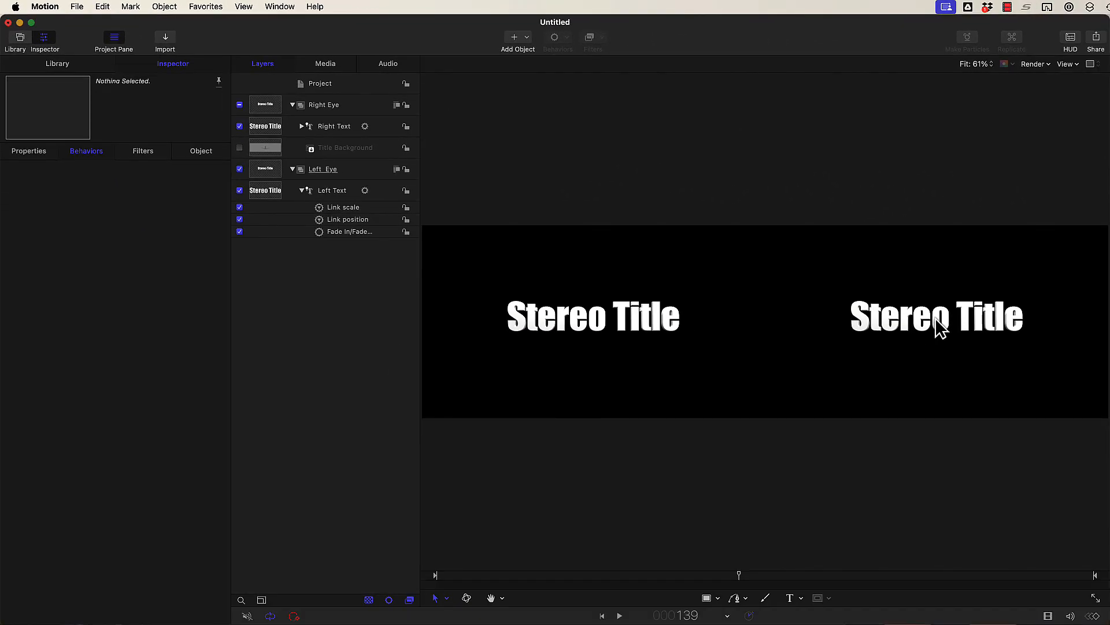
- Test the scale link by resizing Right Text from its lower corner in the canvas, and undo the resize
click(940, 326)
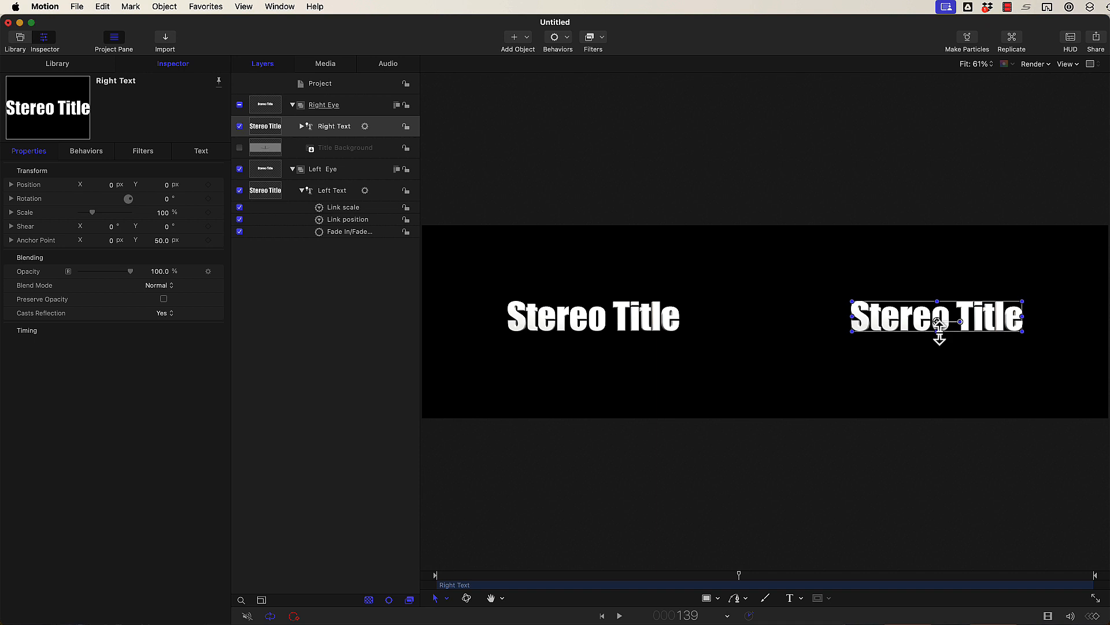
drag(1022, 331, 1031, 356)
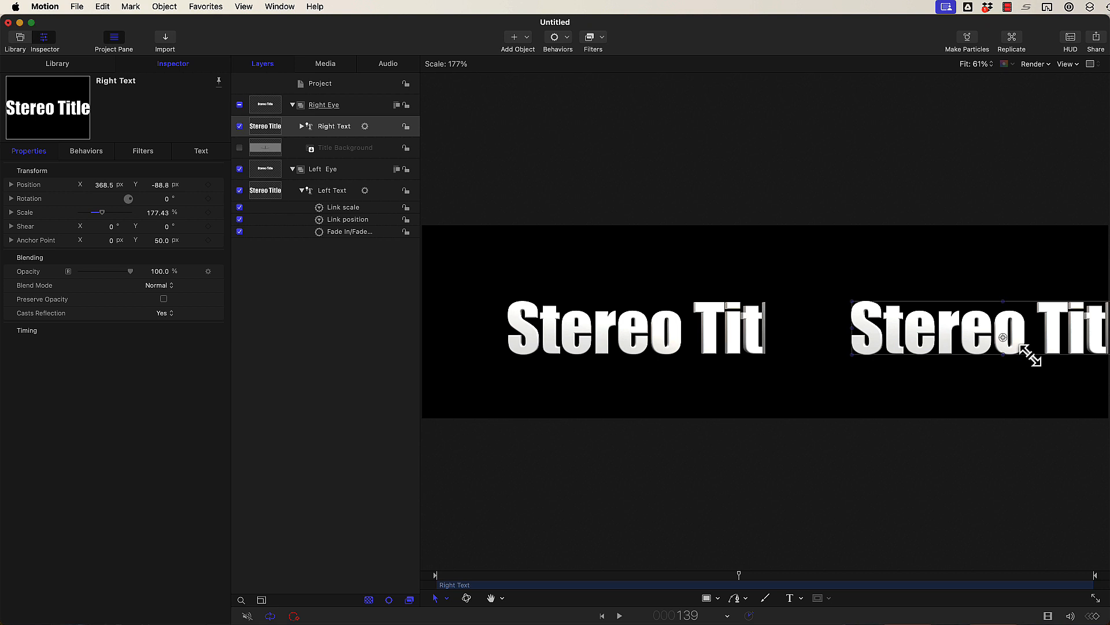
drag(1031, 357, 981, 347)
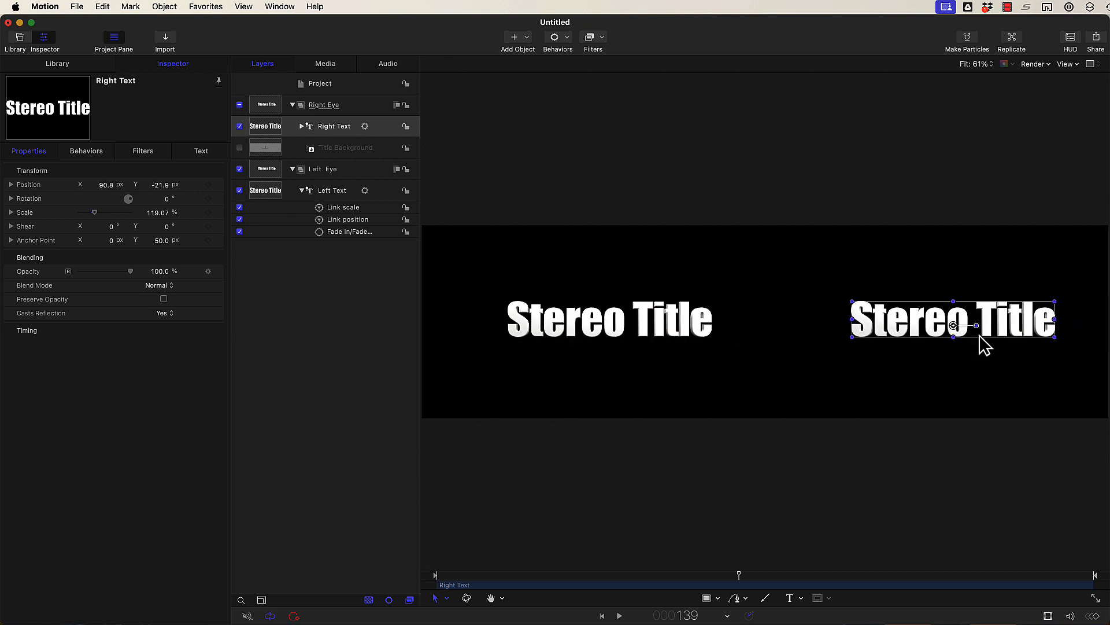
key(super+z)
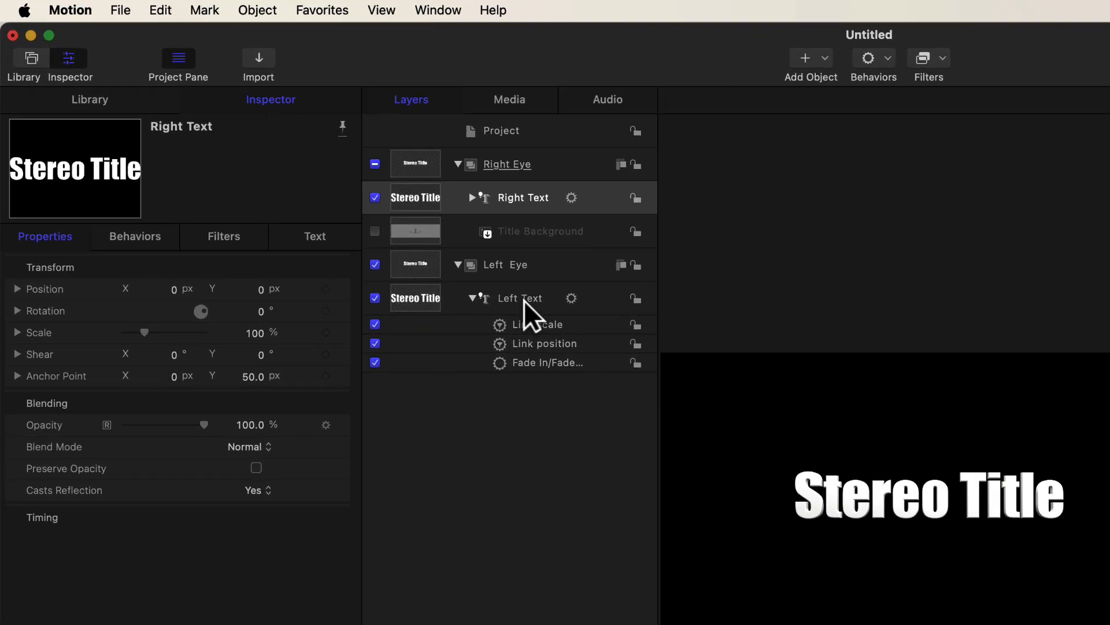
- Add a third Link parameter behavior to Left Text and enable it
click(523, 300)
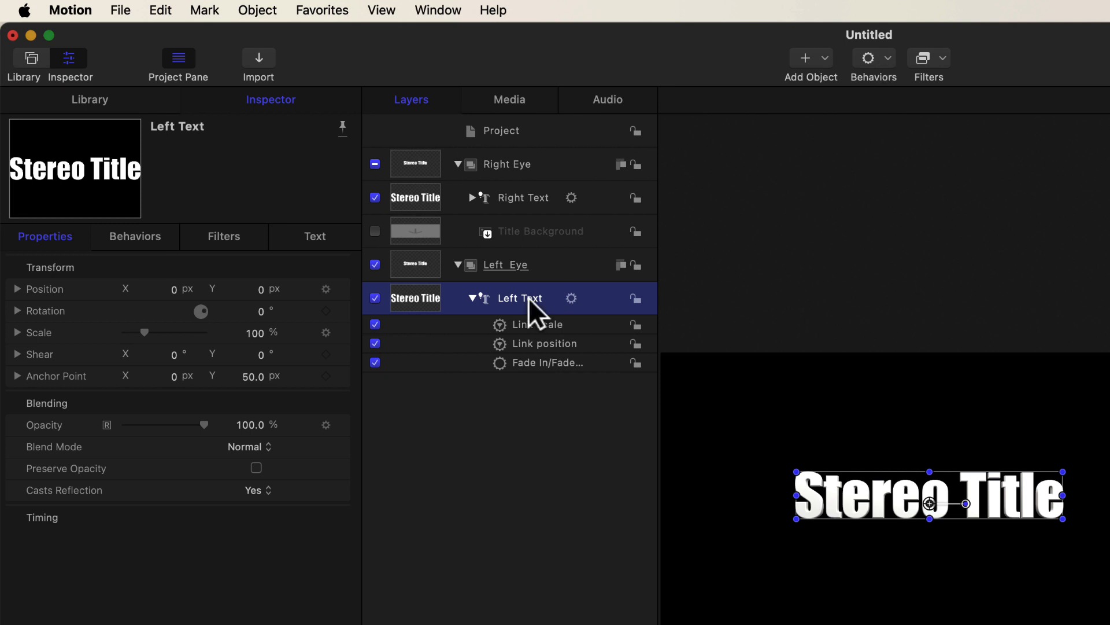
click(886, 62)
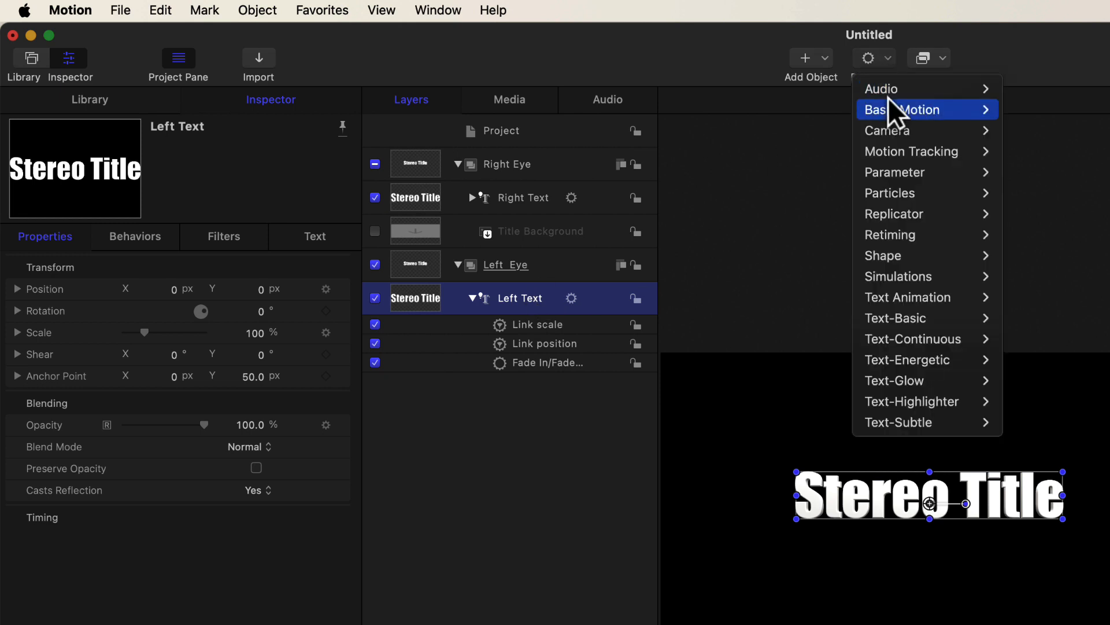
mouse_move(900, 170)
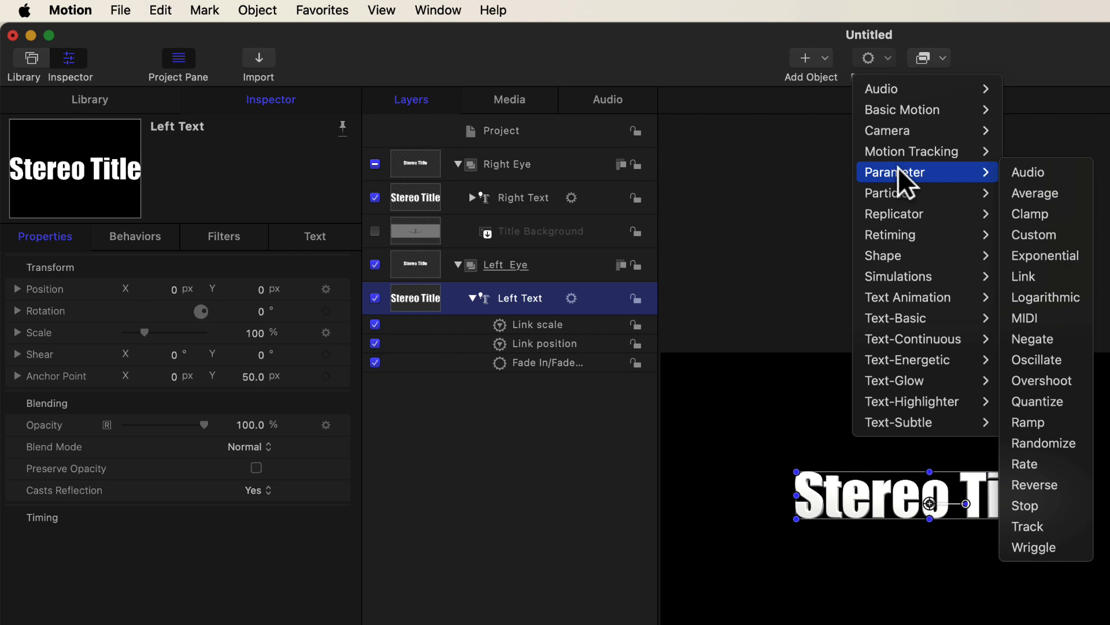
click(1025, 276)
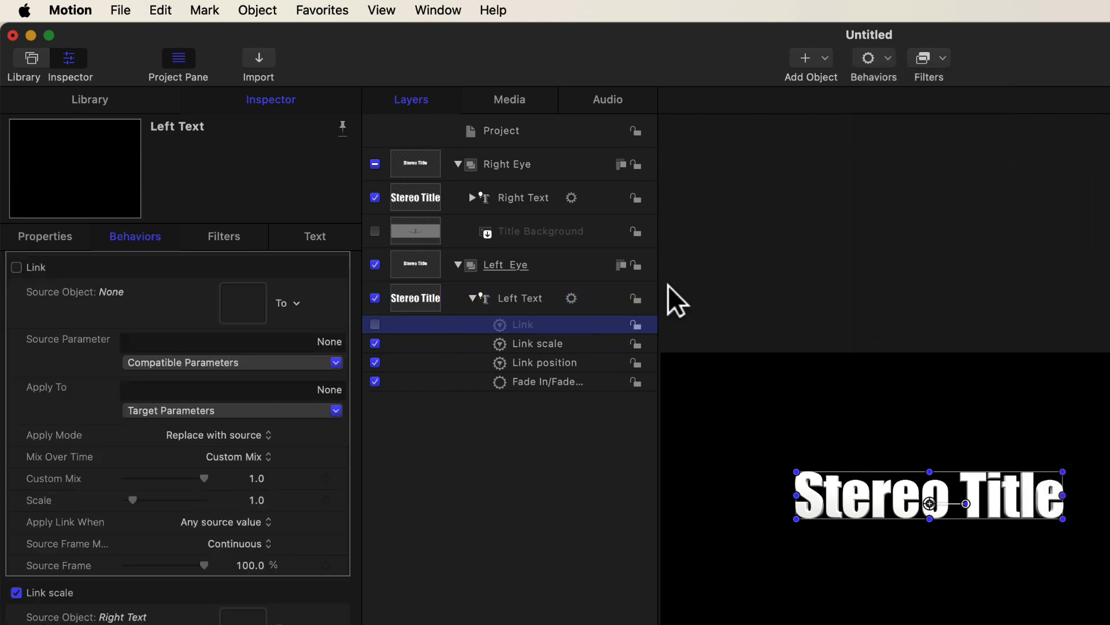
click(17, 267)
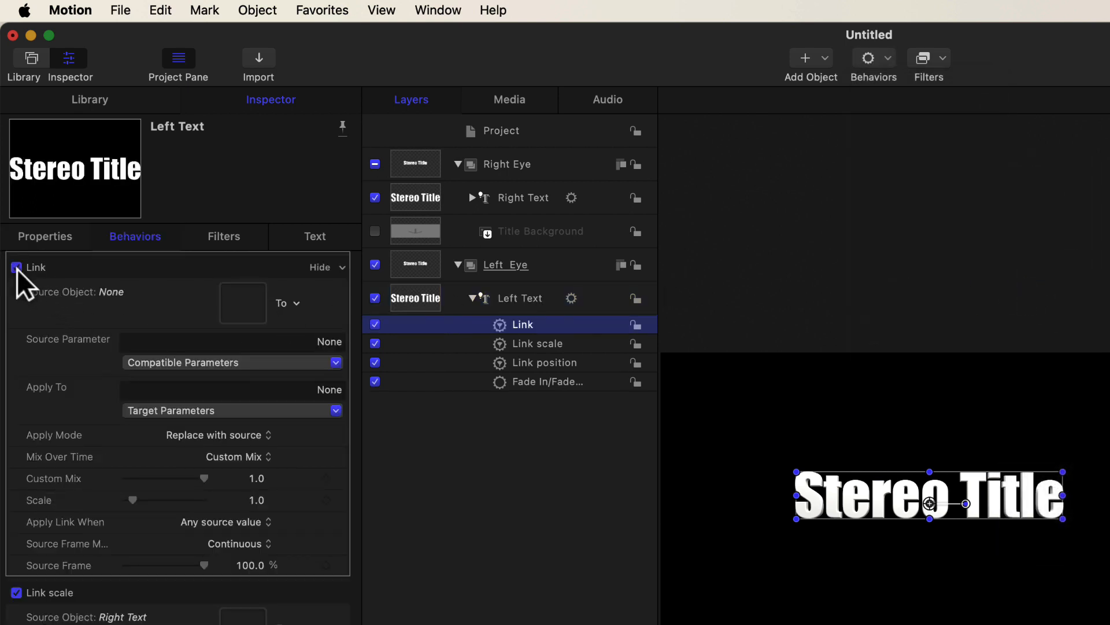
- Choose Right Text from the Right Eye group as the third Link behavior's source object
click(294, 302)
mouse_move(311, 325)
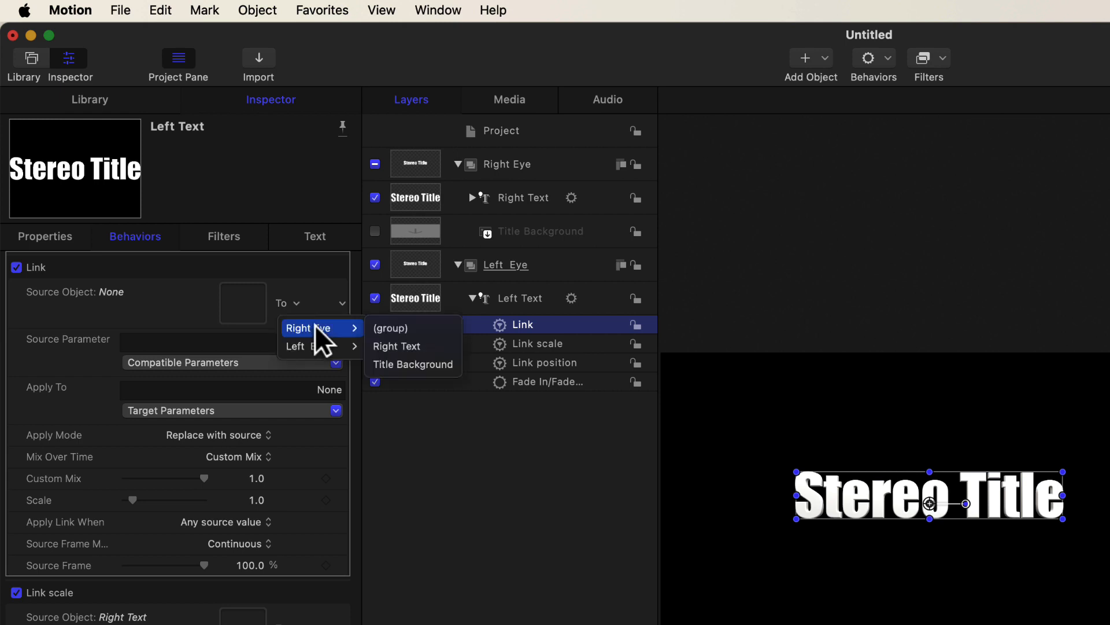
click(387, 346)
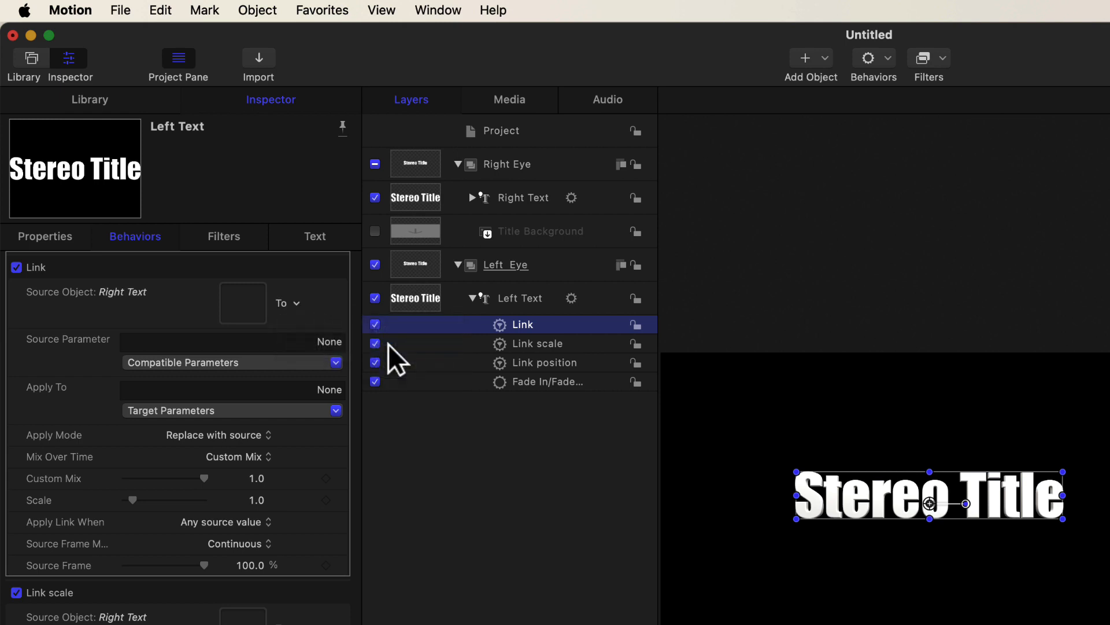
- Apply the third Link behavior to Left Text's Object Text parameter, with Right Text's Object Text as the source parameter
click(334, 407)
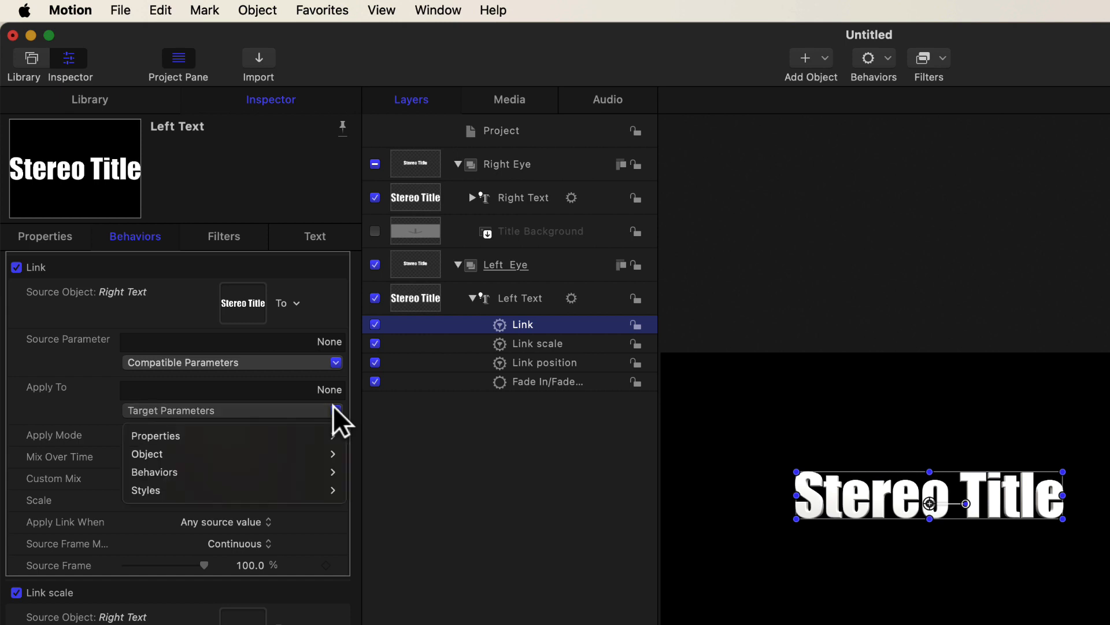
mouse_move(322, 450)
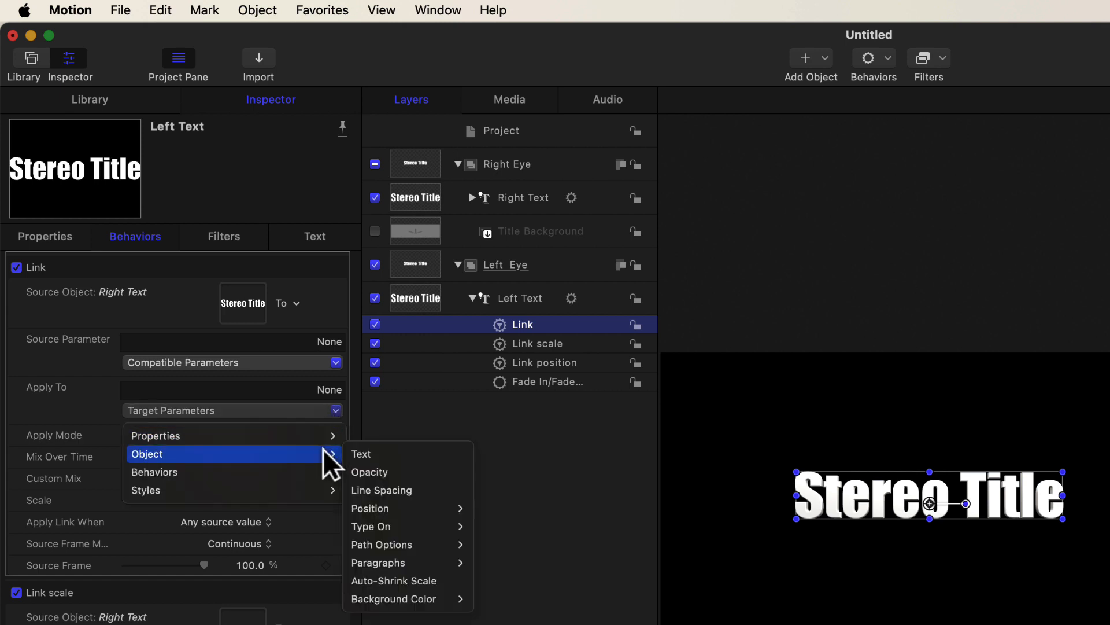
click(367, 452)
click(334, 359)
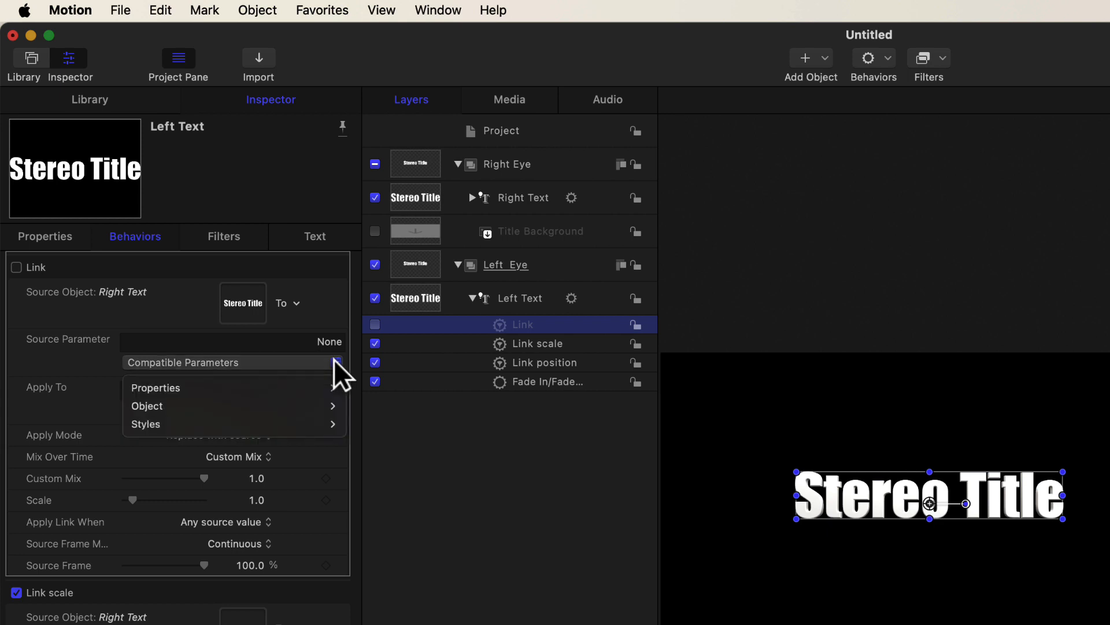
mouse_move(315, 396)
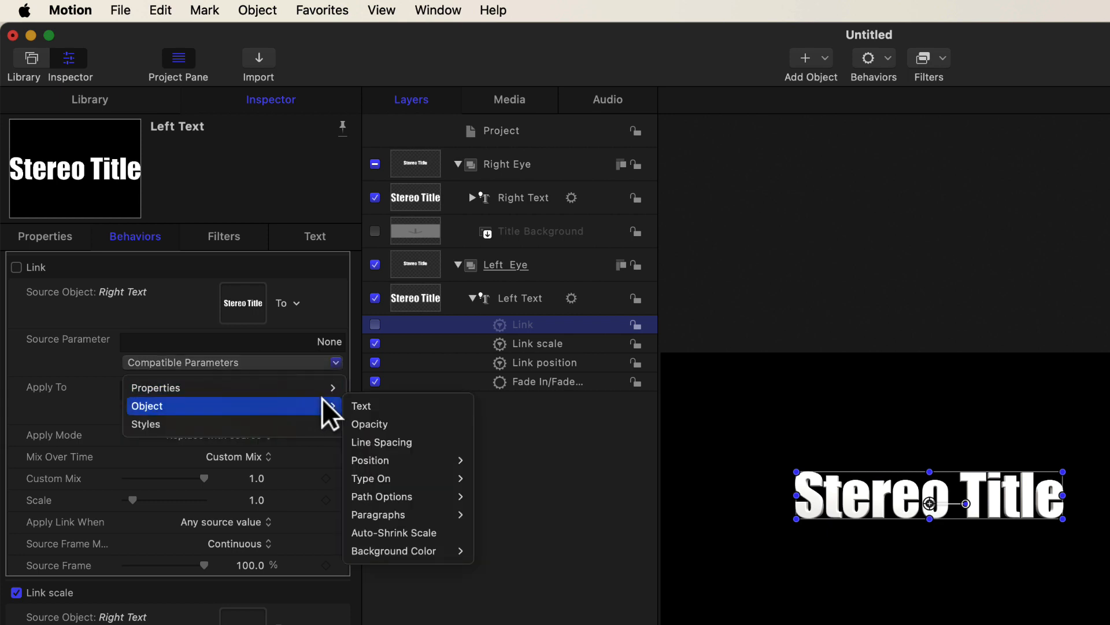
click(358, 403)
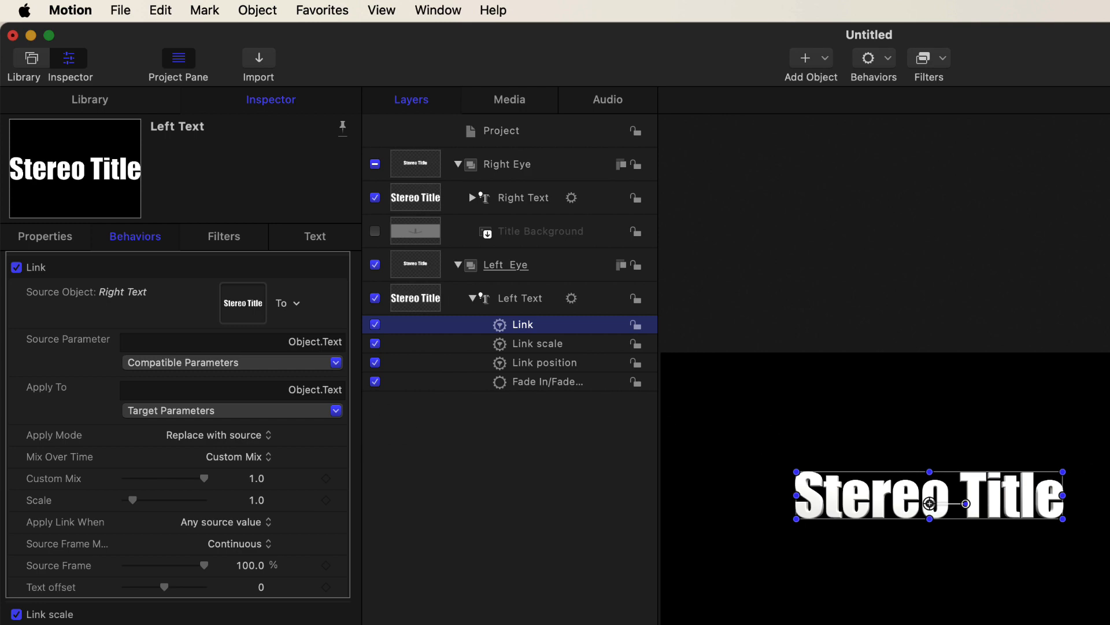
- Test the text link by replacing Right Text's wording with "test", and undo the replacement
click(523, 198)
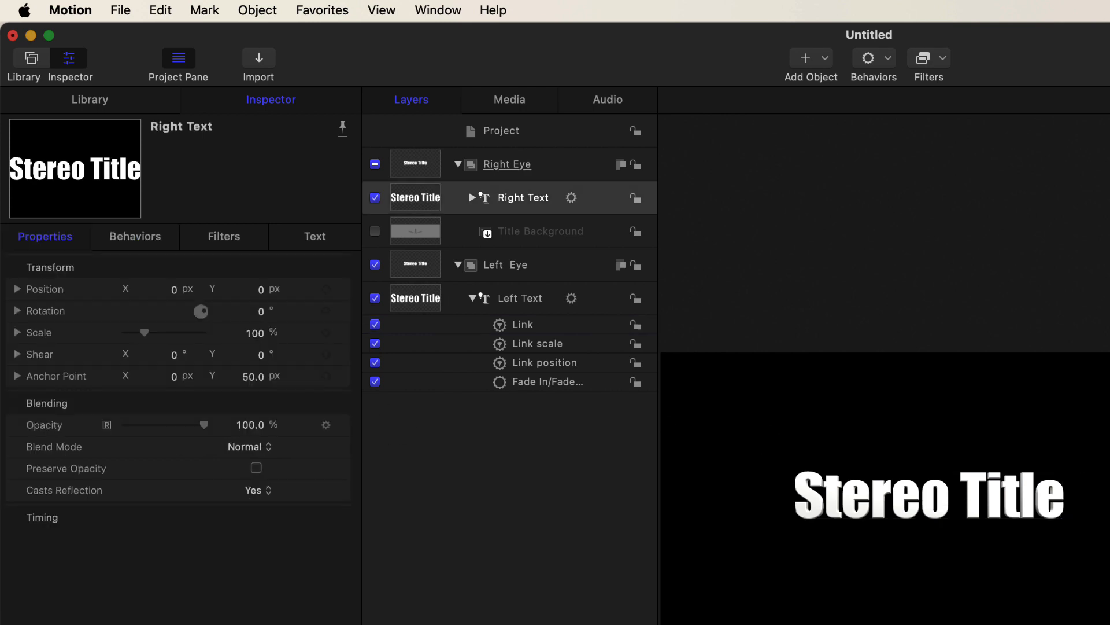
double_click(992, 320)
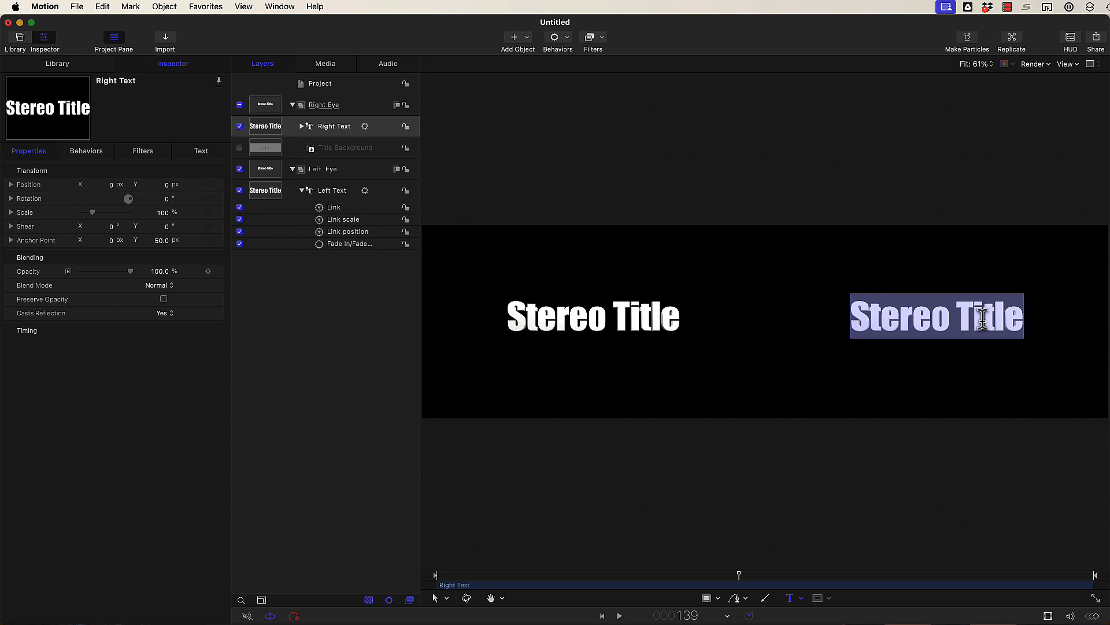
text(test)
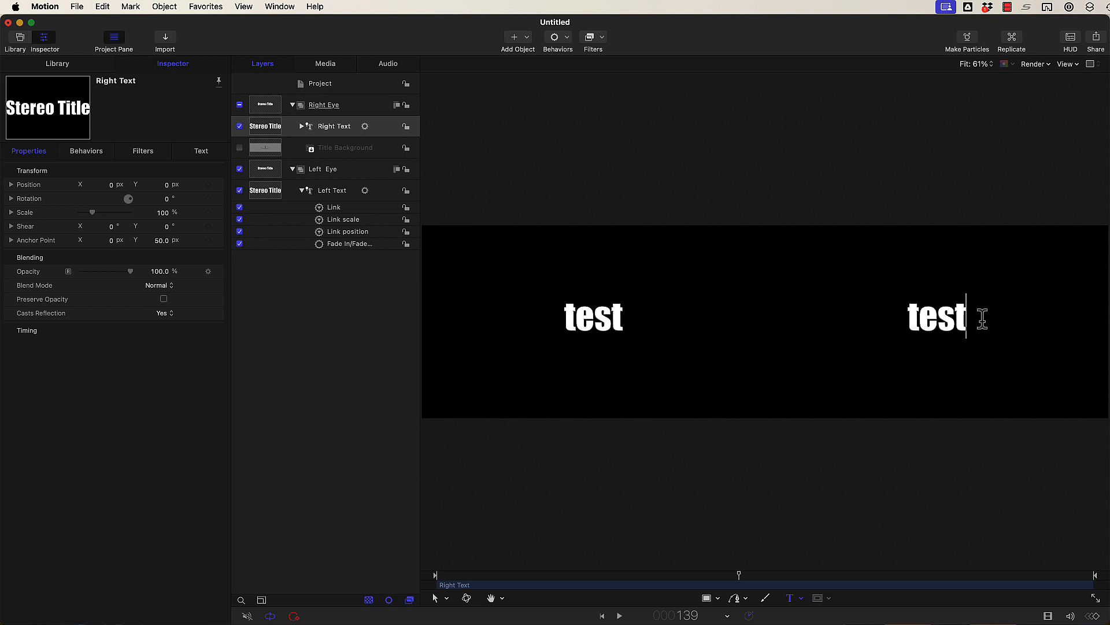
key(super+z)
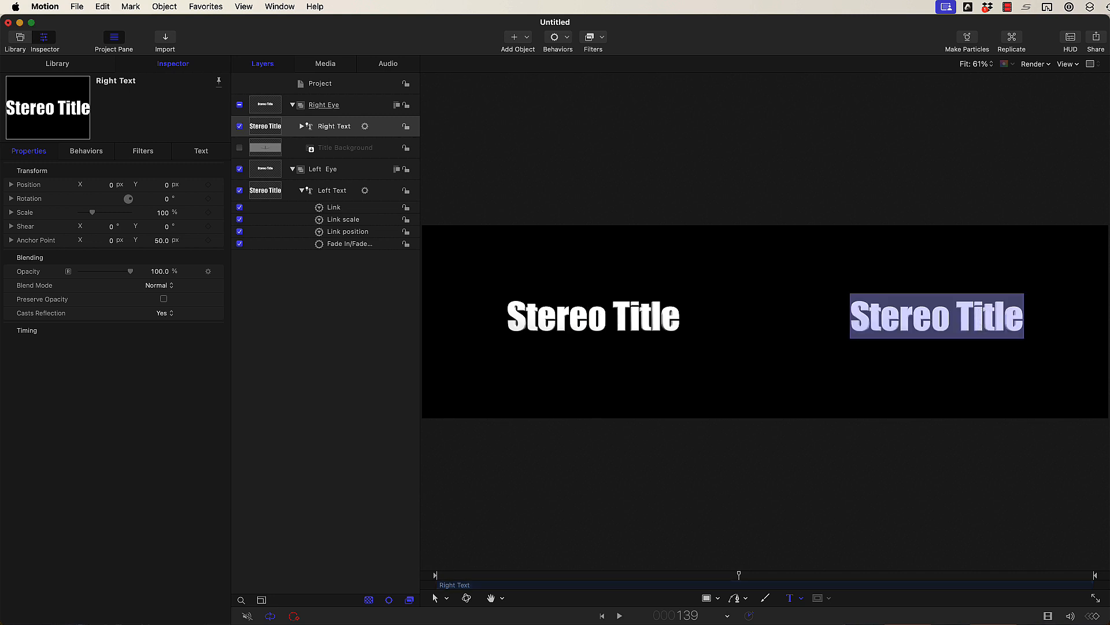
- Rename Left Text's third Link behavior as "Link text"
click(335, 207)
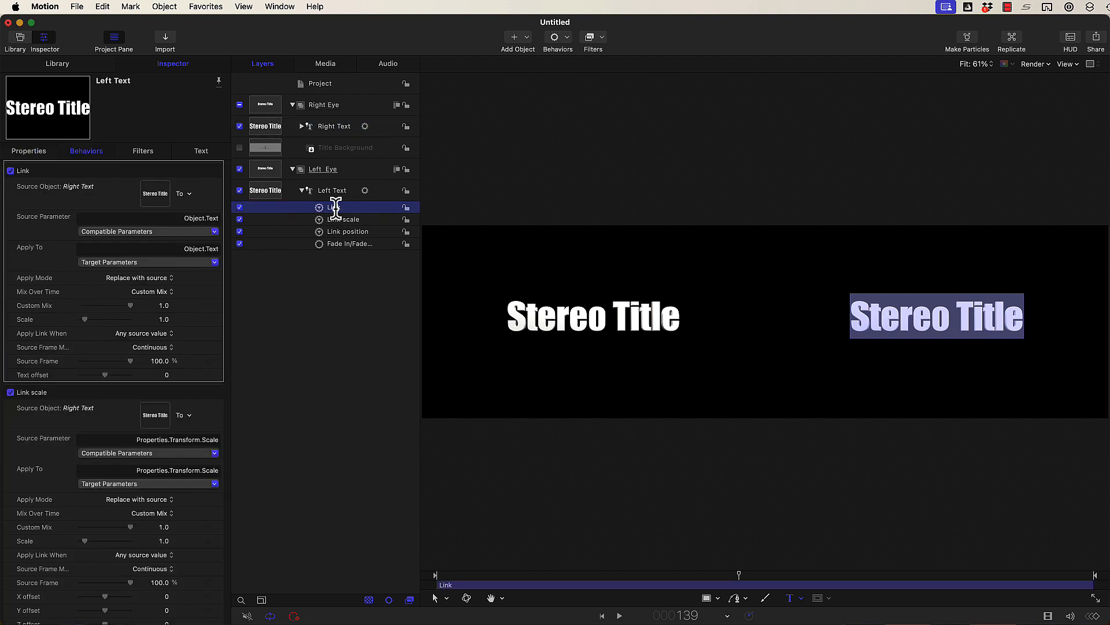
click(338, 207)
text(test)
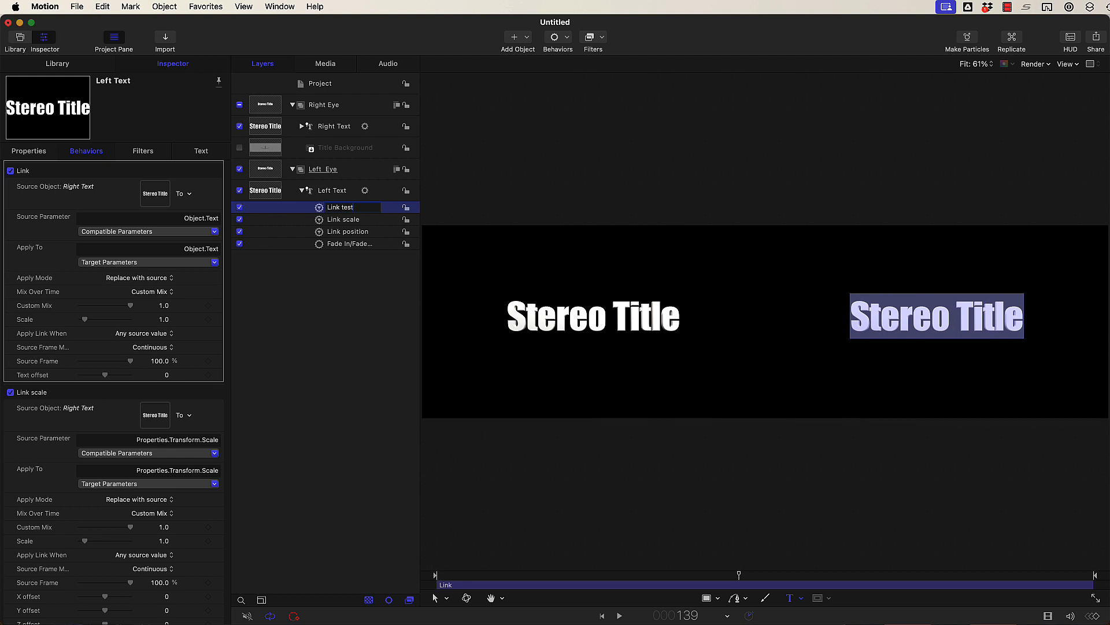
click(335, 314)
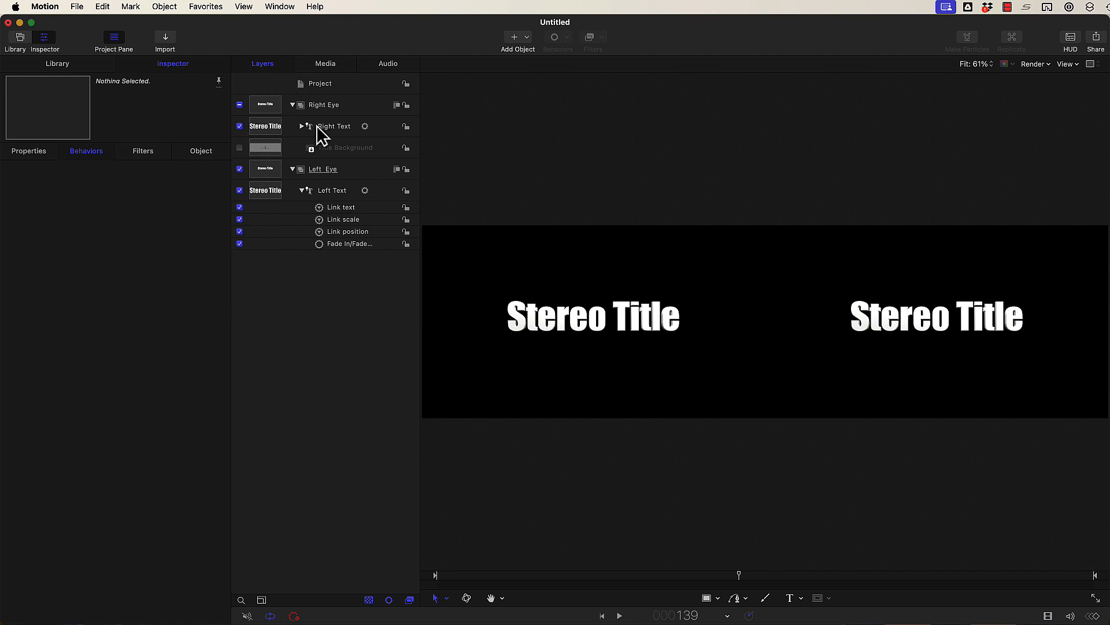
- Add a Rig object to the project and give it a slider widget
click(324, 84)
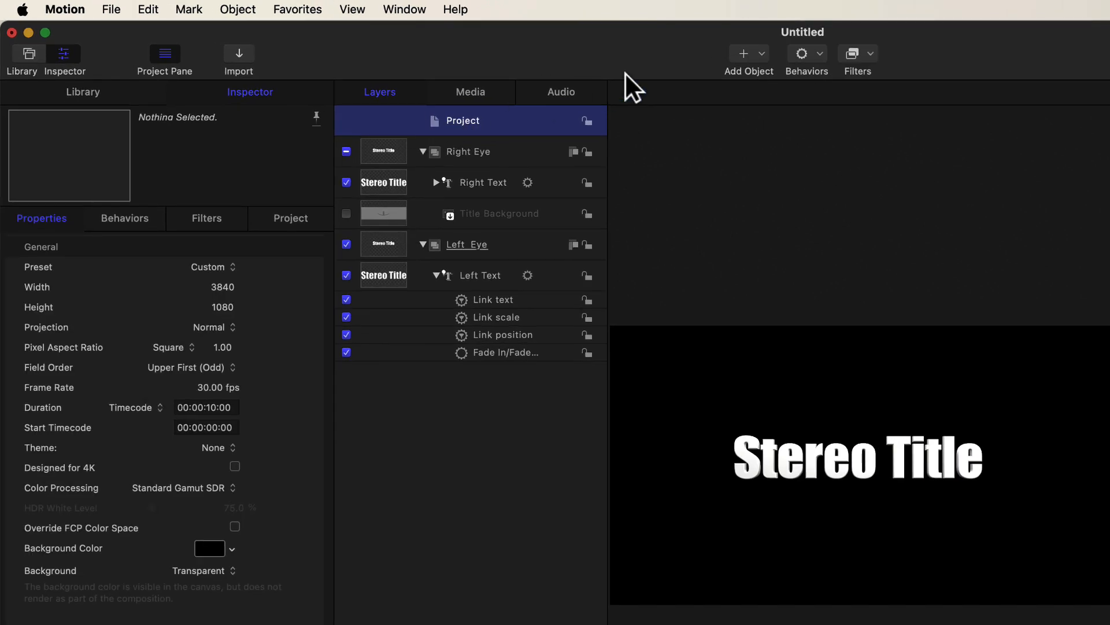
click(763, 53)
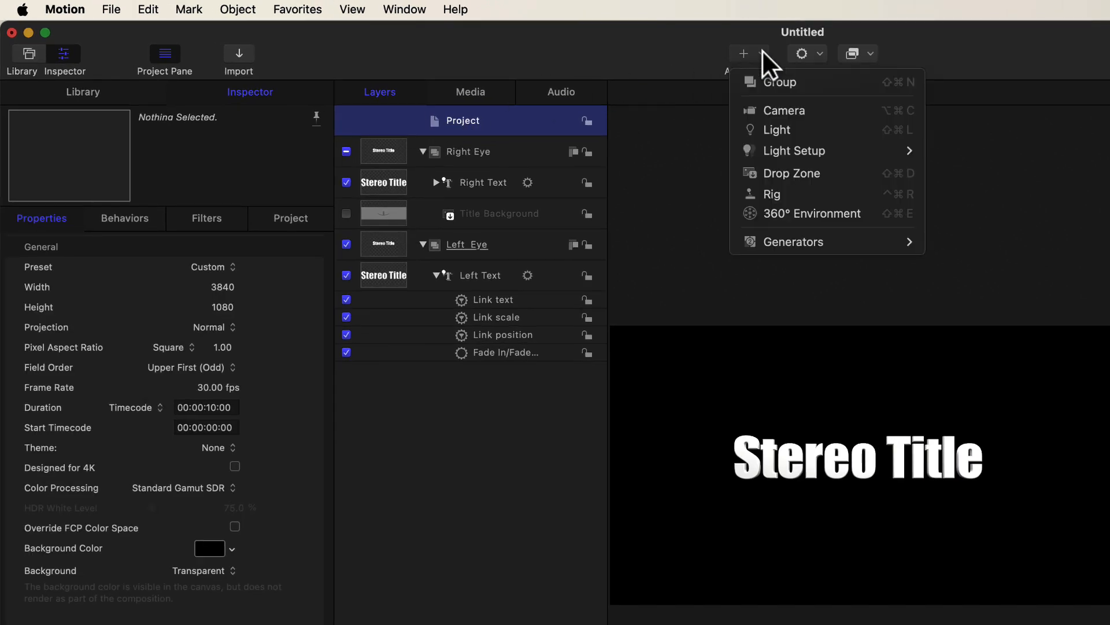
click(806, 194)
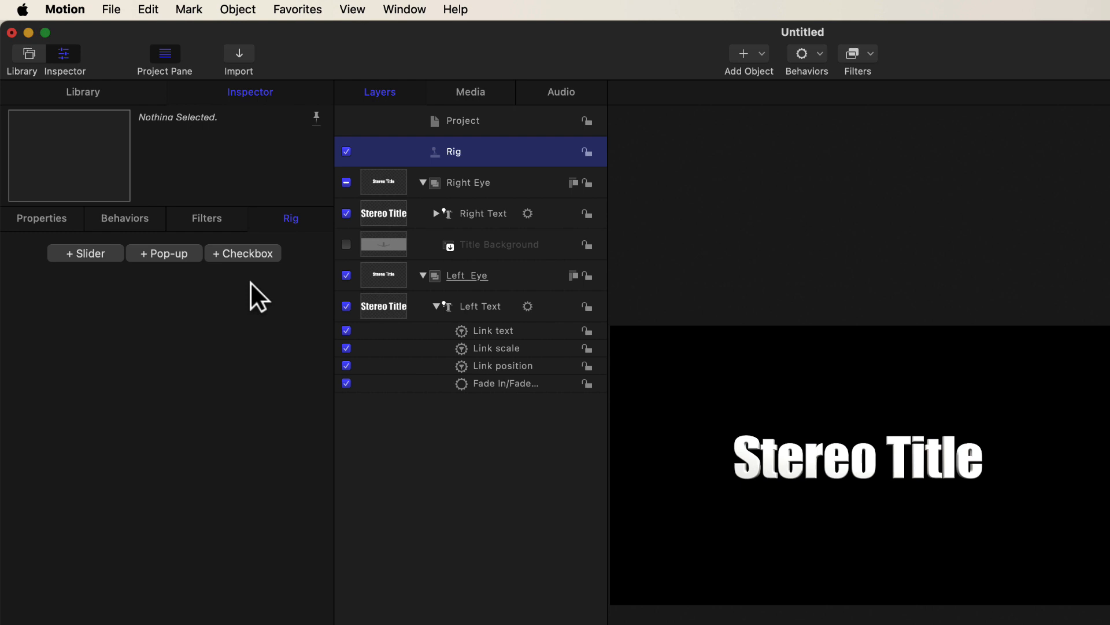
click(87, 254)
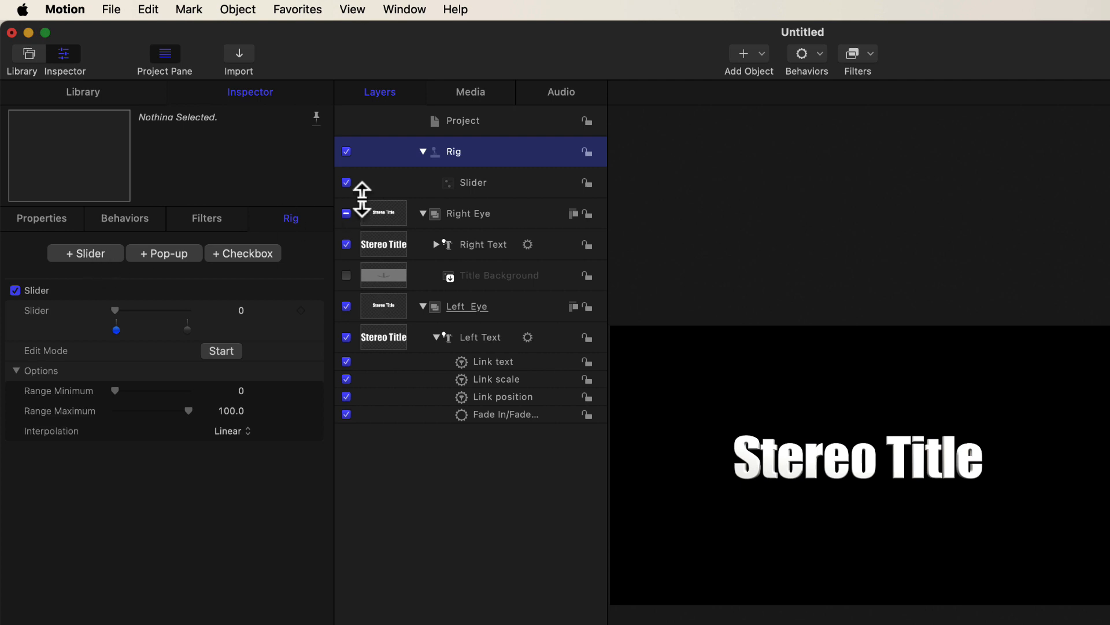
- Add Right Text's Scale parameter to the rig's existing slider, and open the rig's controls
click(502, 256)
click(479, 244)
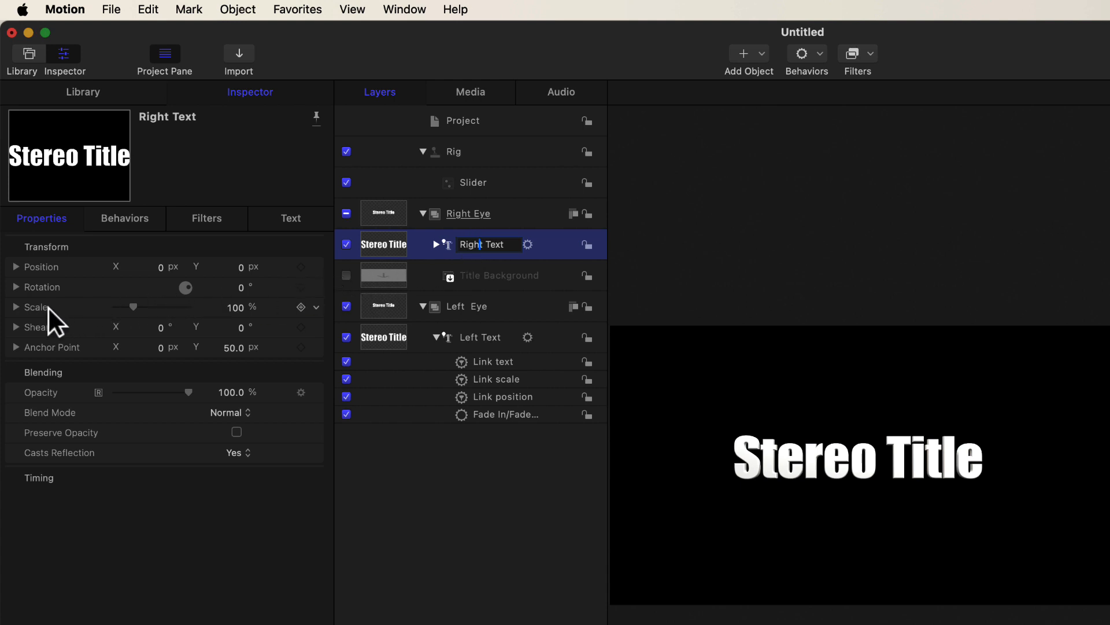
click(316, 308)
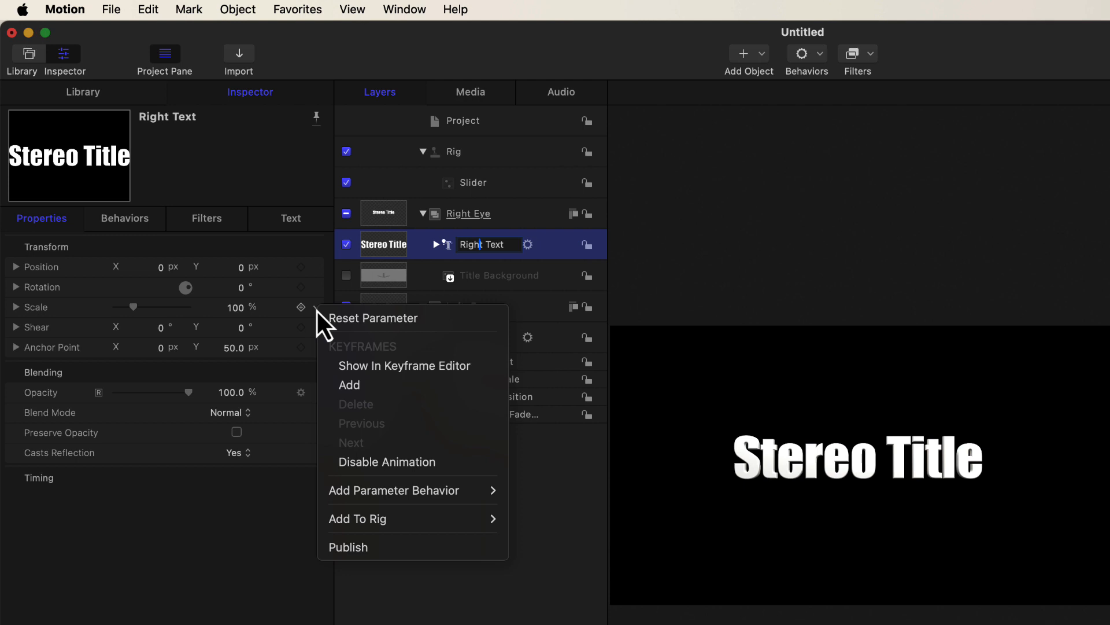
mouse_move(374, 521)
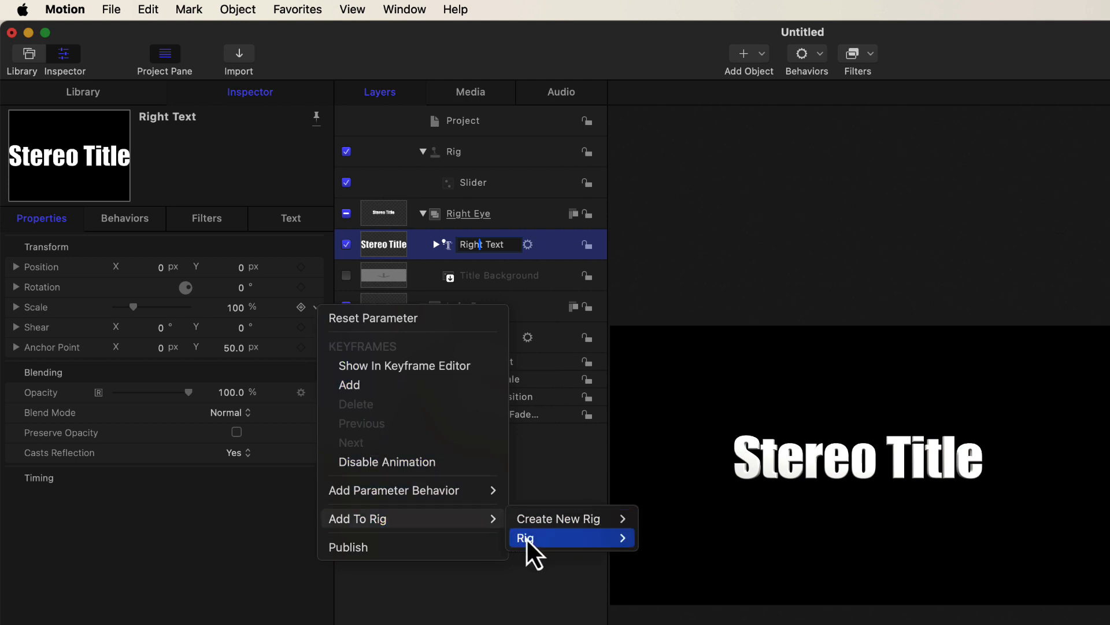
mouse_move(527, 541)
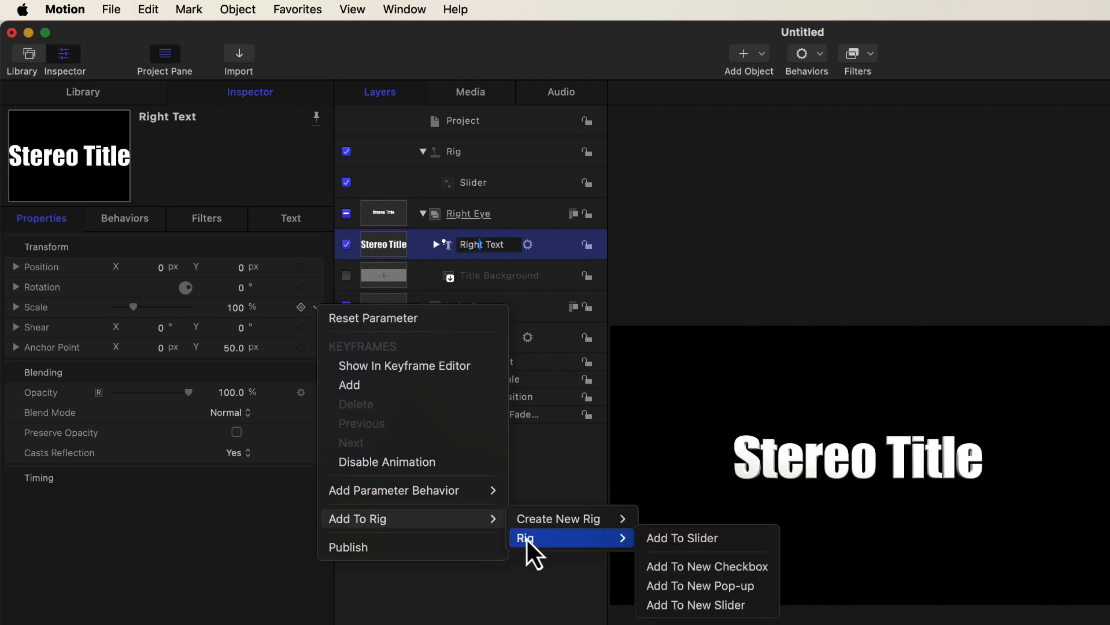
click(682, 544)
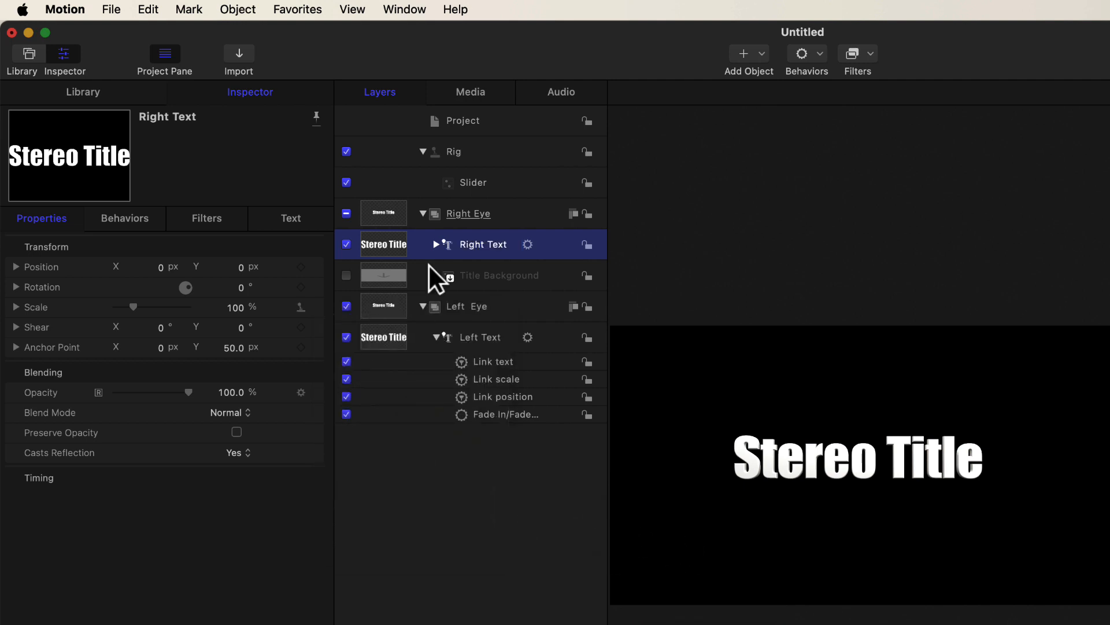
click(480, 153)
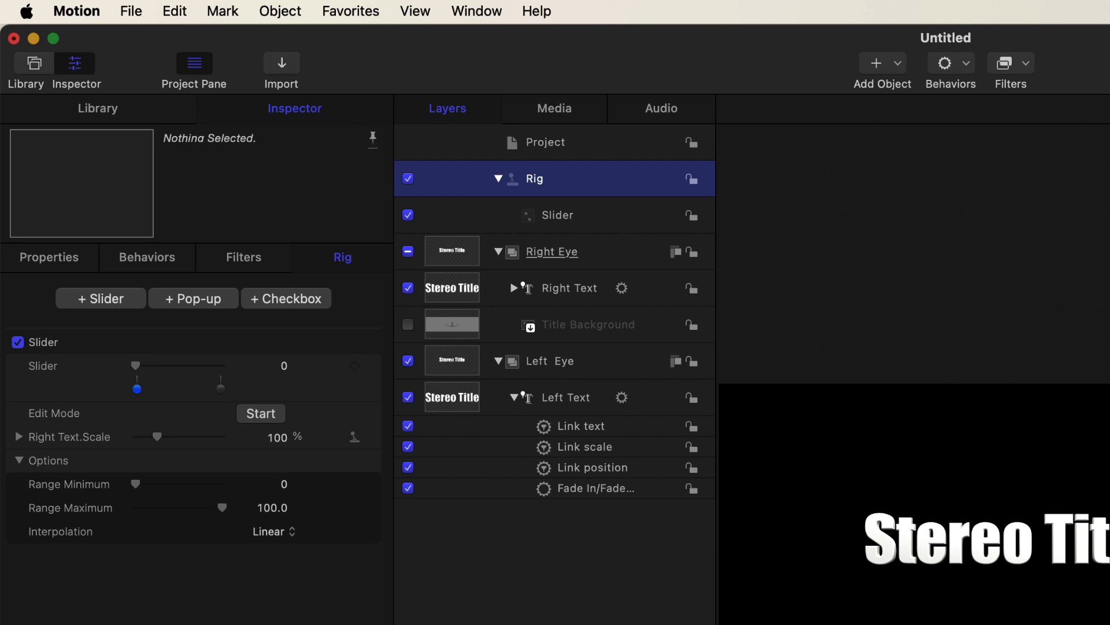
- Add the X offset of Left Text's Link position behavior to the rig's existing slider
click(582, 399)
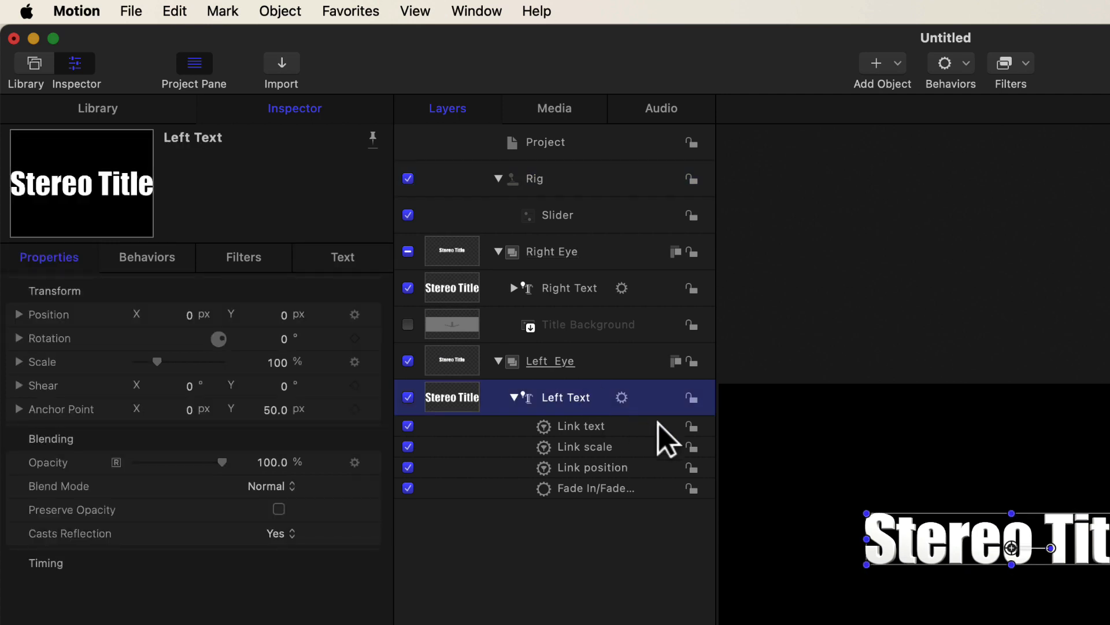
click(597, 468)
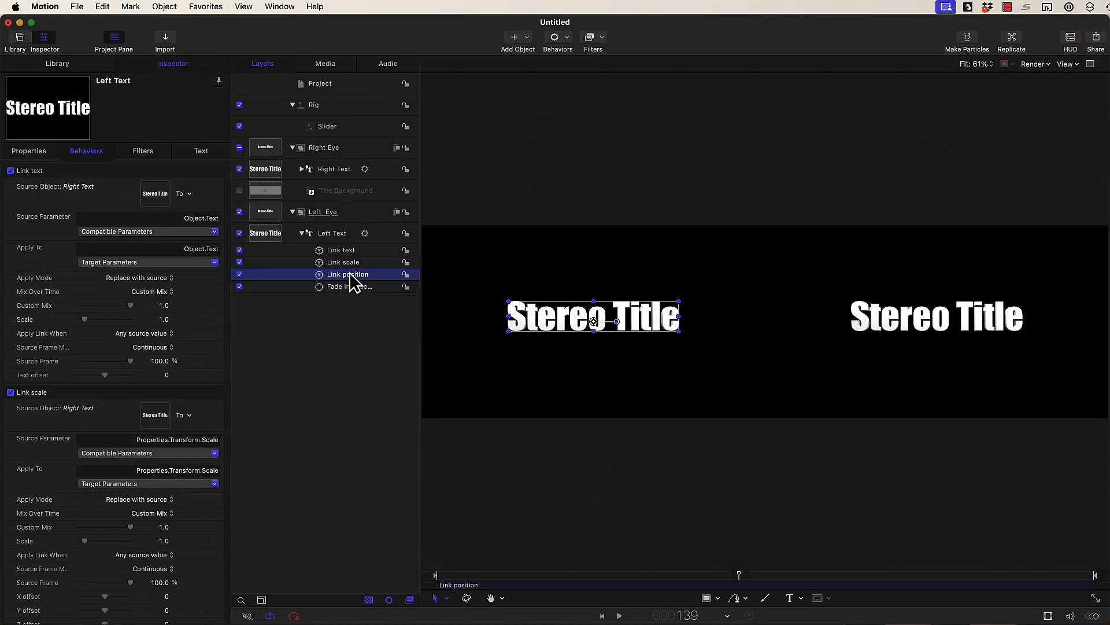
drag(350, 275, 344, 245)
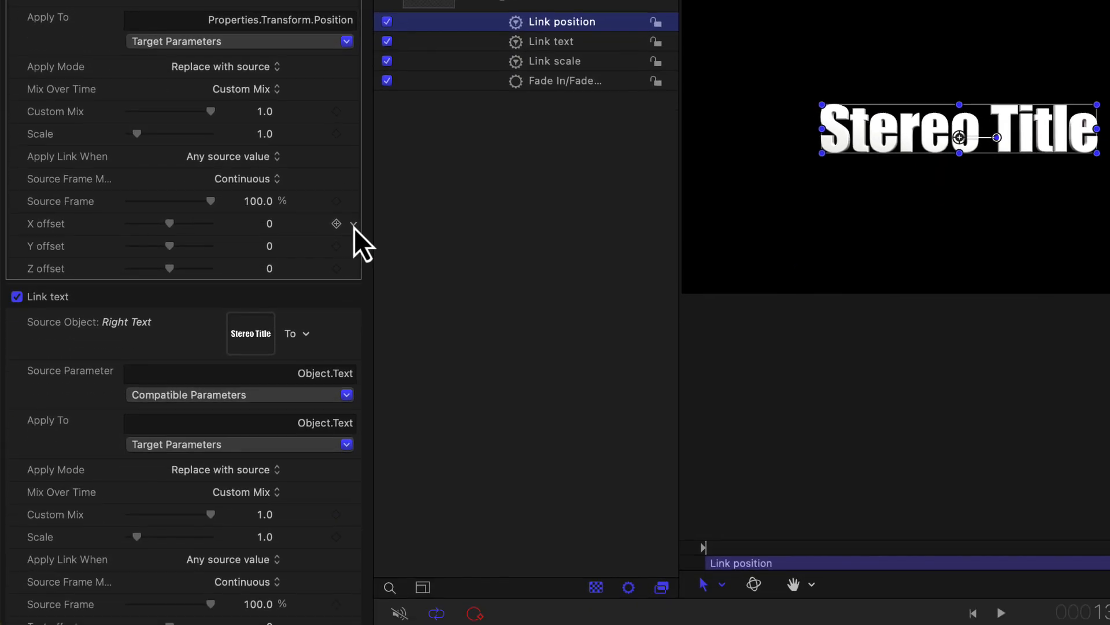
click(354, 225)
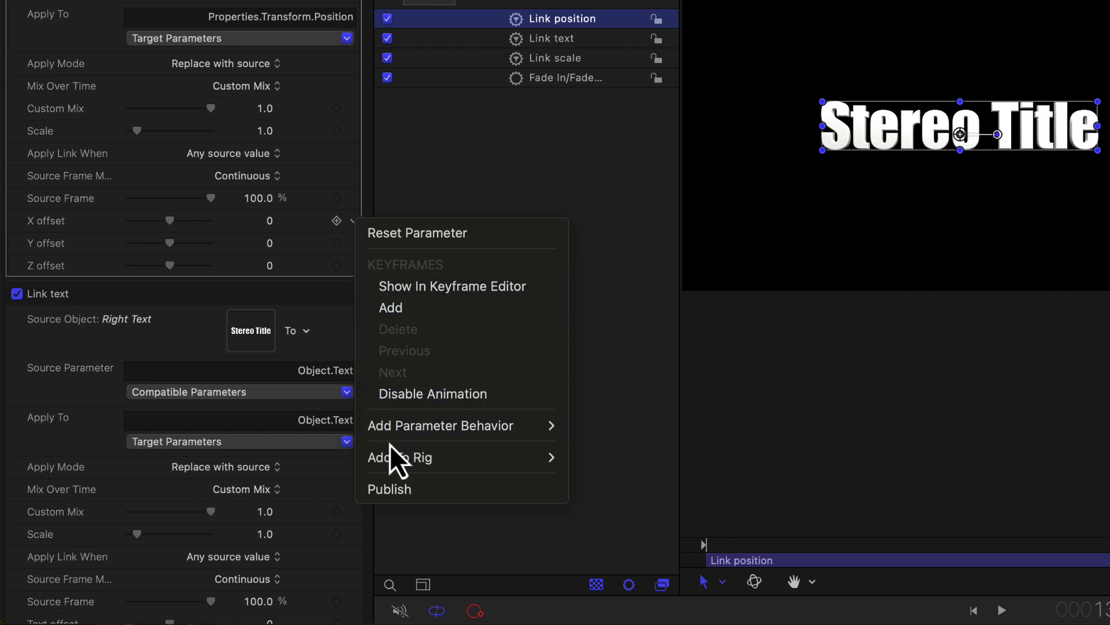
mouse_move(393, 455)
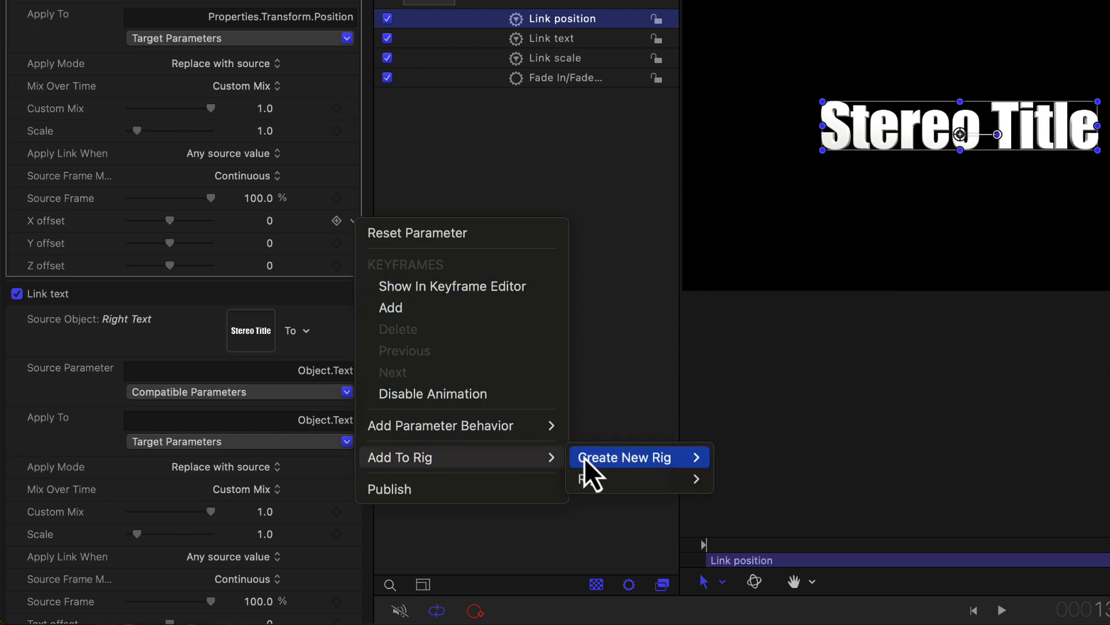
mouse_move(589, 481)
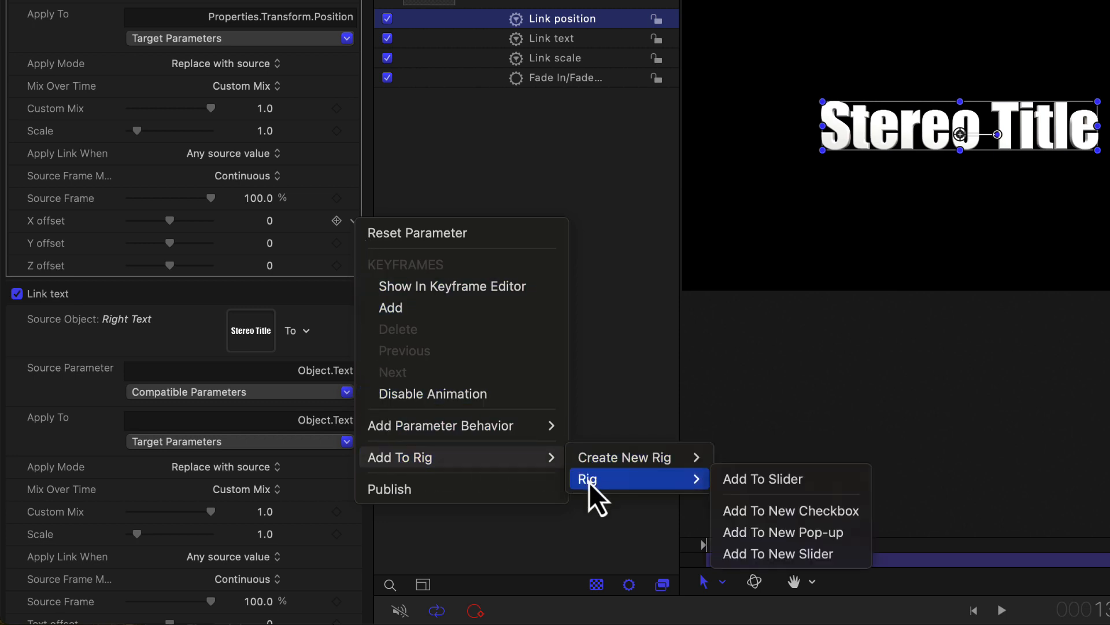
click(762, 479)
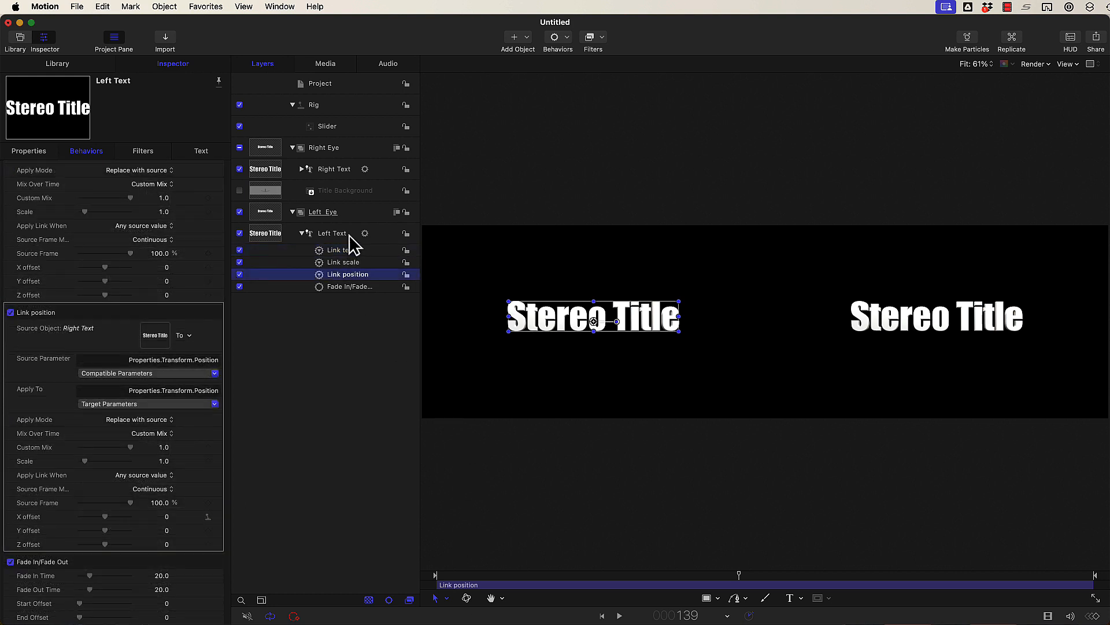
- Open the rig's slider widget and sweep its slider to 100 and back to 0 to check the title's response
click(332, 126)
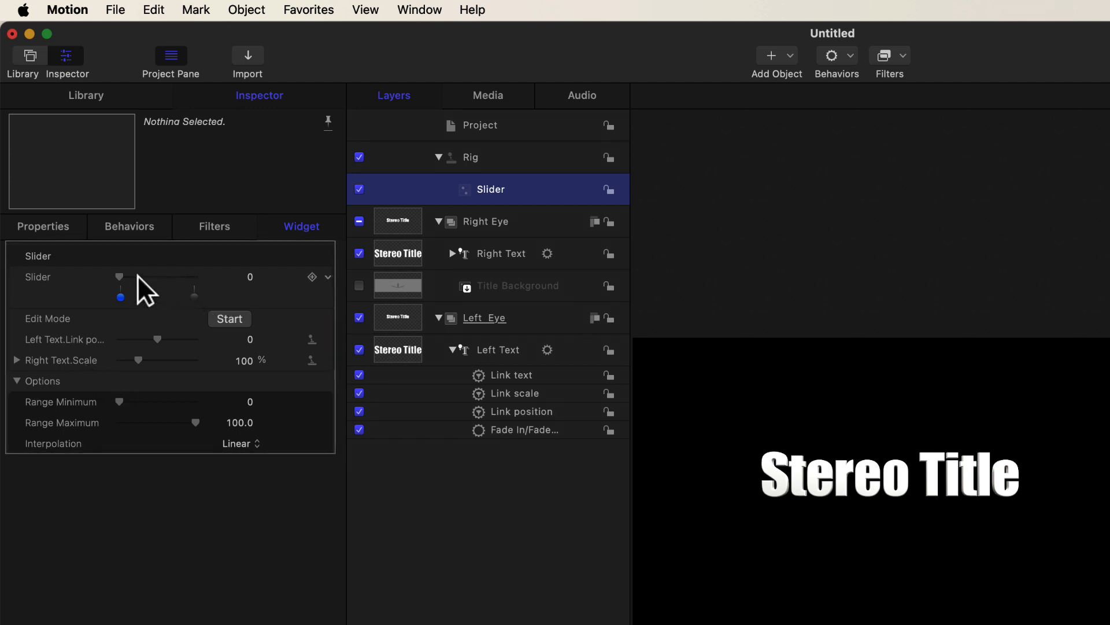
drag(119, 276, 216, 279)
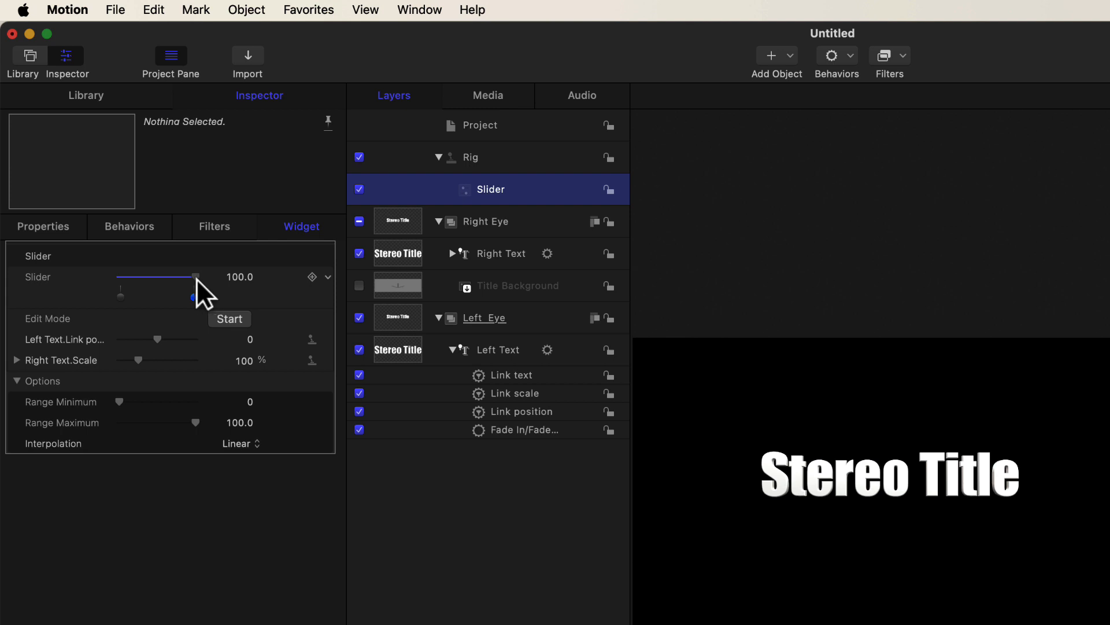
drag(196, 278, 96, 284)
- Set the slider widget's range minimum to -160 and its range maximum to 160
click(250, 404)
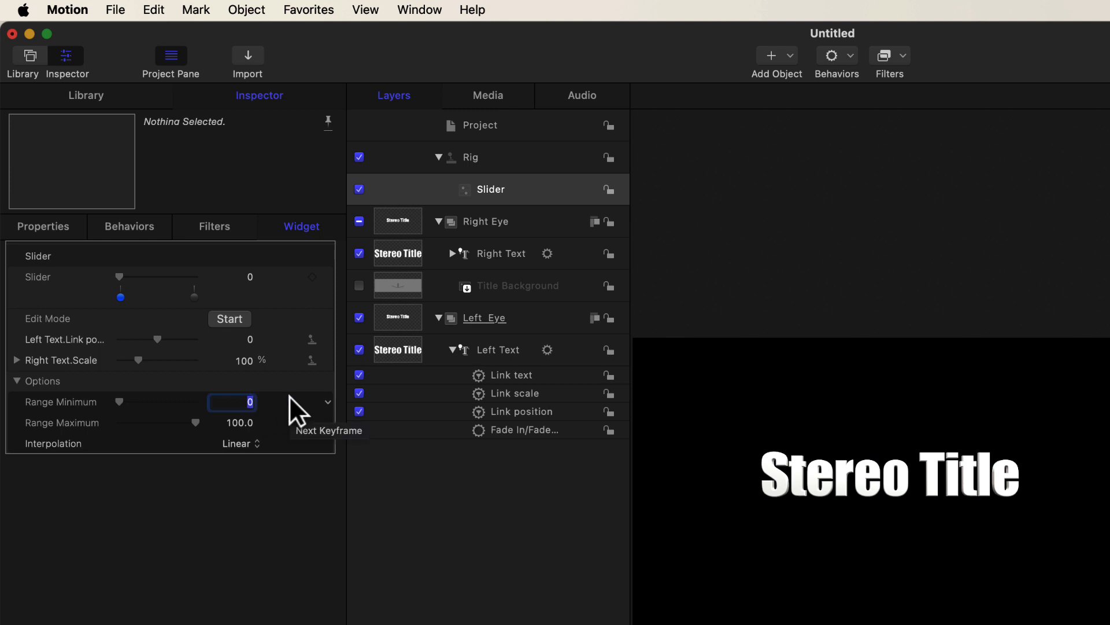
text(-160)
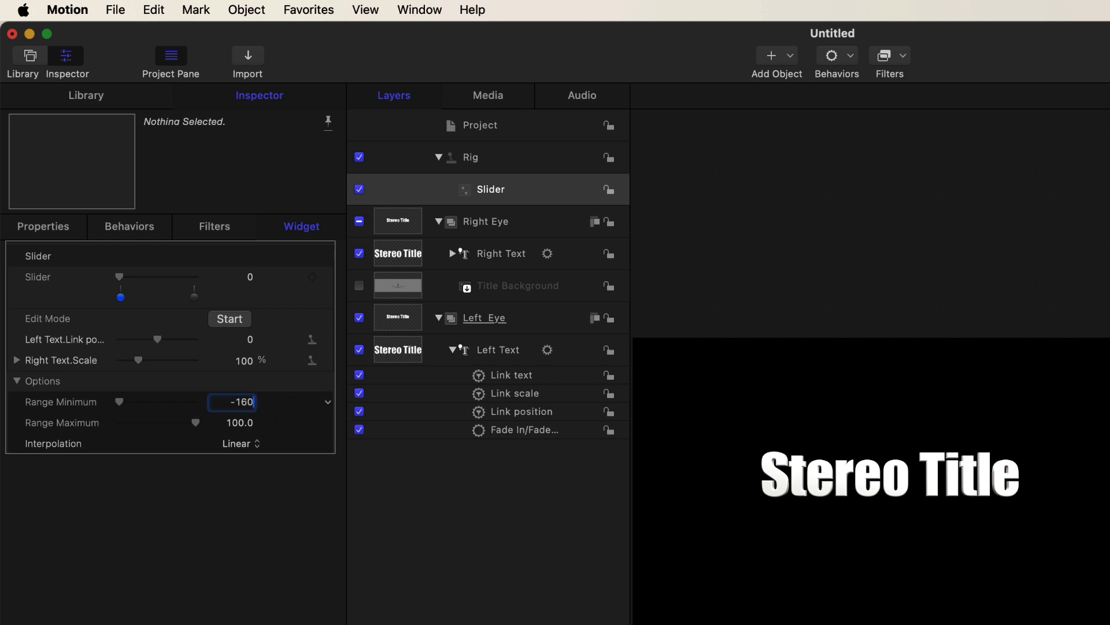
key(Return)
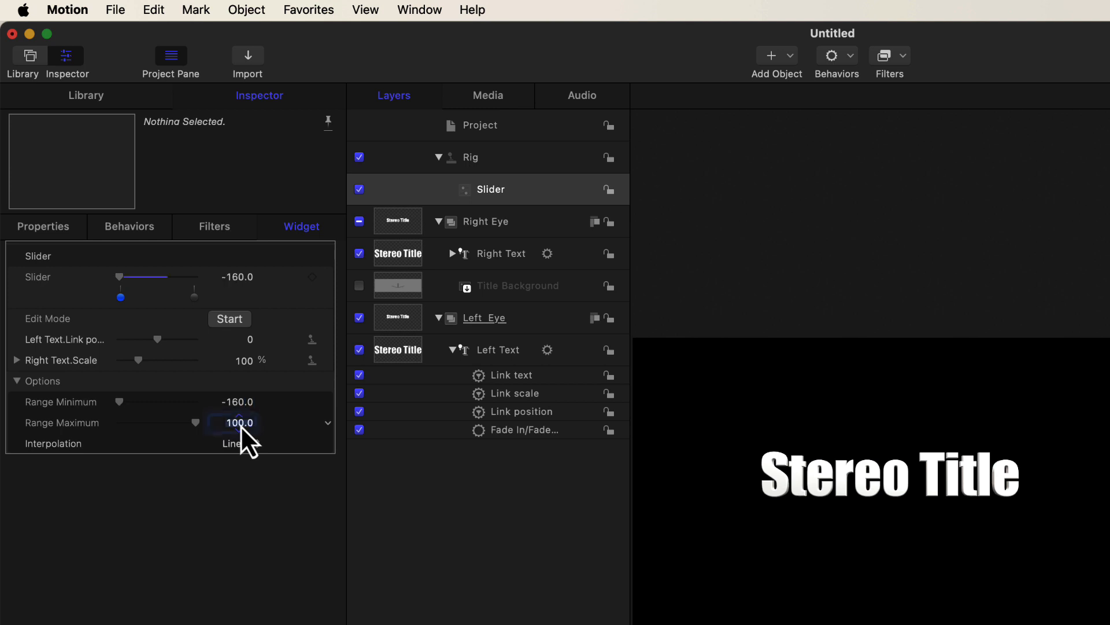
click(239, 423)
text(160)
key(Return)
- At the slider's minimum snapshot, set Left Text's Link position X offset to -160 and Right Text's scale to 12%
mouse_move(117, 272)
mouse_down()
mouse_move(199, 276)
mouse_move(113, 275)
mouse_up()
click(157, 336)
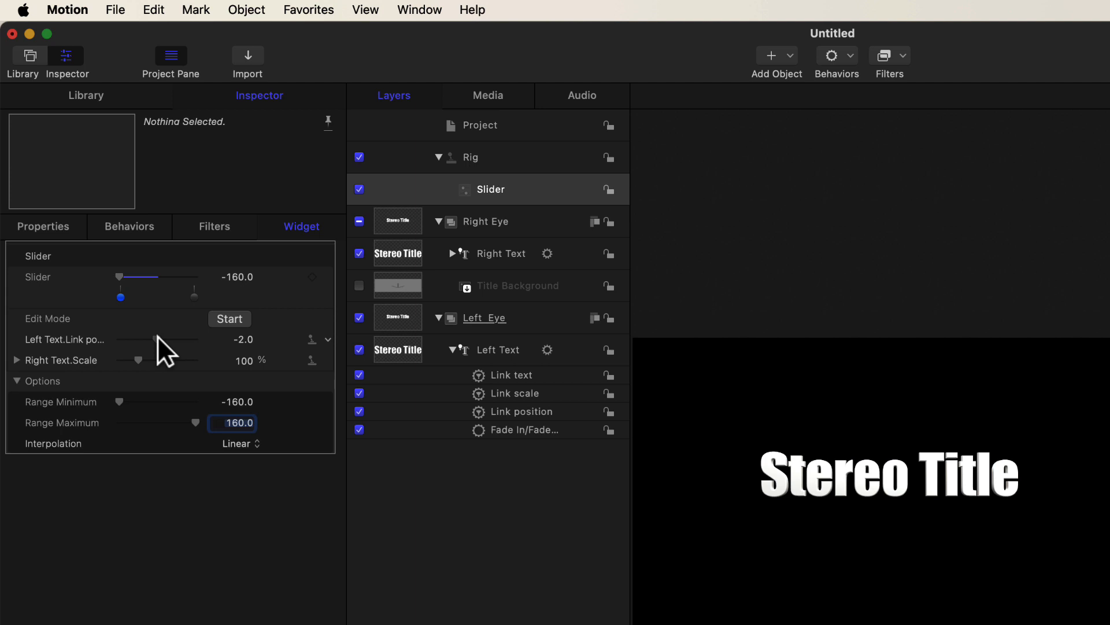
drag(158, 335, 117, 340)
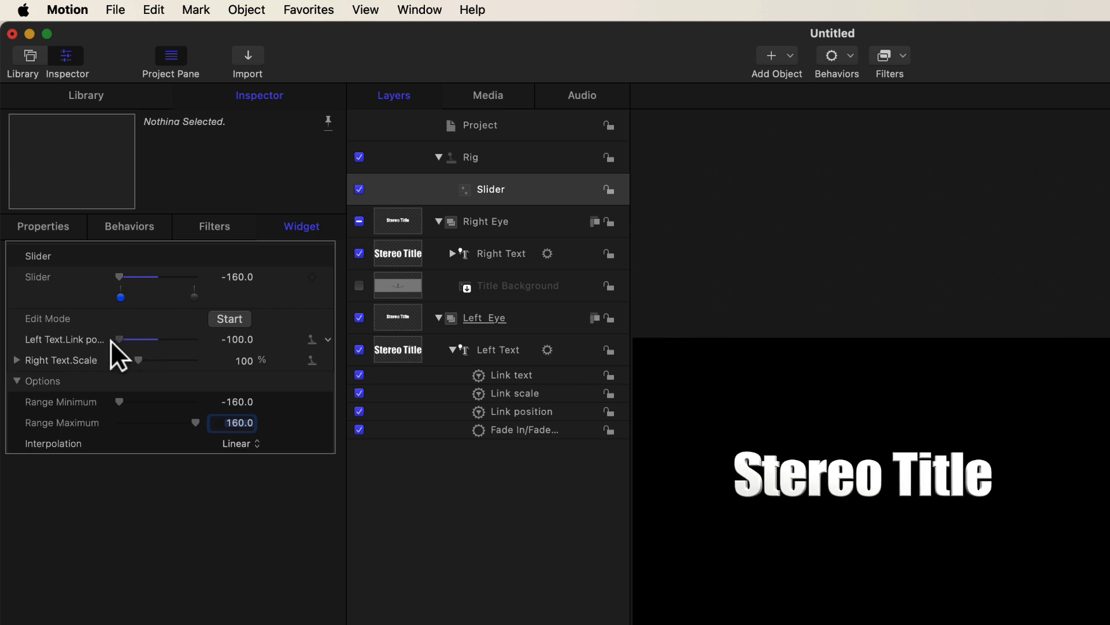
click(240, 342)
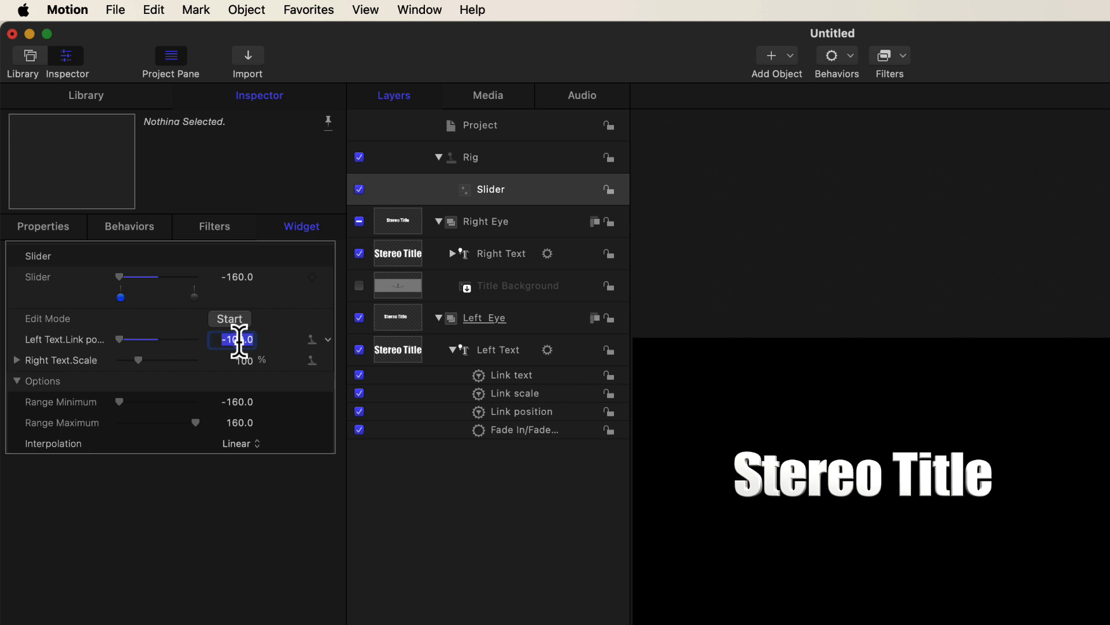
text(-160)
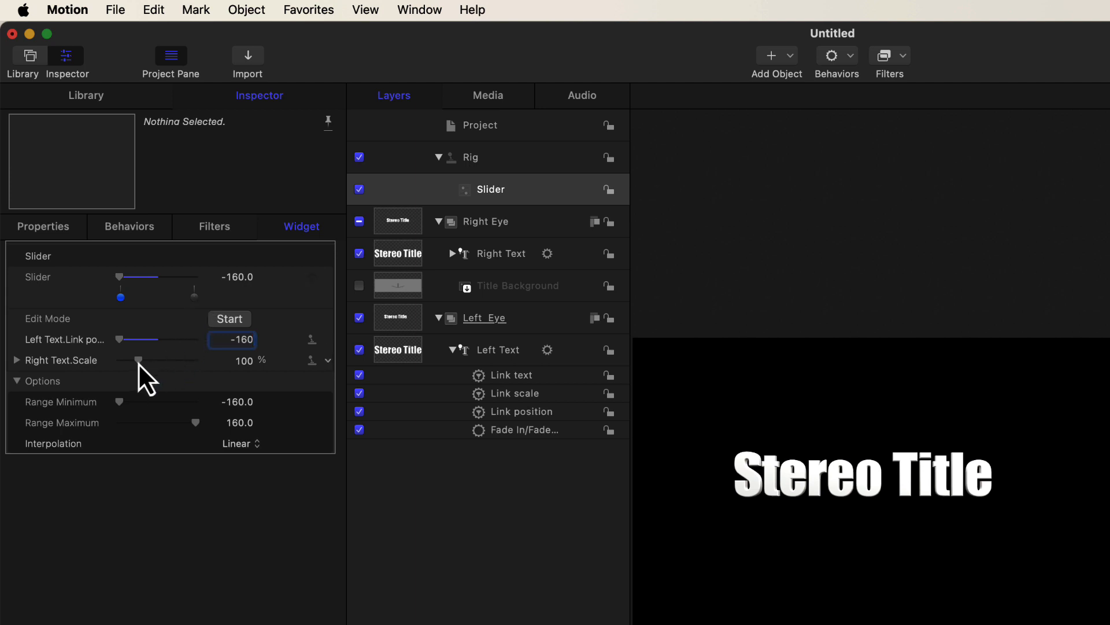
drag(137, 362, 120, 363)
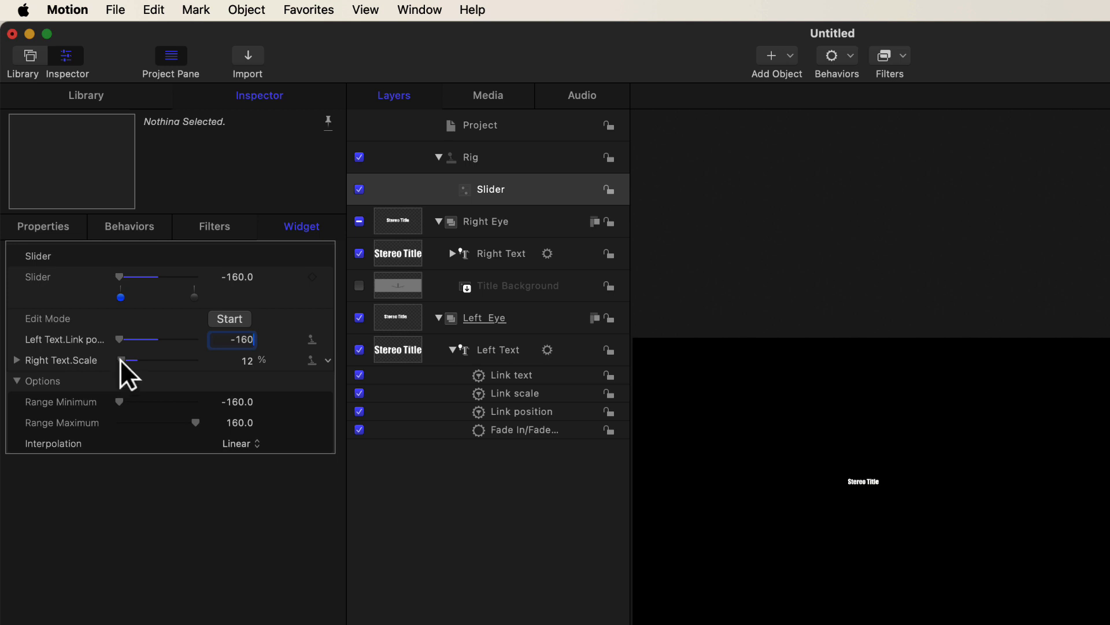
click(247, 361)
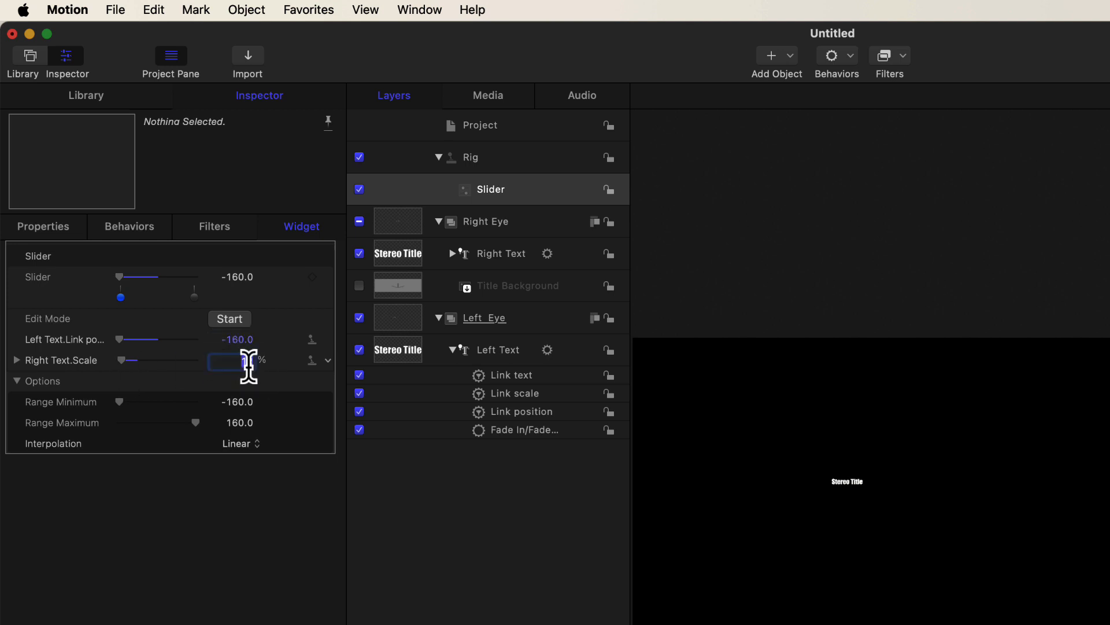
text(15)
- At the slider's maximum snapshot, set the Link position X offset to 160 and Right Text's scale to 200%, and compare both end snapshots
click(193, 295)
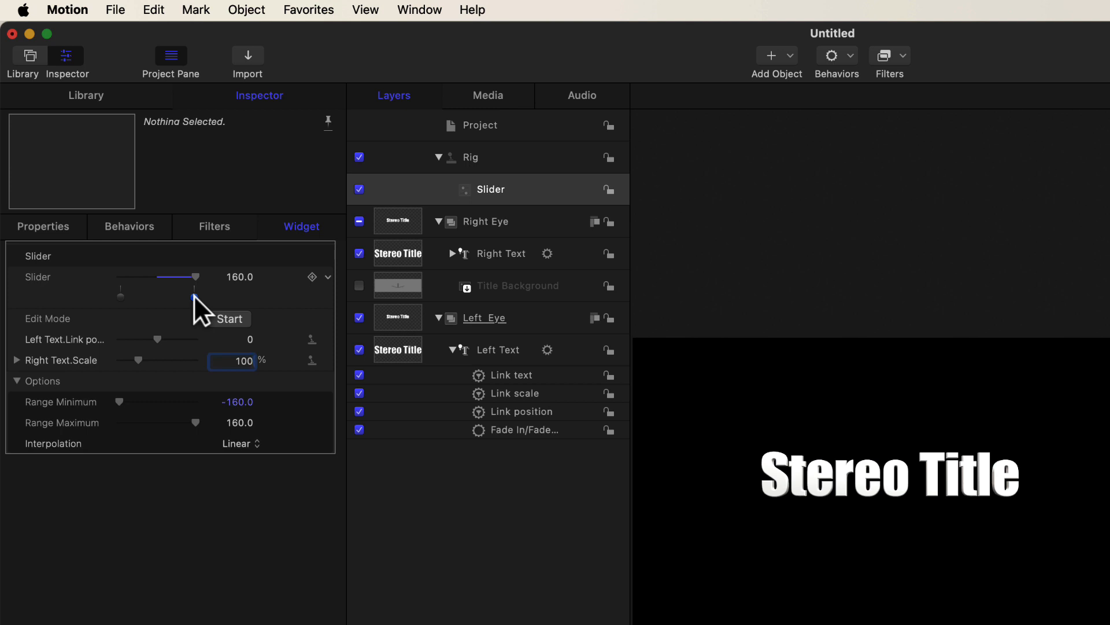
click(248, 342)
text(160)
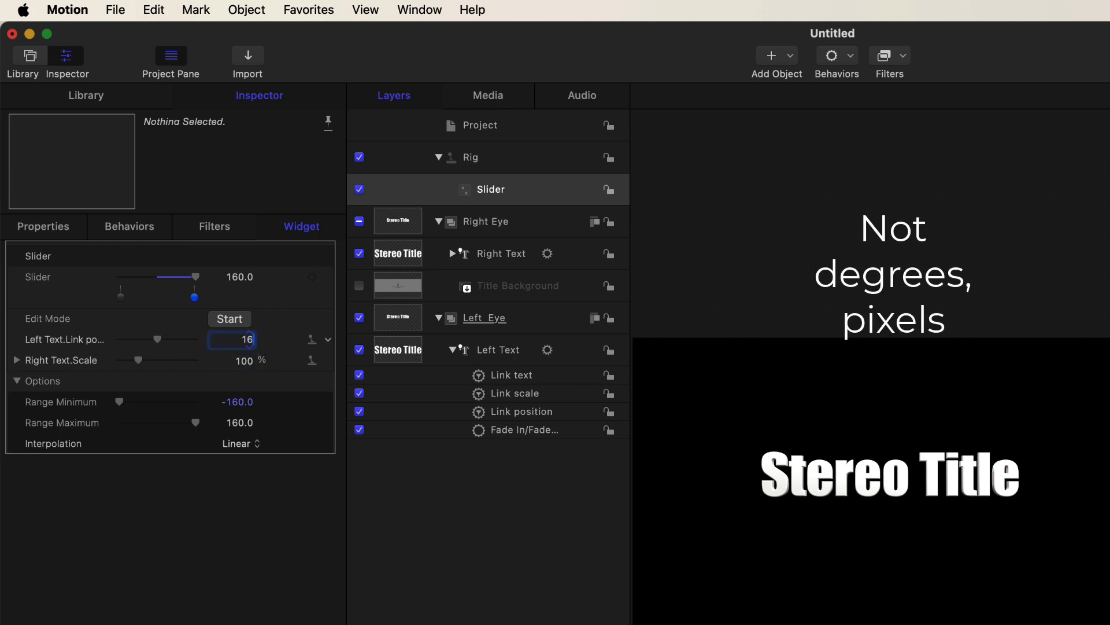
click(245, 362)
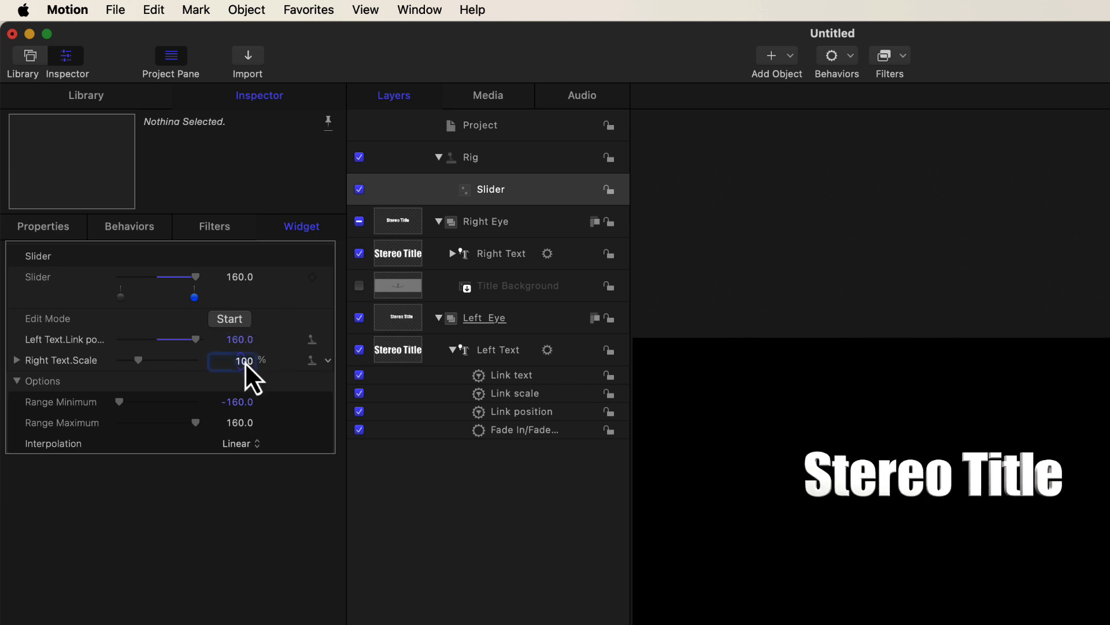
text(200)
key(Return)
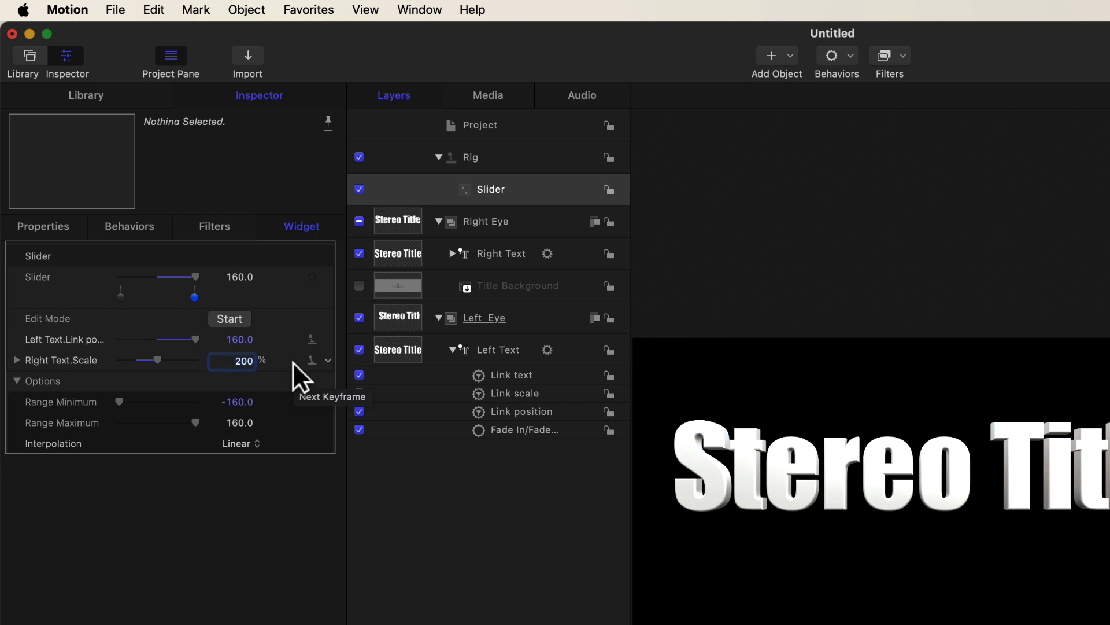
click(120, 296)
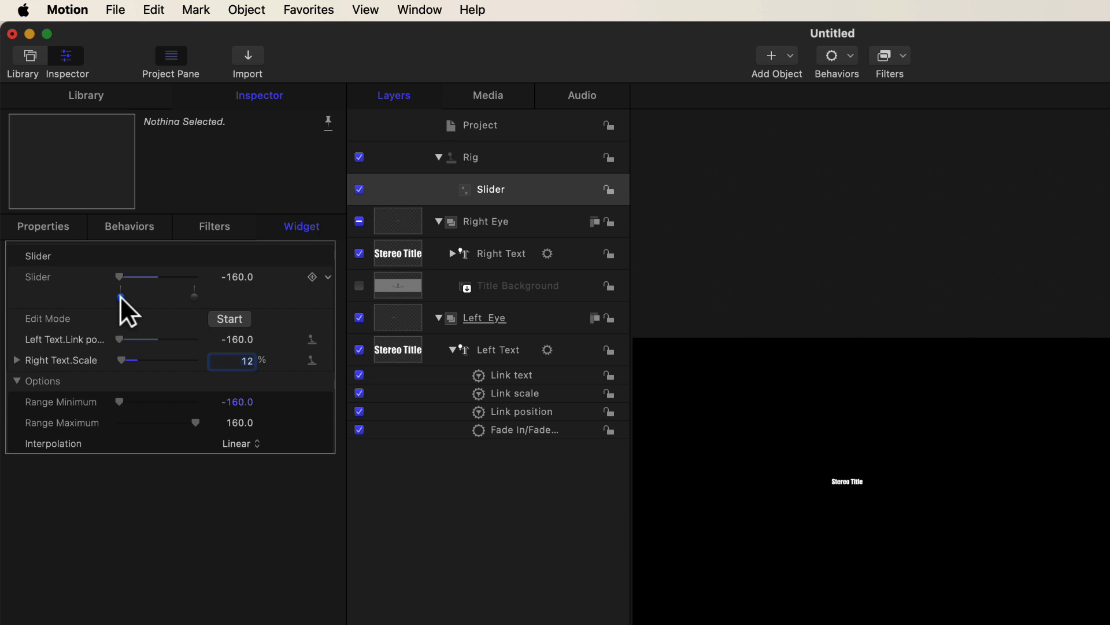
click(193, 296)
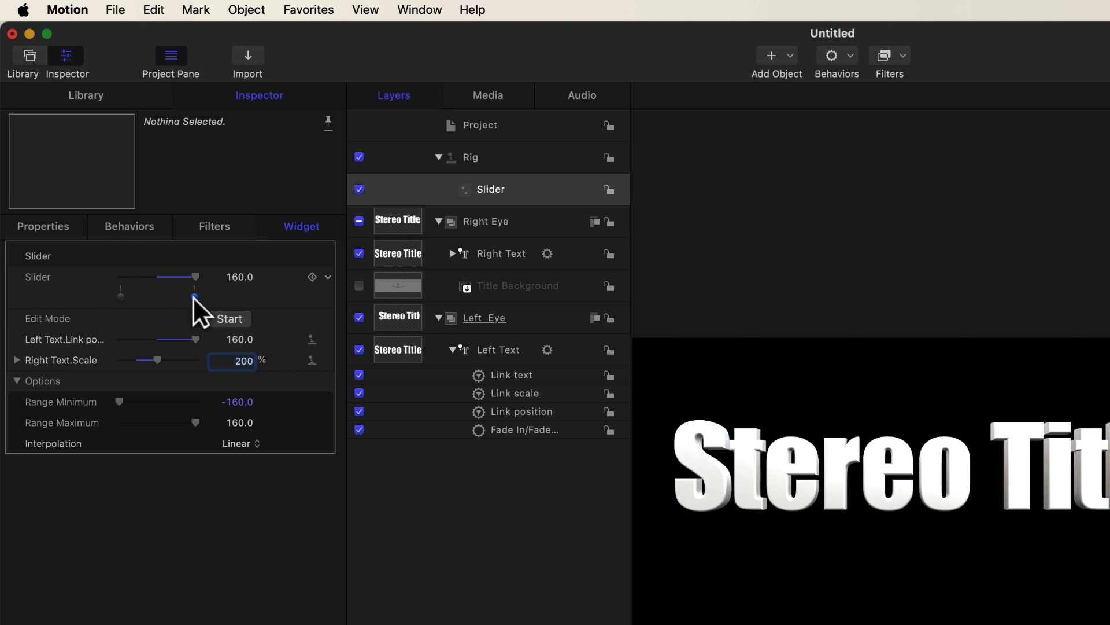
- Add a middle snapshot near slider value 0, with a Link position X offset of 0 and Right Text's scale at 100%
double_click(237, 277)
text(0)
key(Return)
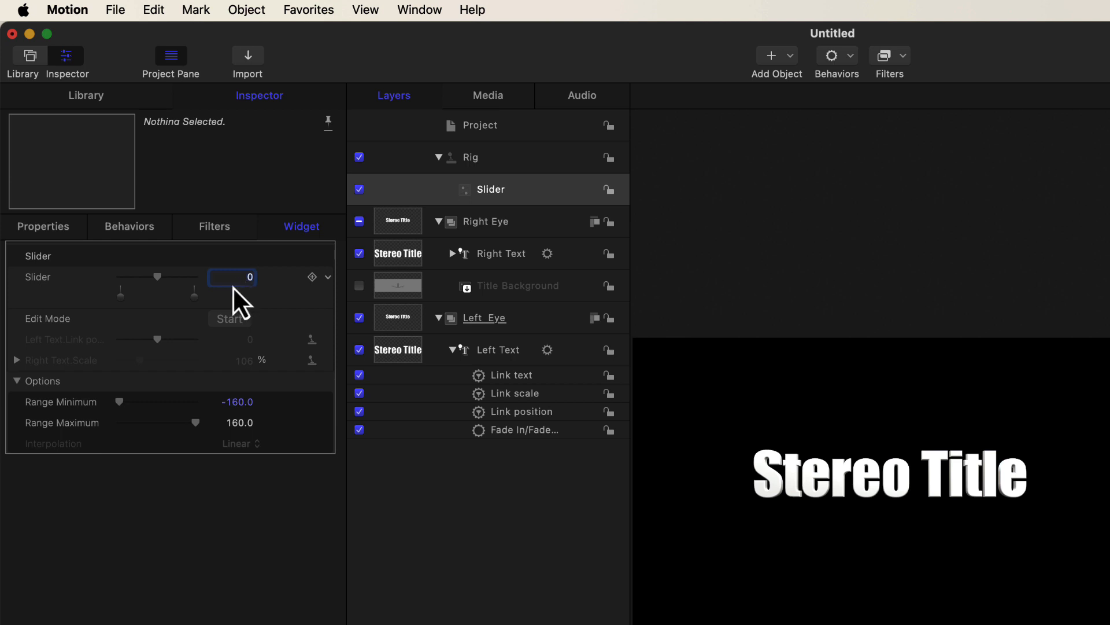
double_click(157, 286)
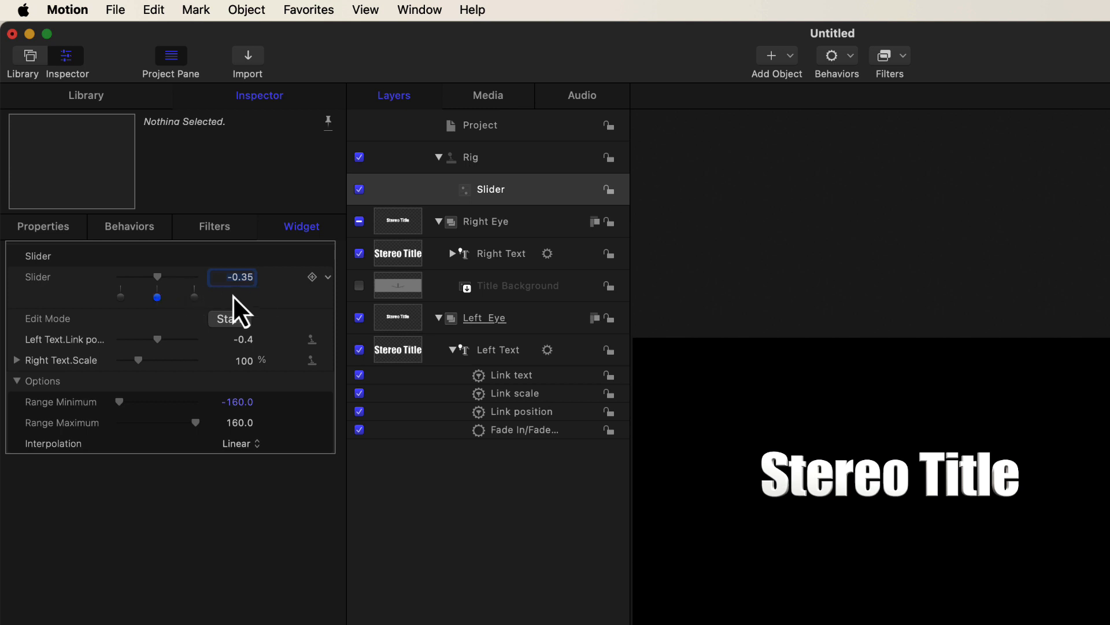
click(247, 343)
click(250, 363)
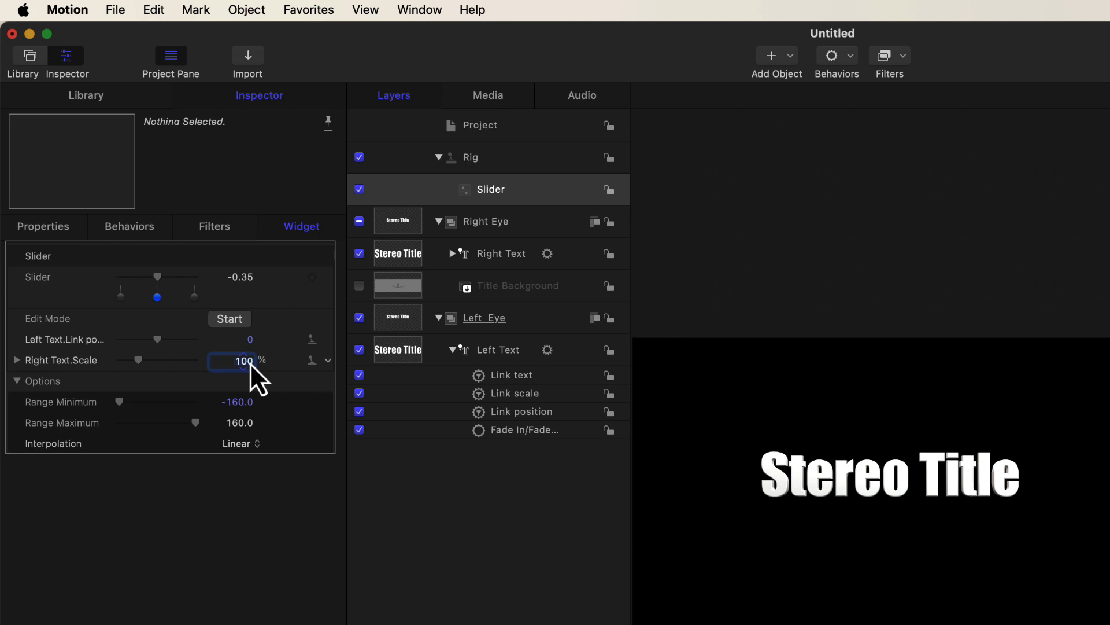
- Check the title at the slider's maximum, minimum and middle snapshots
click(195, 296)
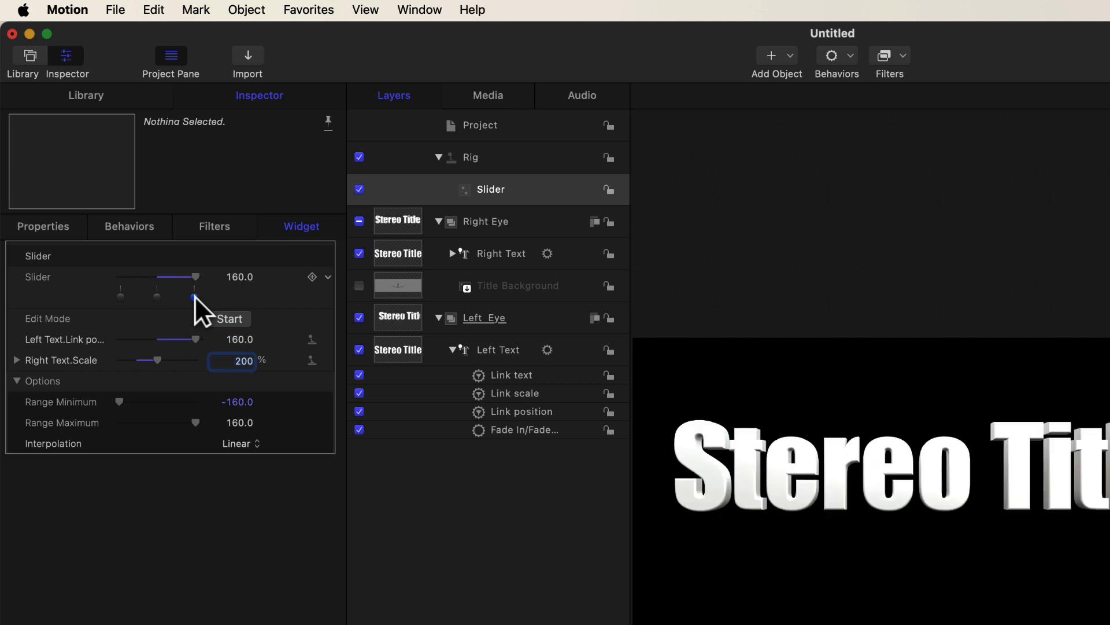
click(121, 297)
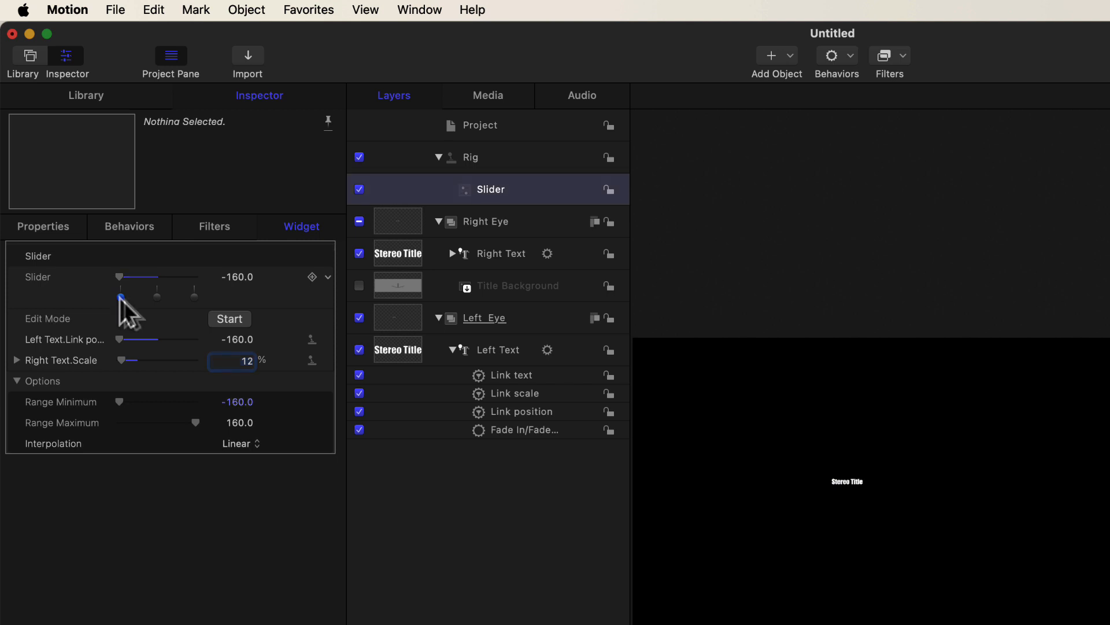
click(121, 297)
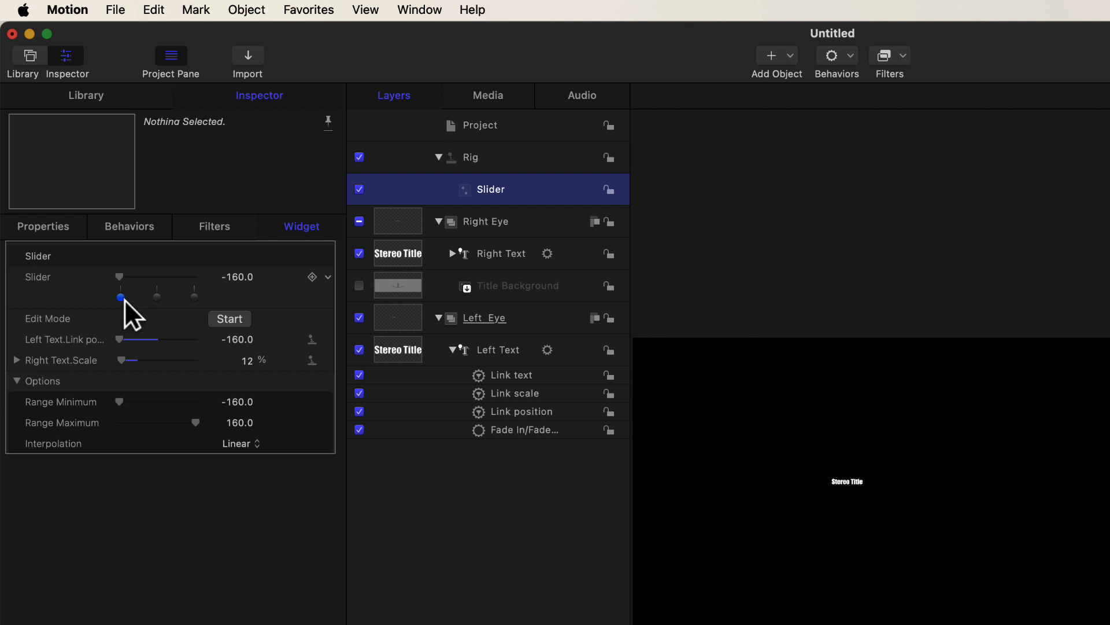
click(158, 296)
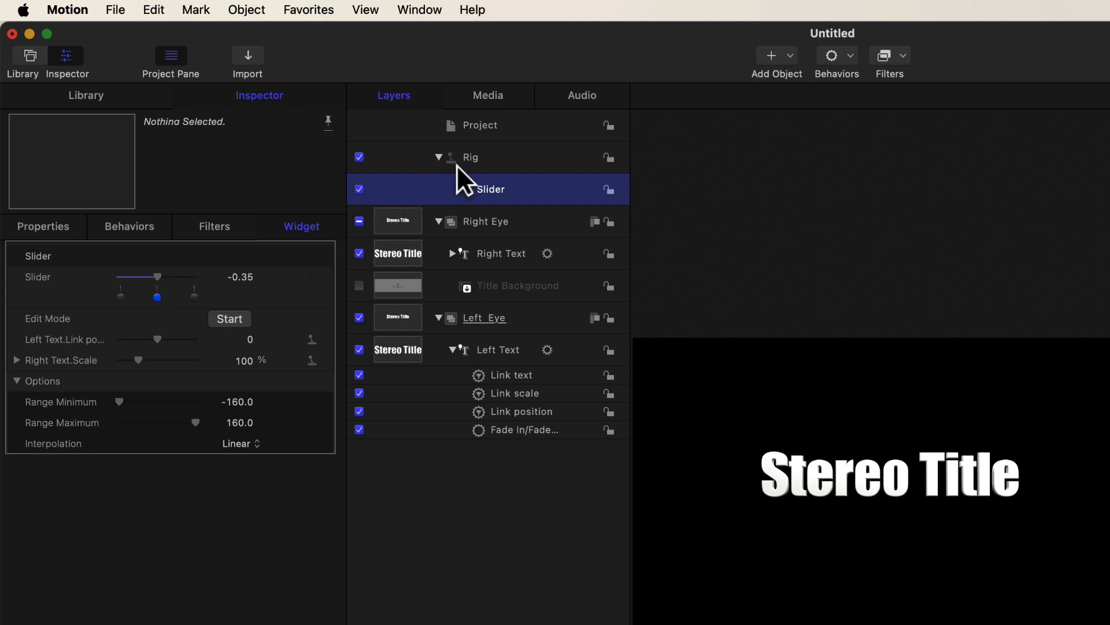
- Publish the rig's slider and open the project's published parameters
click(474, 157)
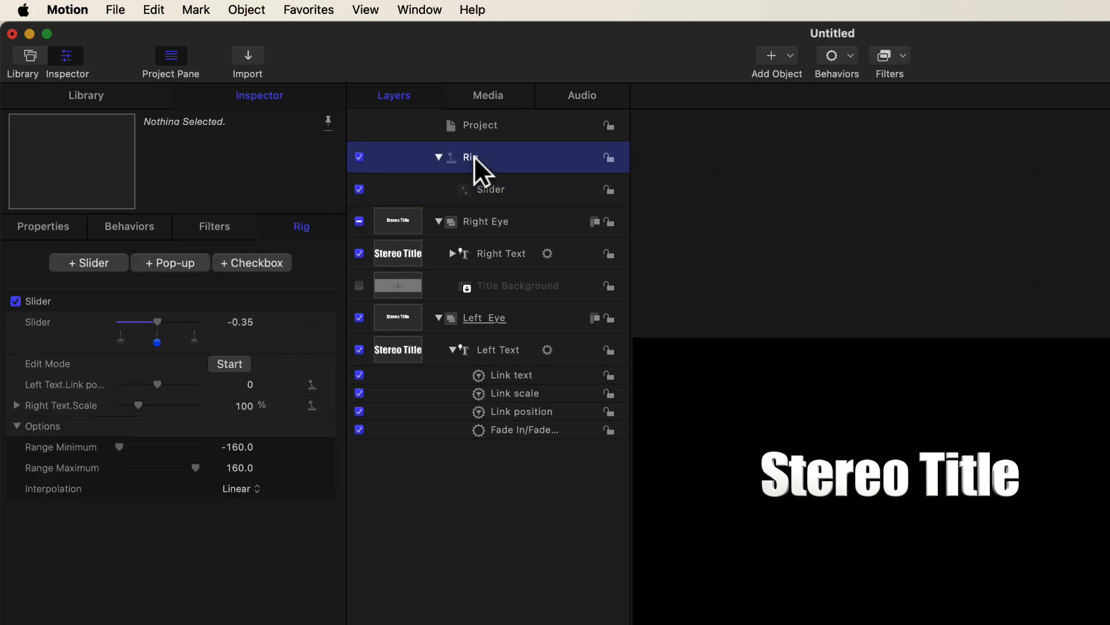
click(330, 301)
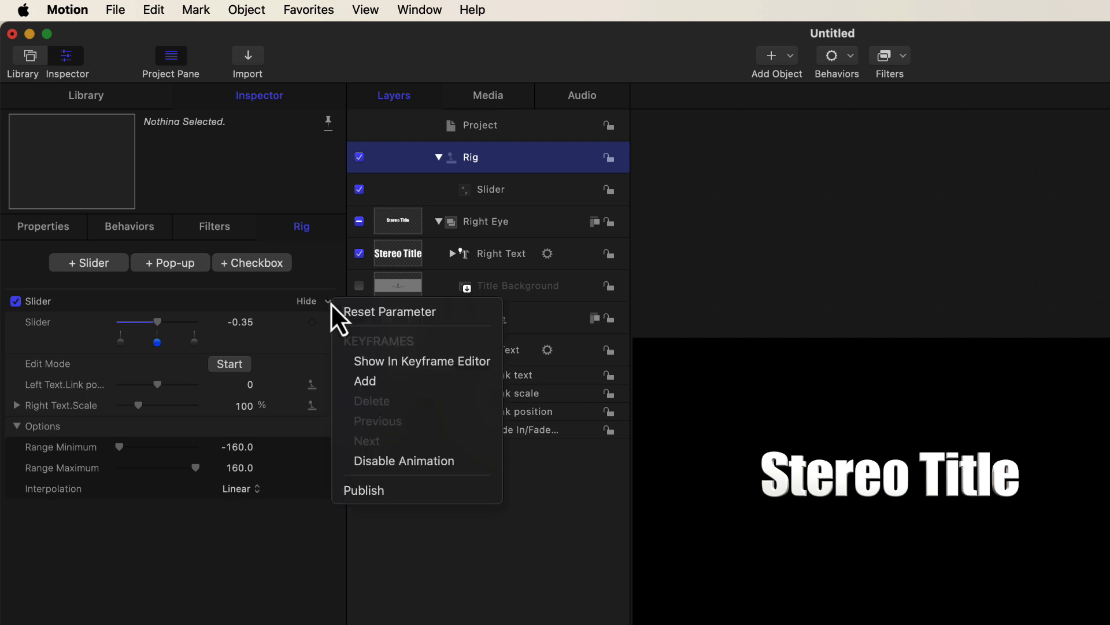
click(400, 489)
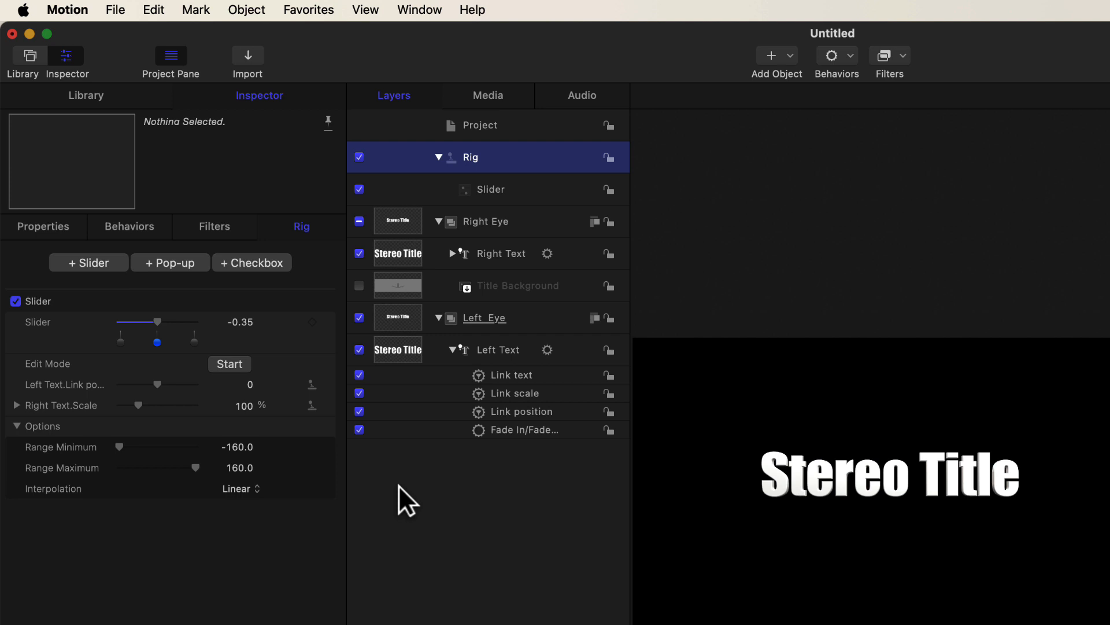
click(473, 125)
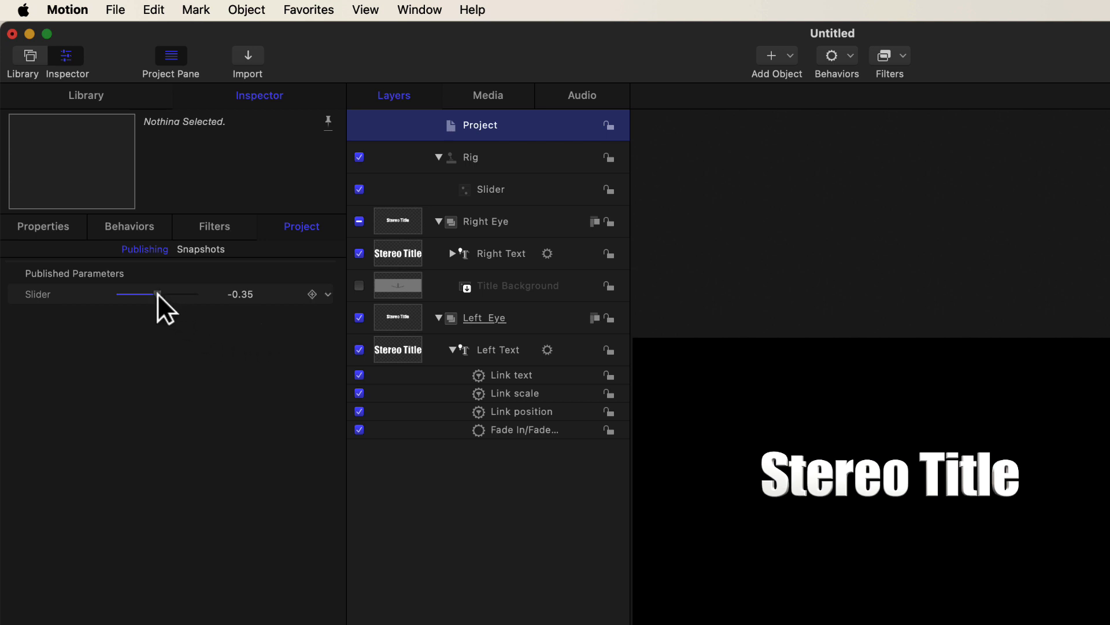
- Rename the rig's Slider widget as Farther->Closer
mouse_move(157, 293)
mouse_down()
mouse_move(117, 300)
mouse_move(202, 299)
mouse_move(157, 293)
mouse_up()
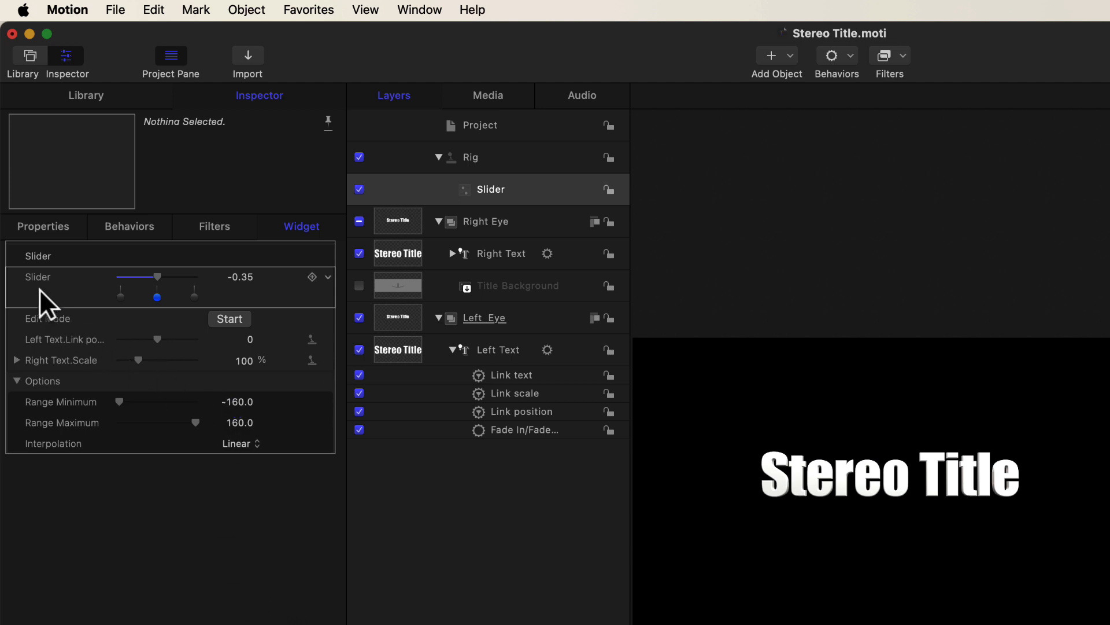
click(492, 191)
double_click(492, 187)
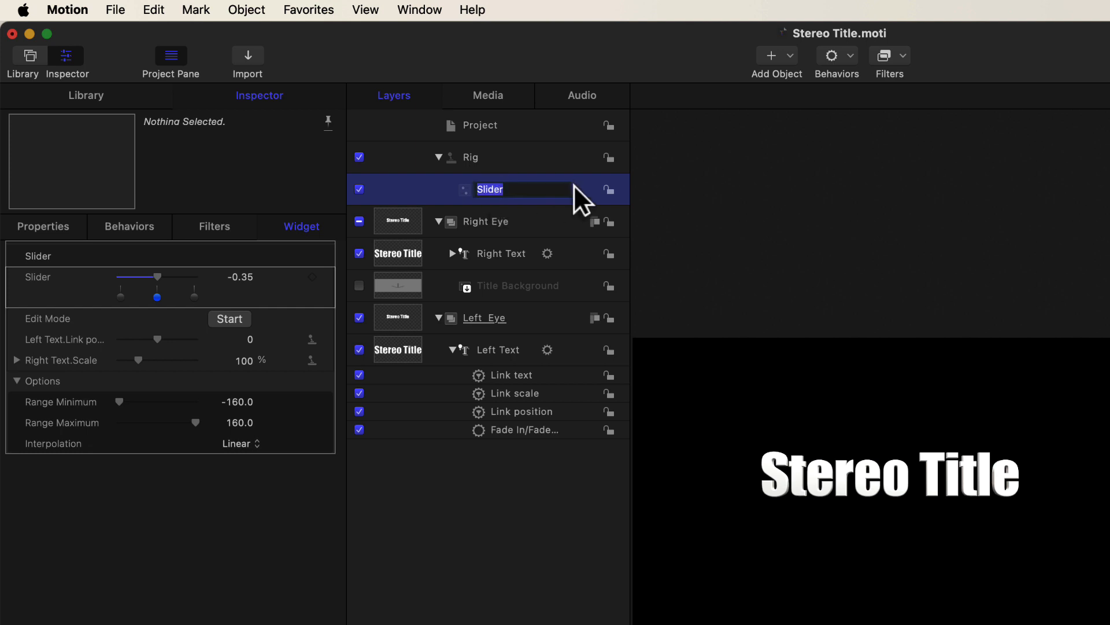
key(BackSpace)
text(Farther->Closer)
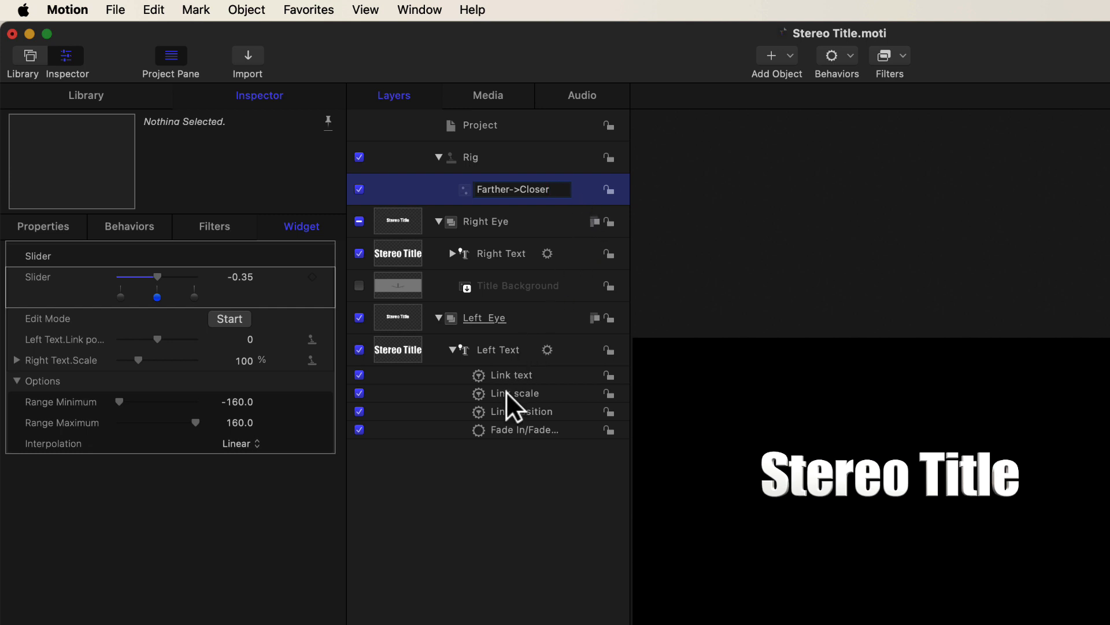
key(Return)
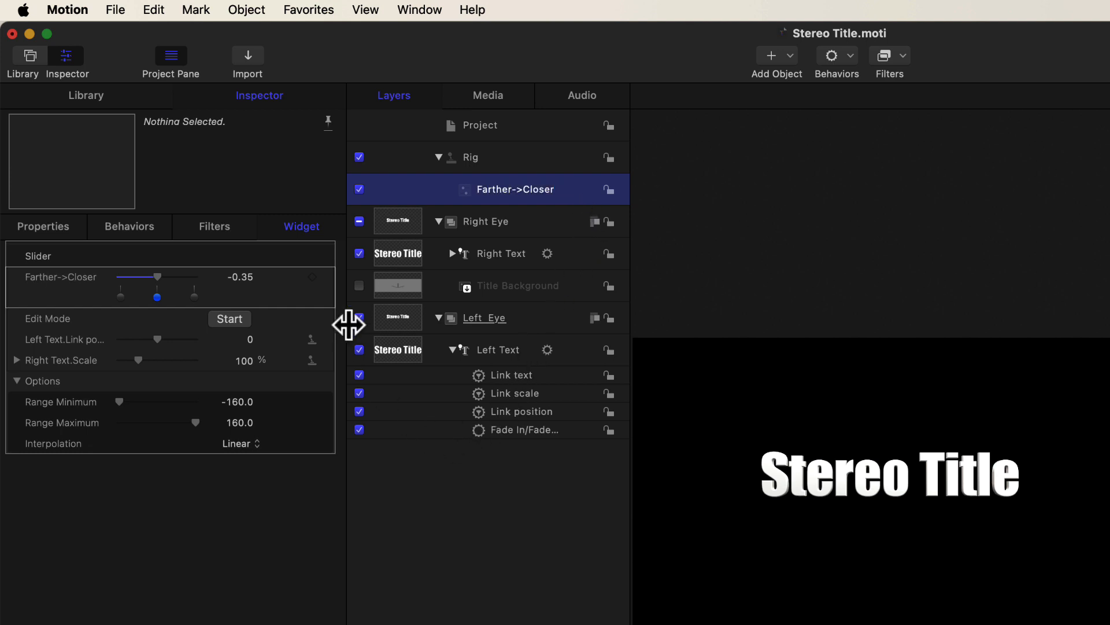
- Publish the Farther->Closer slider from the Rig's settings
click(478, 157)
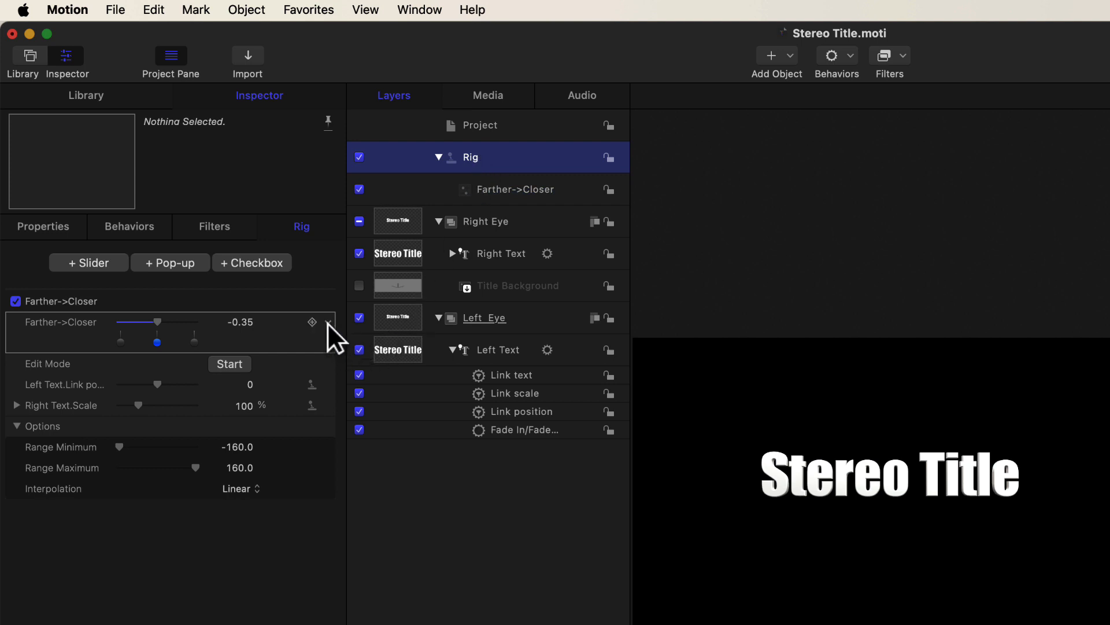
click(329, 322)
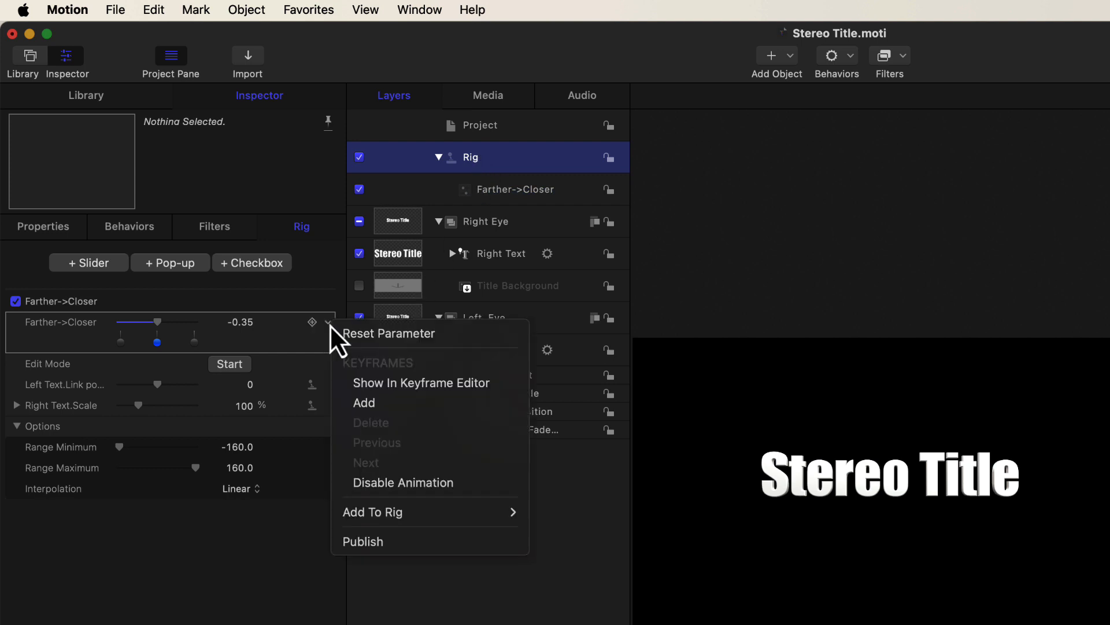
click(369, 538)
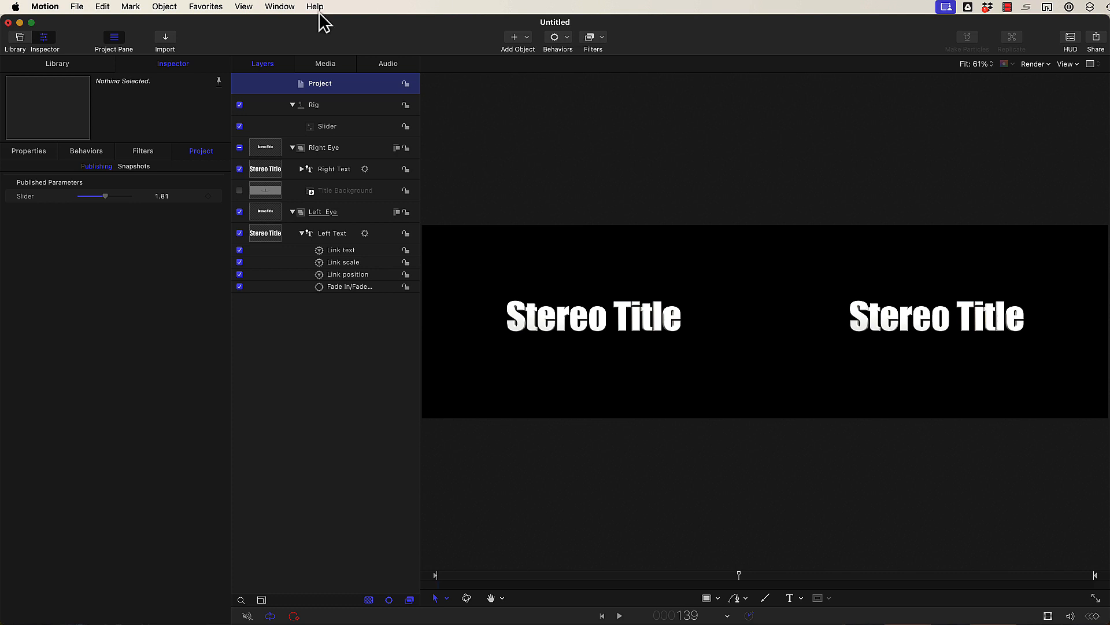
- Save the project as a Final Cut Pro title template named Stereo Title in the My 3D Titles category and publish it
click(77, 8)
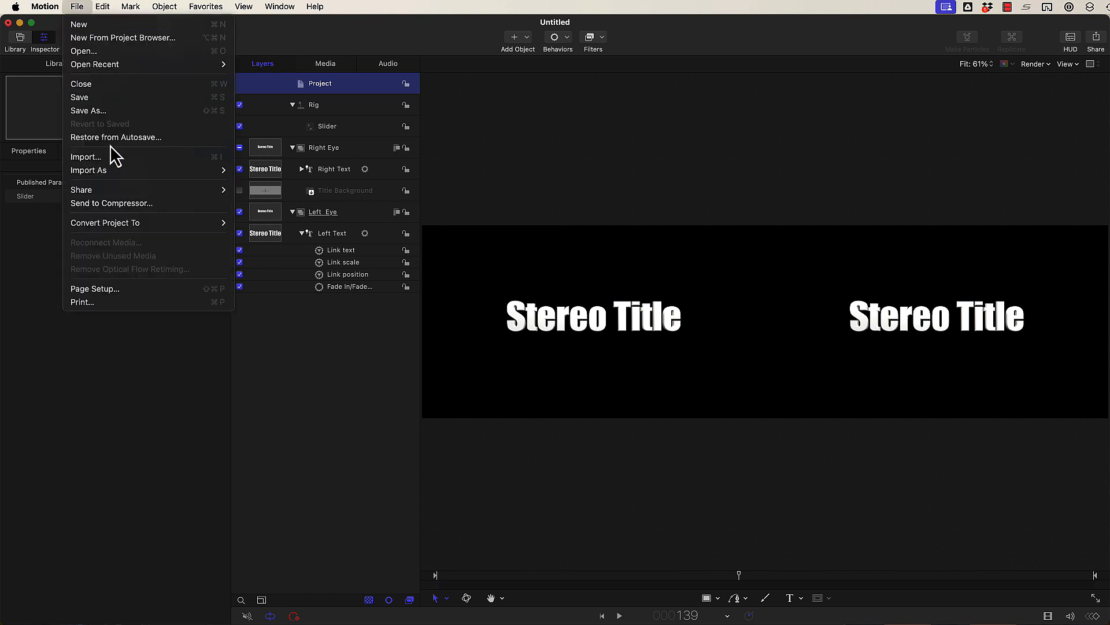
click(104, 110)
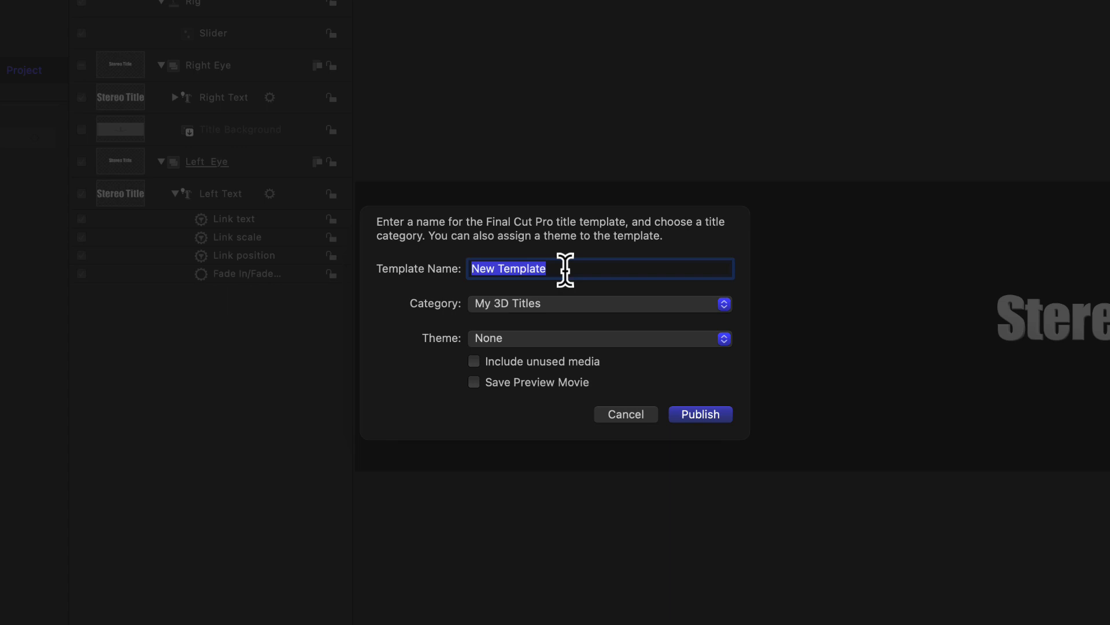
text(Stereo )
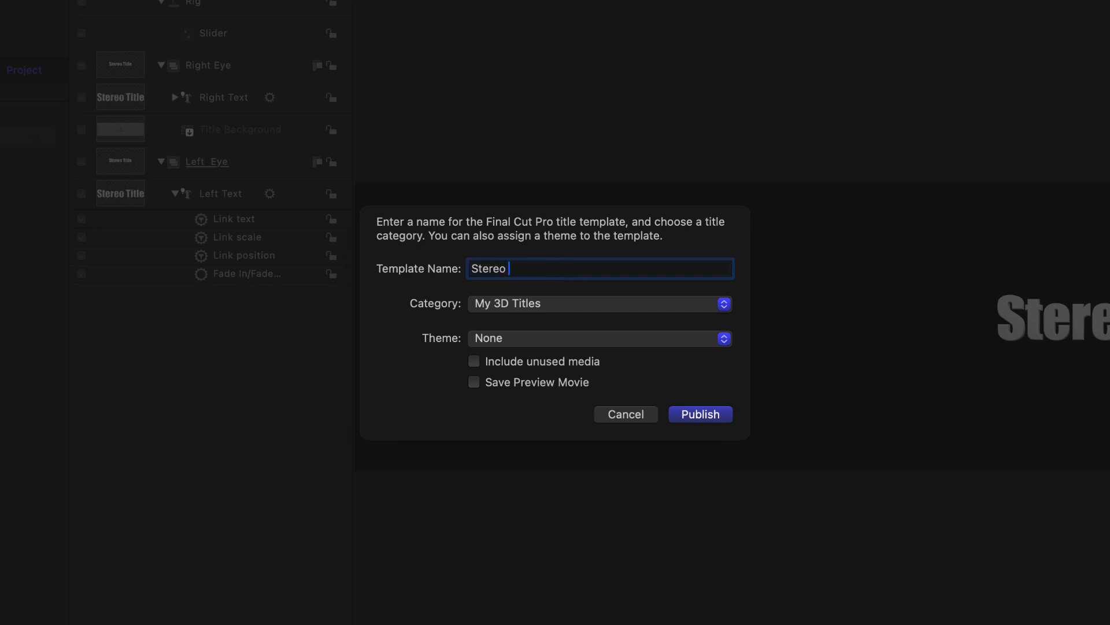
text(Title)
click(694, 415)
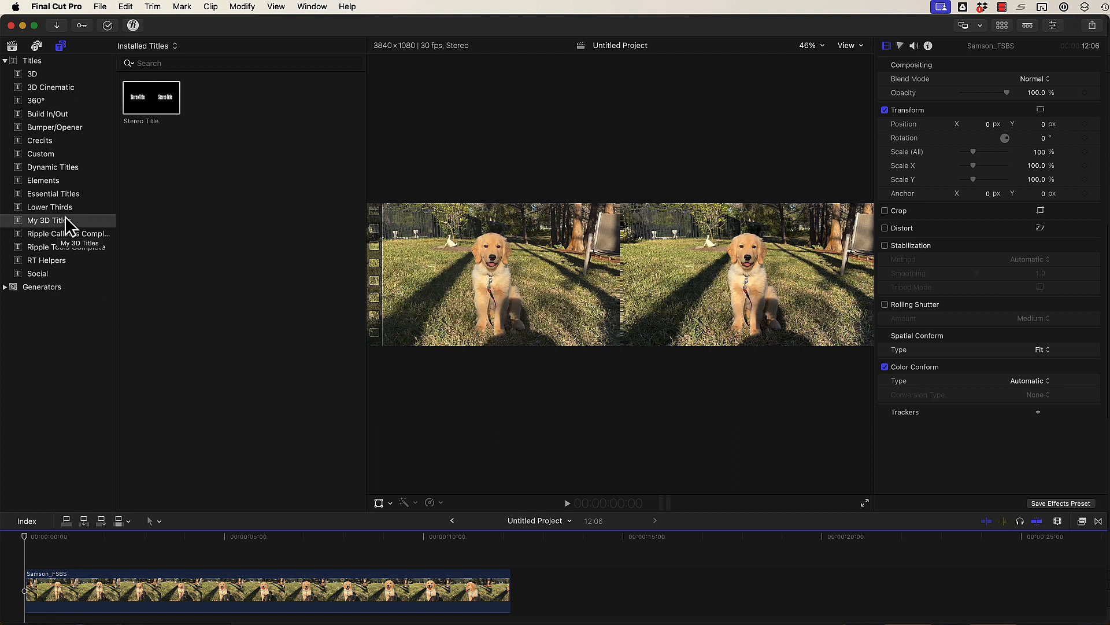
- In Final Cut Pro, connect the Stereo Title from My 3D Titles above the start of the stereo dog clip
click(154, 98)
key(q)
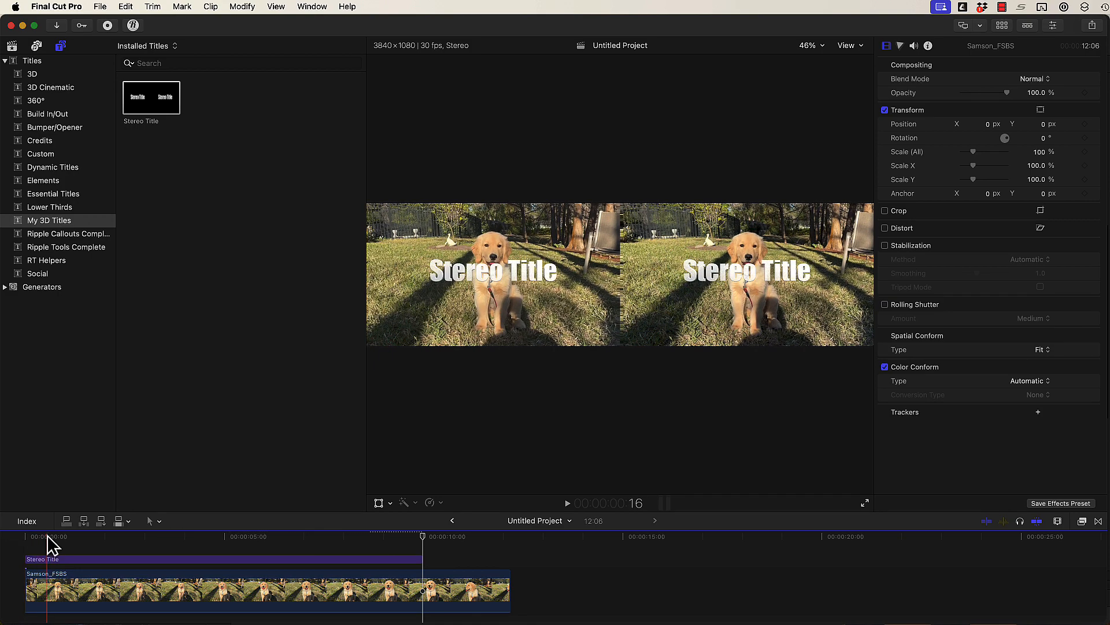
- Try the title's Farther->Closer slider at about -146 and on the closer side, with the playhead over the title
click(200, 539)
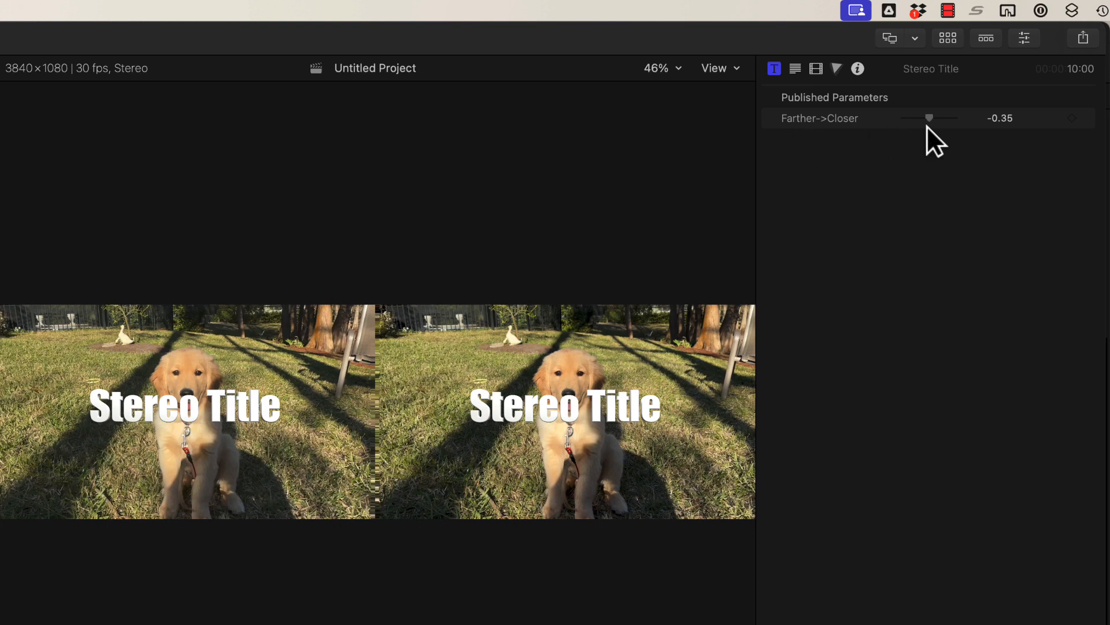
drag(928, 115, 905, 118)
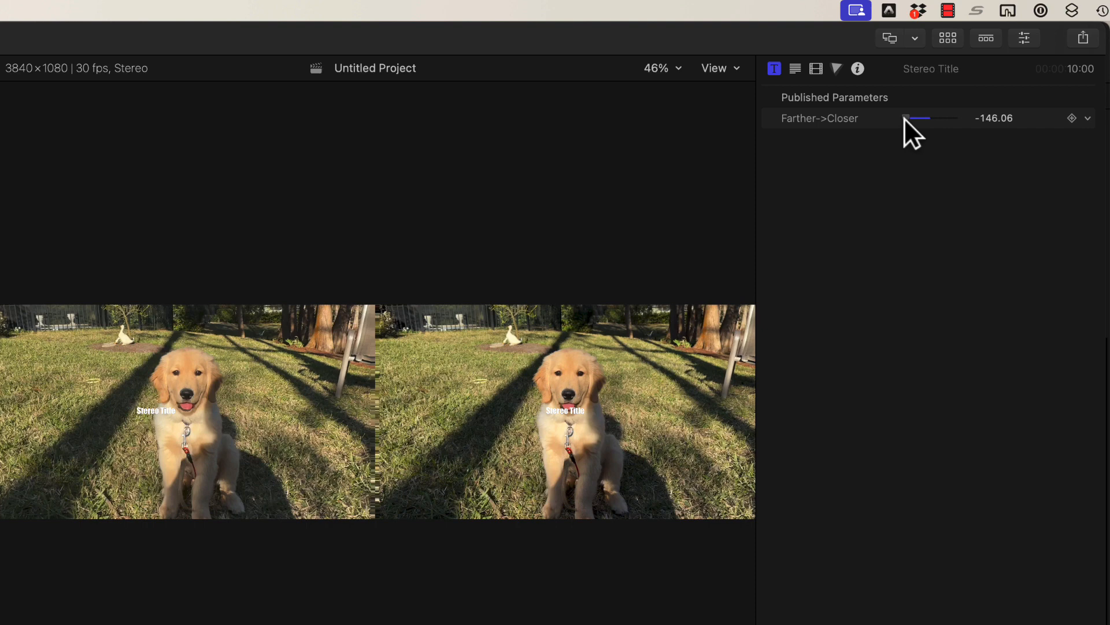
drag(905, 118, 944, 118)
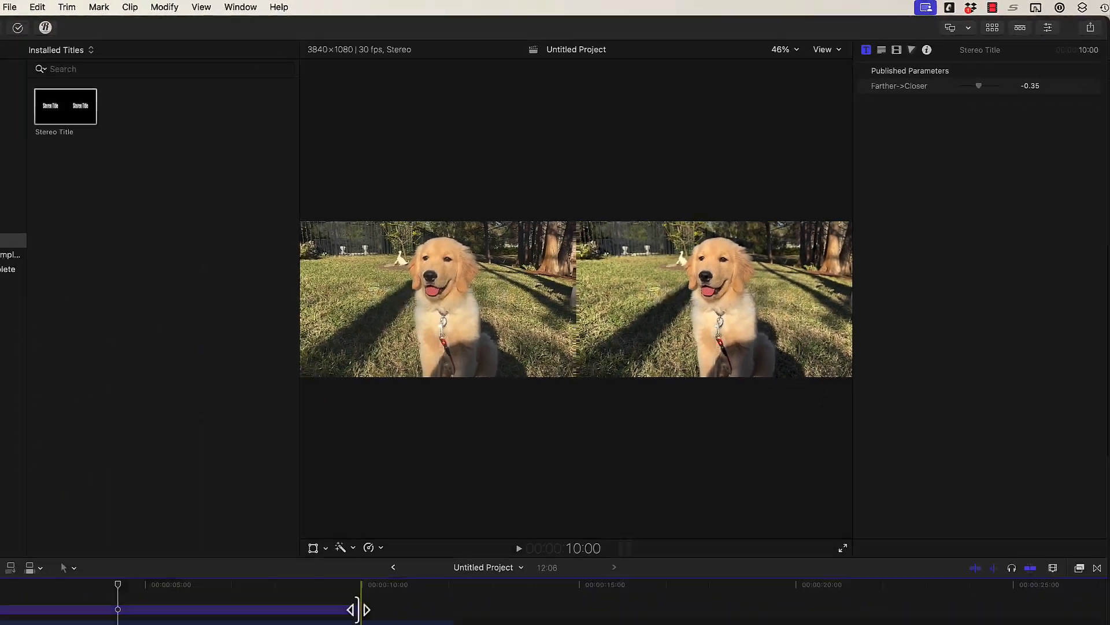
- Trim the Stereo Title in the timeline to 2:17 and place a duplicate directly after it
drag(358, 609, 35, 604)
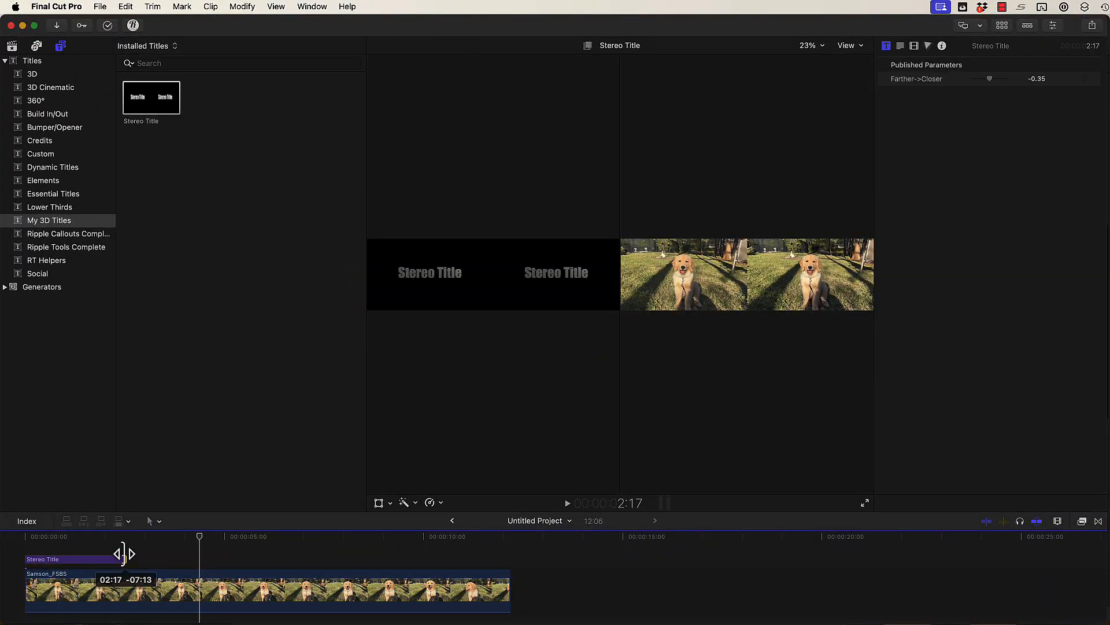
drag(124, 553, 125, 554)
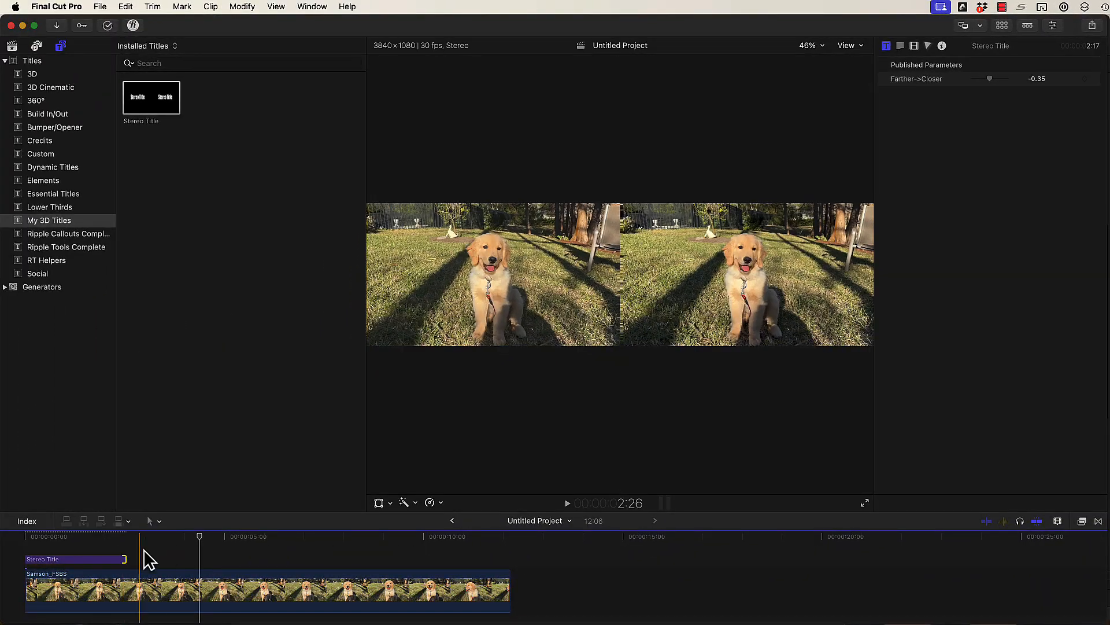
click(74, 559)
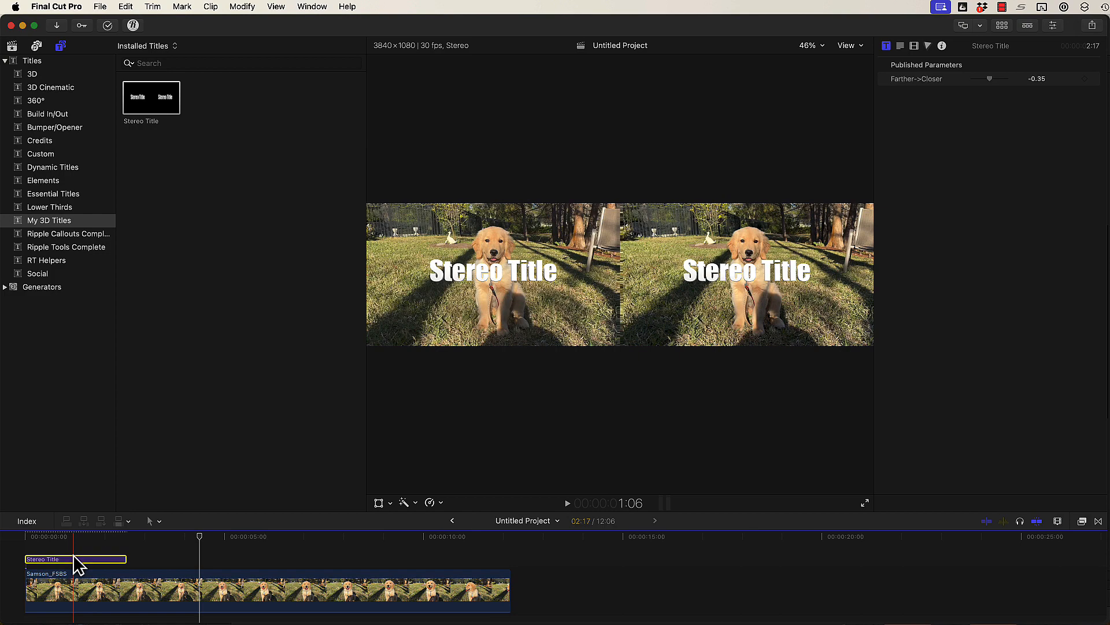
drag(74, 558, 175, 536)
- Reposition the second title by its right-eye text to about X -46, Y -31 px, and set Farther->Closer to 83.78
click(738, 282)
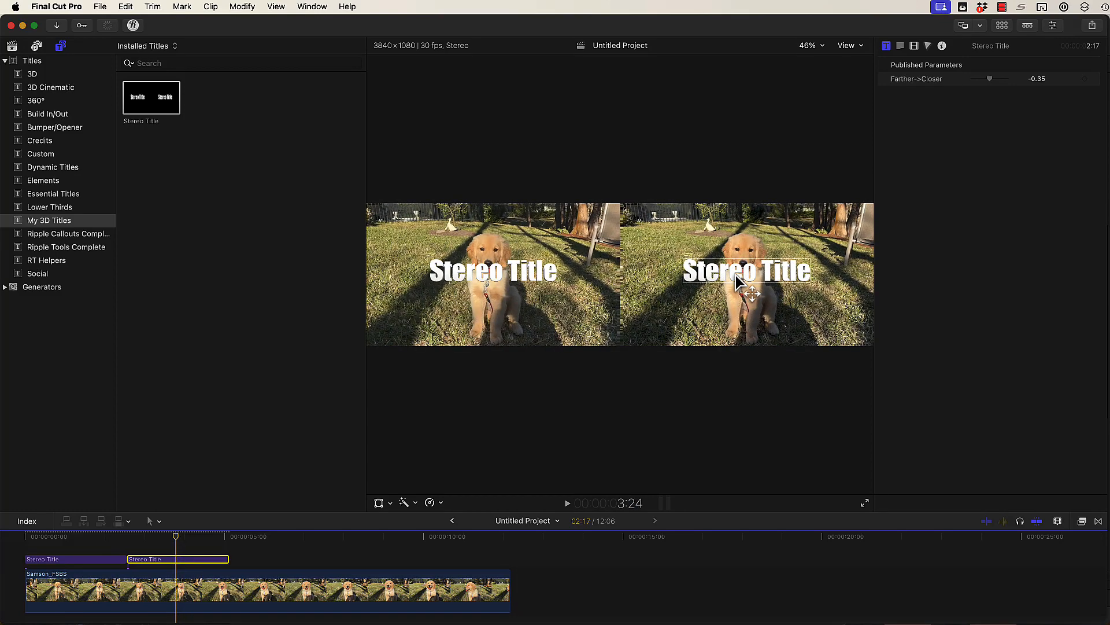
double_click(519, 278)
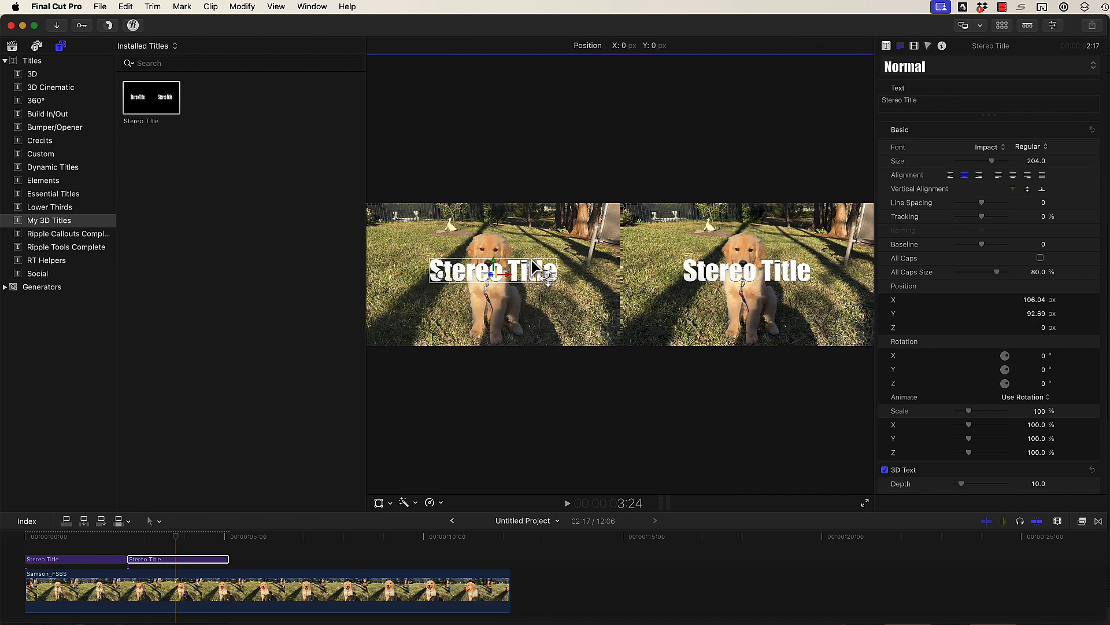
double_click(744, 272)
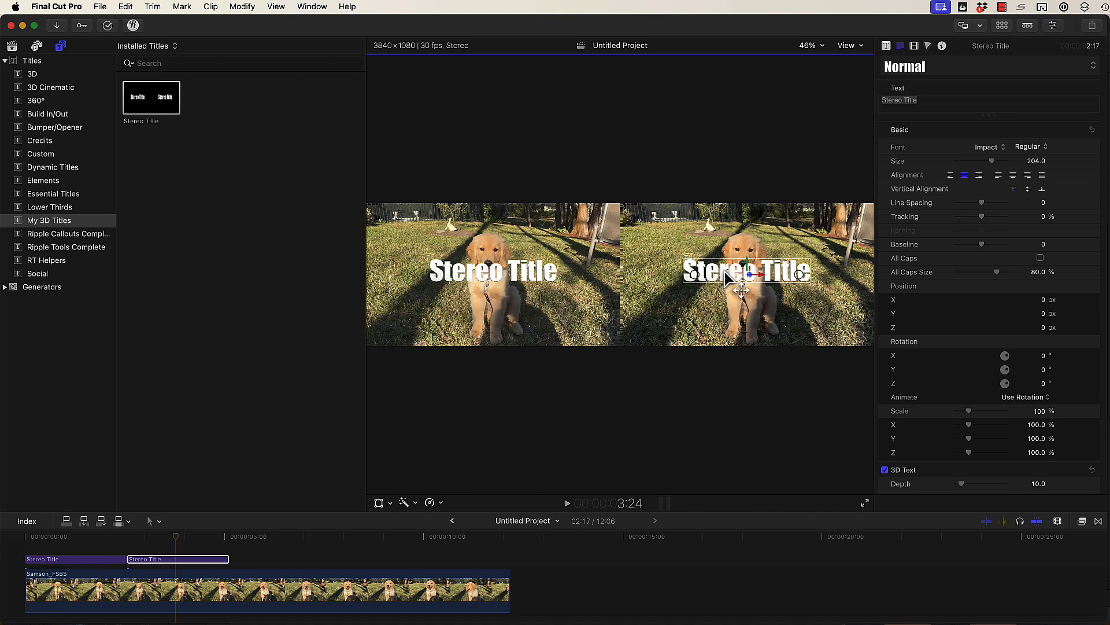
mouse_move(724, 271)
mouse_down()
mouse_move(701, 283)
mouse_move(684, 316)
mouse_move(772, 317)
mouse_move(785, 270)
mouse_move(776, 228)
mouse_move(741, 269)
mouse_move(723, 269)
mouse_move(734, 279)
mouse_move(720, 278)
mouse_up()
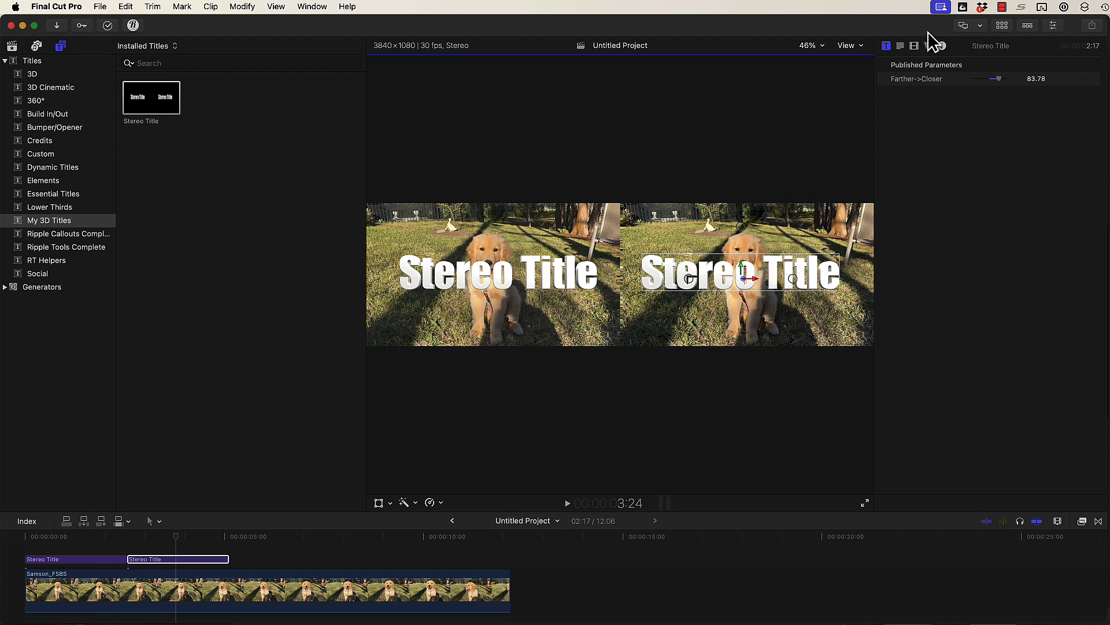
- Try the Junegull font on the second title, restoring Impact before returning to its published parameters
click(900, 46)
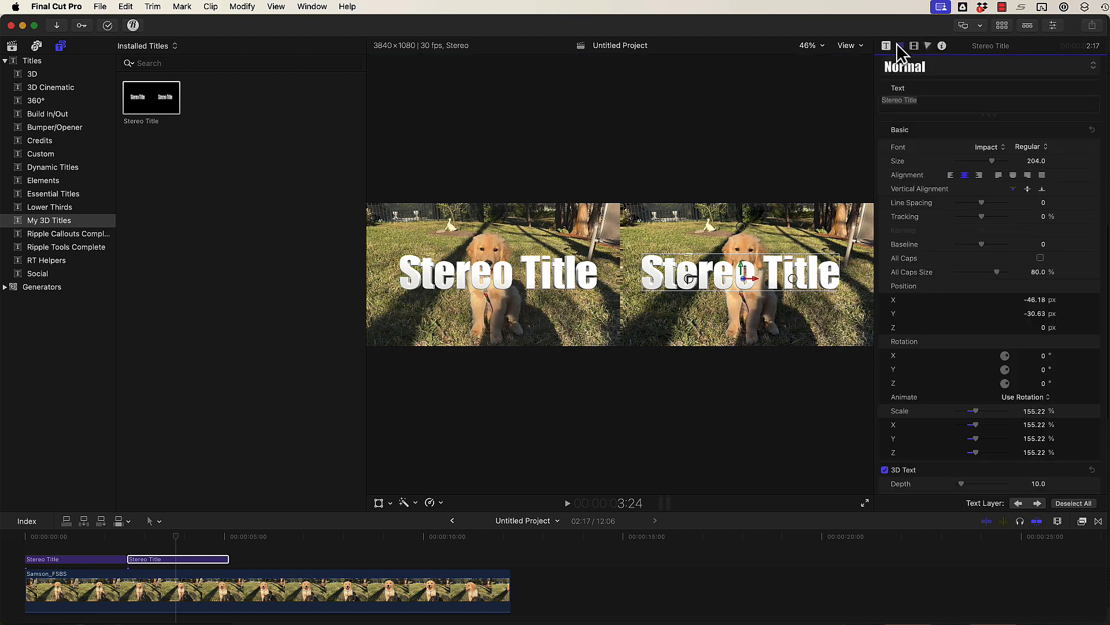
click(789, 112)
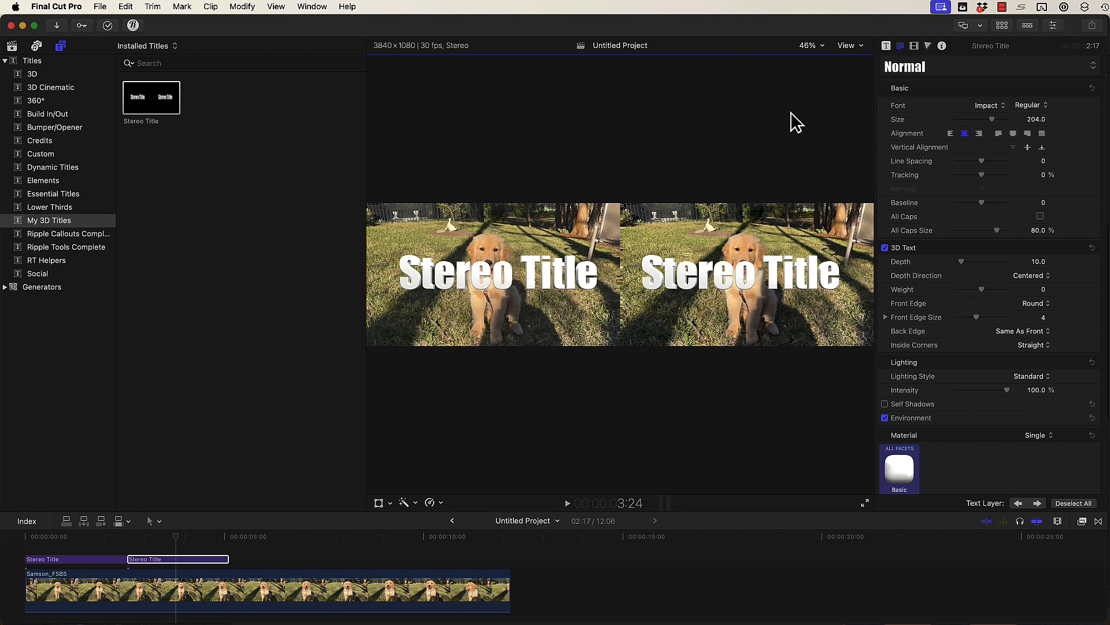
click(997, 105)
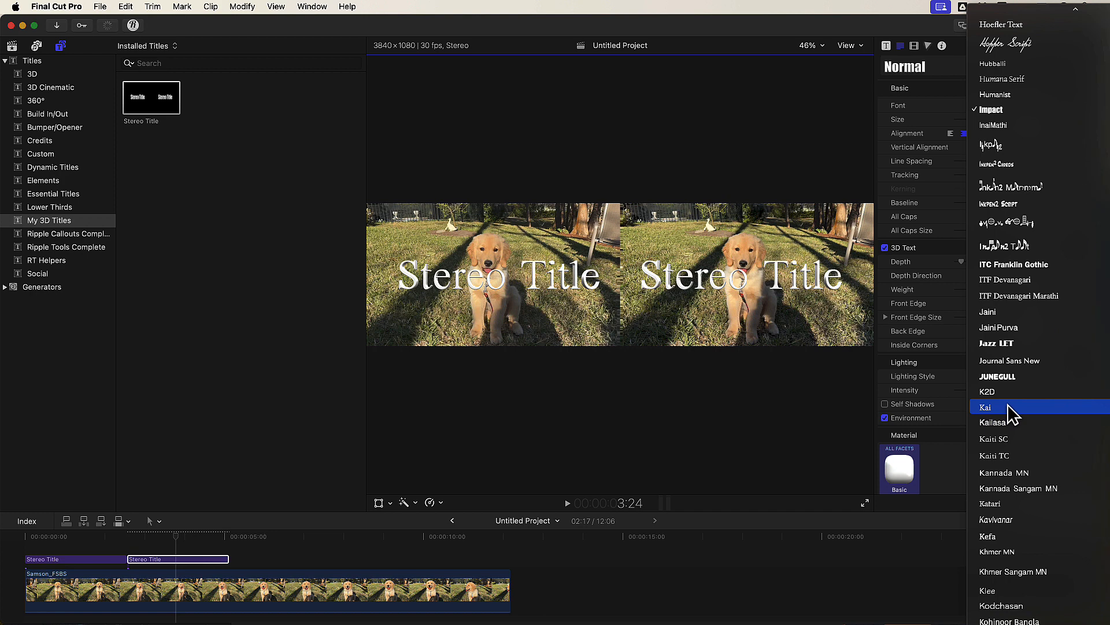
click(1007, 377)
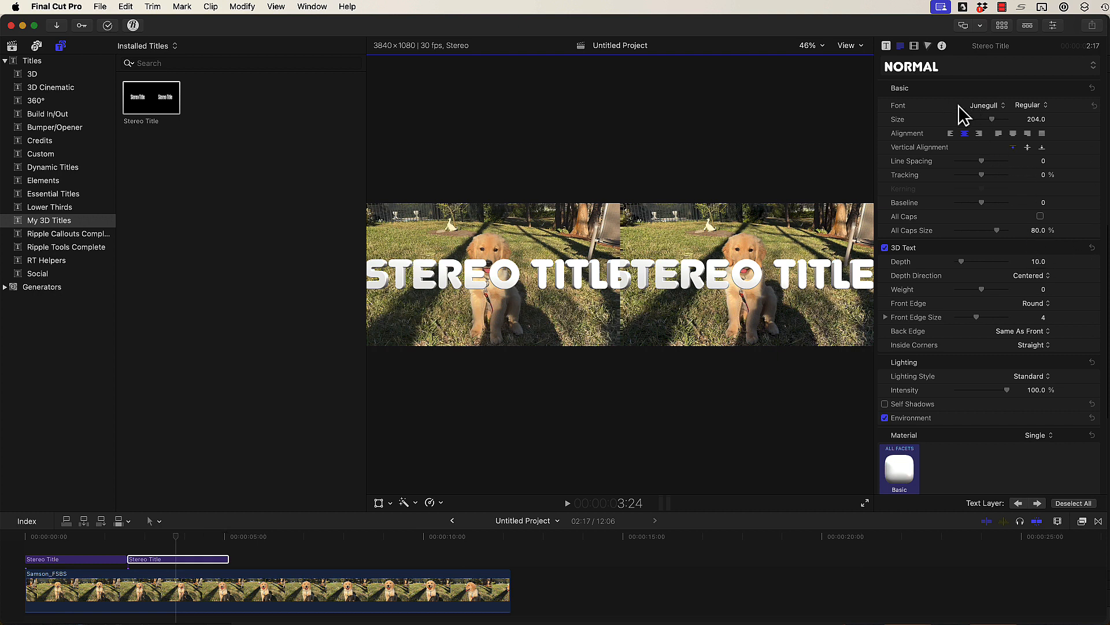
click(996, 105)
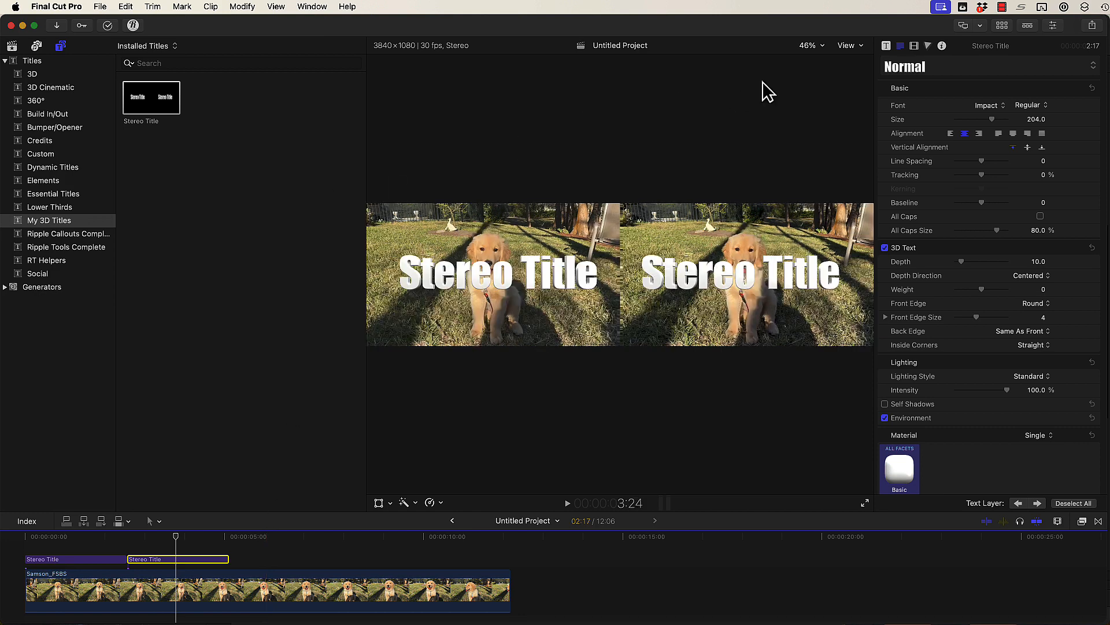
click(885, 46)
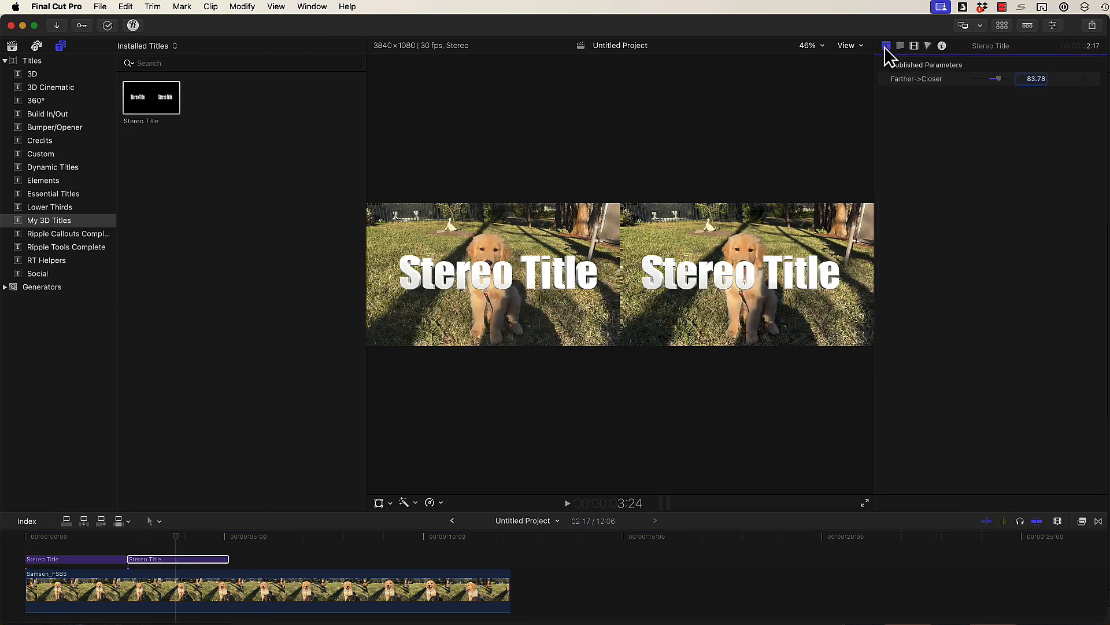